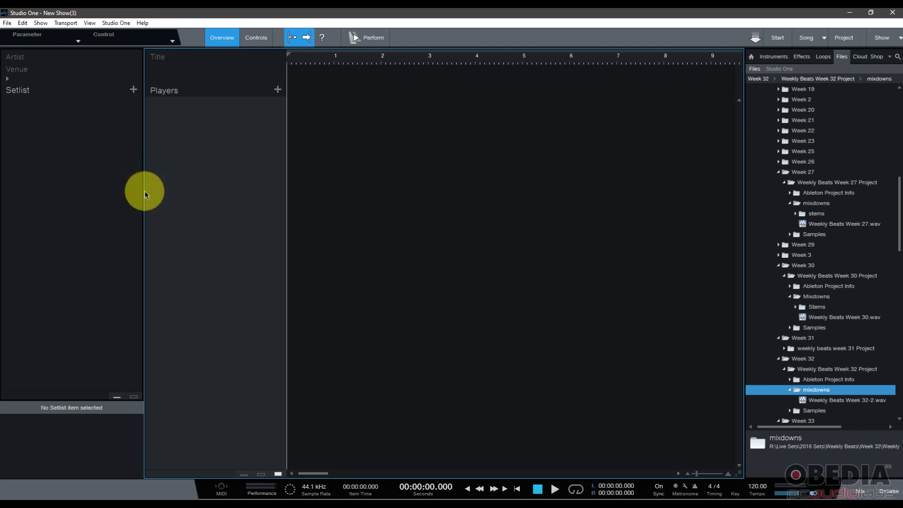
click(191, 160)
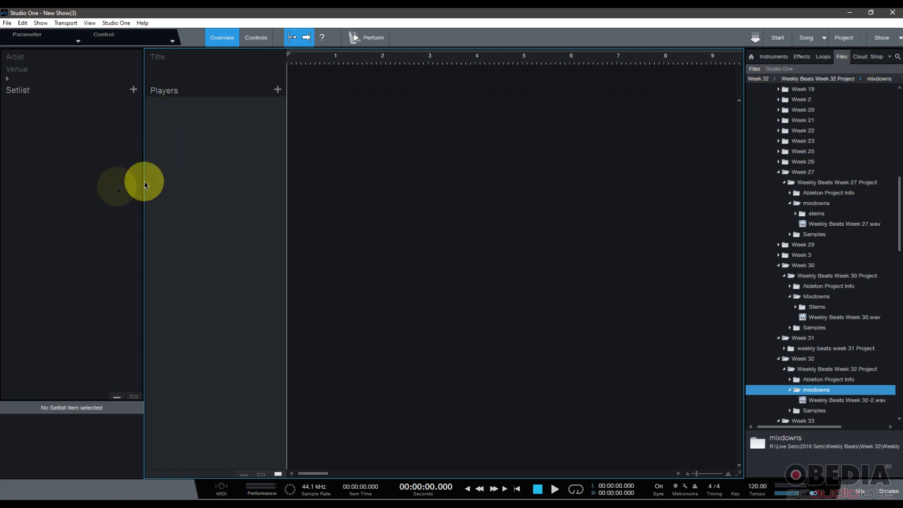
click(172, 164)
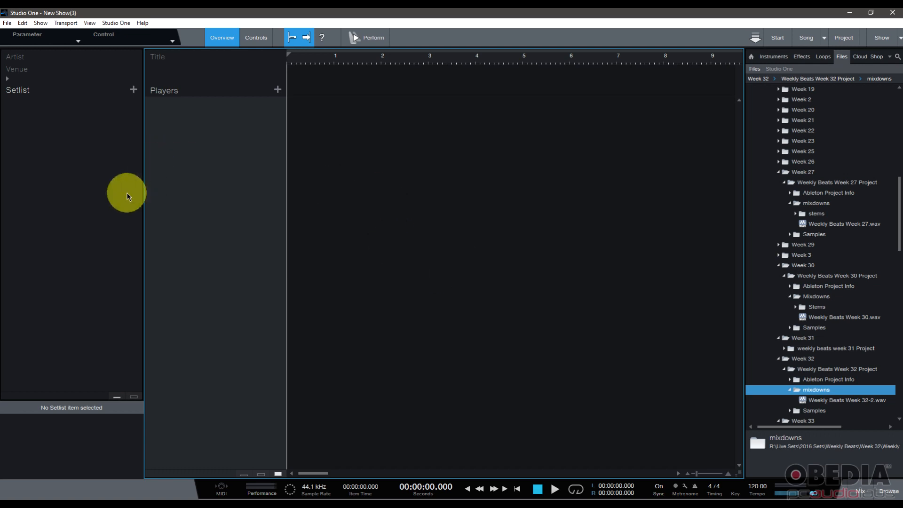
click(92, 190)
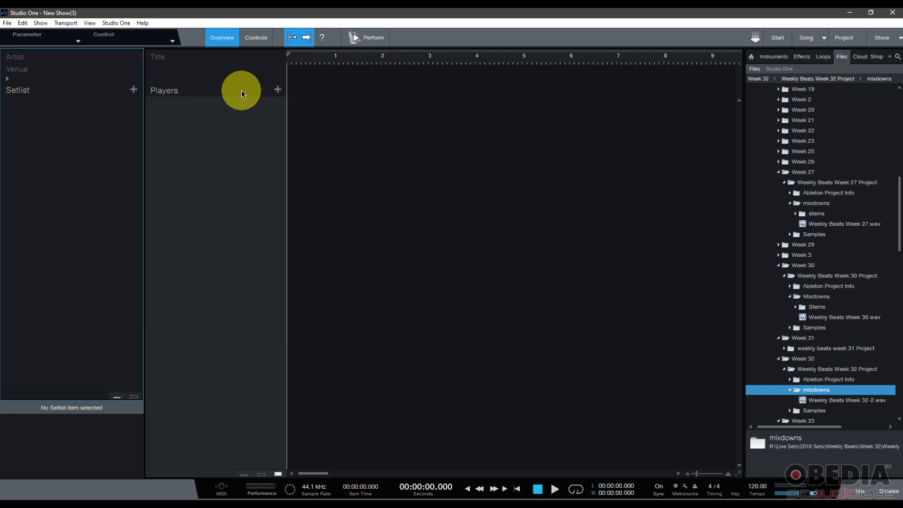
click(199, 173)
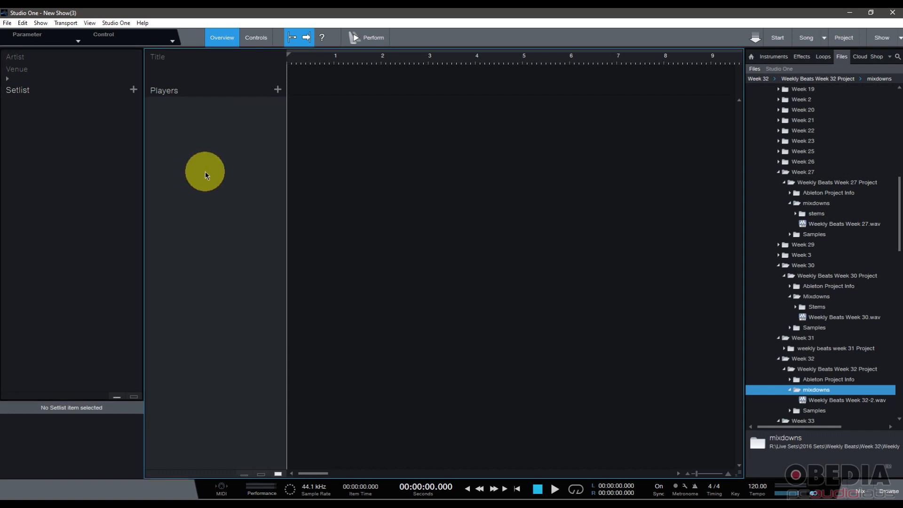
click(77, 158)
click(186, 174)
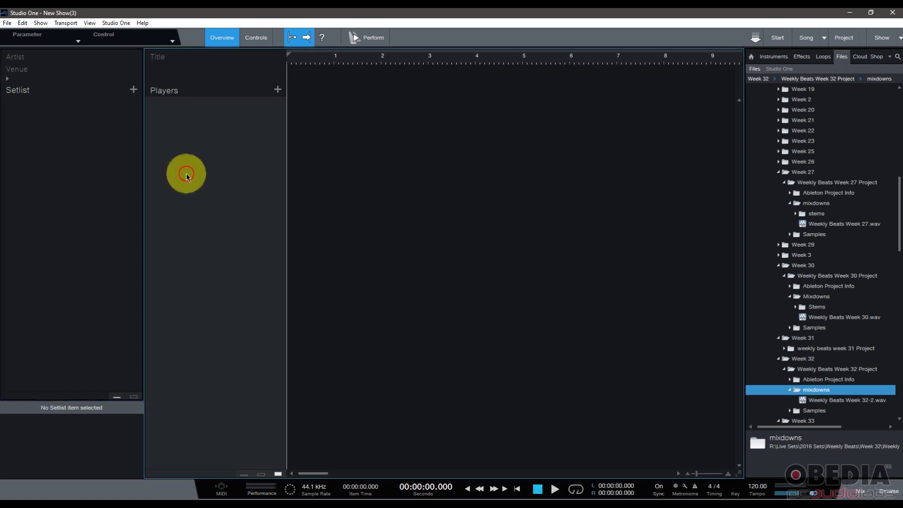
click(106, 173)
click(204, 171)
click(87, 163)
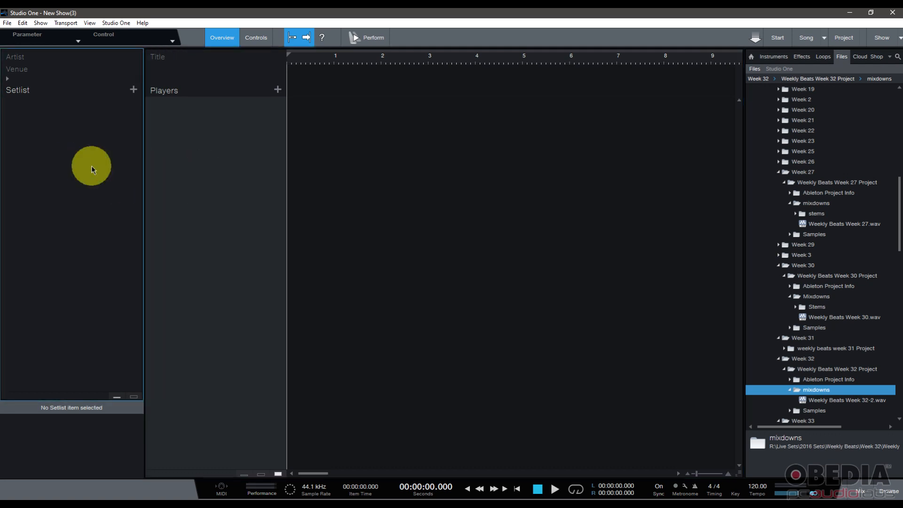
click(161, 155)
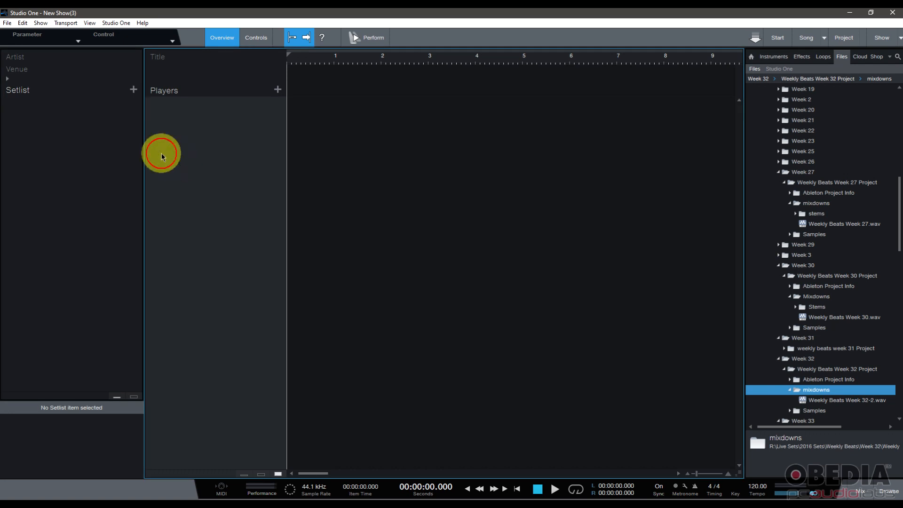
click(69, 182)
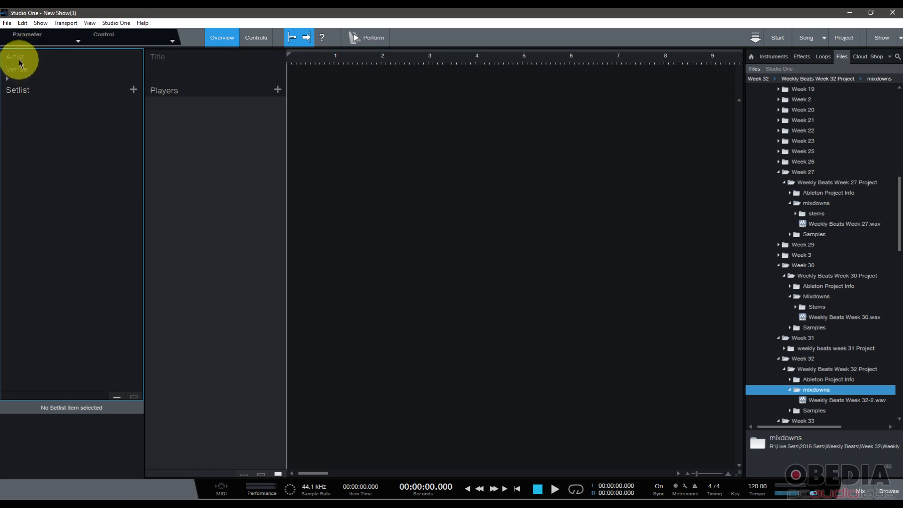
- Enter the artist's name for the show and set the venue to "the venue"
click(34, 57)
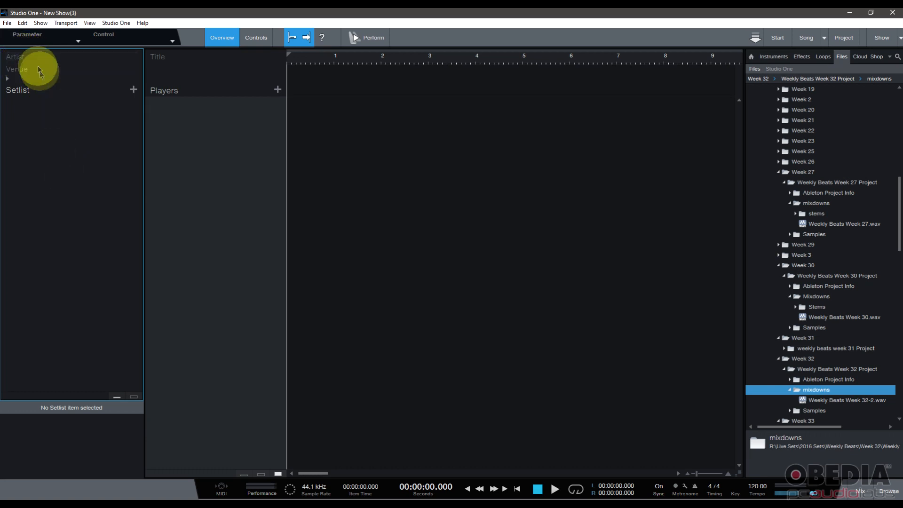
click(40, 60)
text(brian)
key(Tab)
text(the venue)
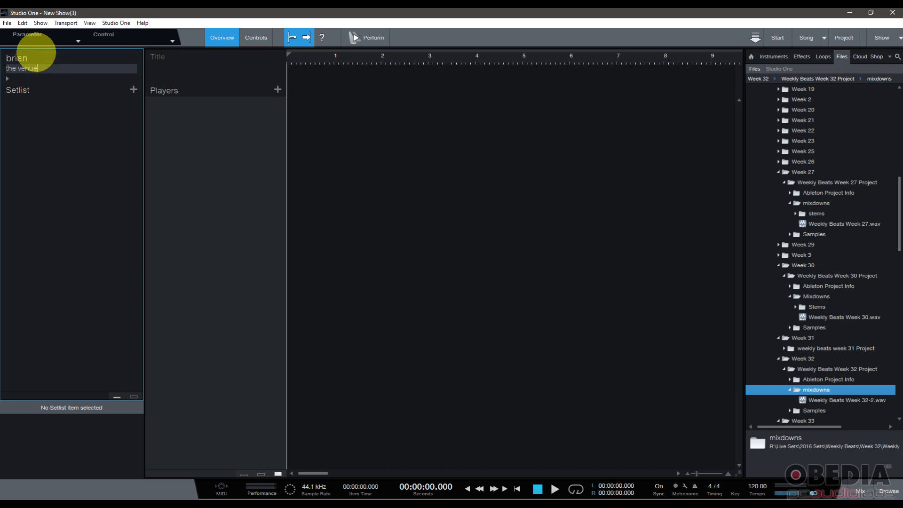
key(Return)
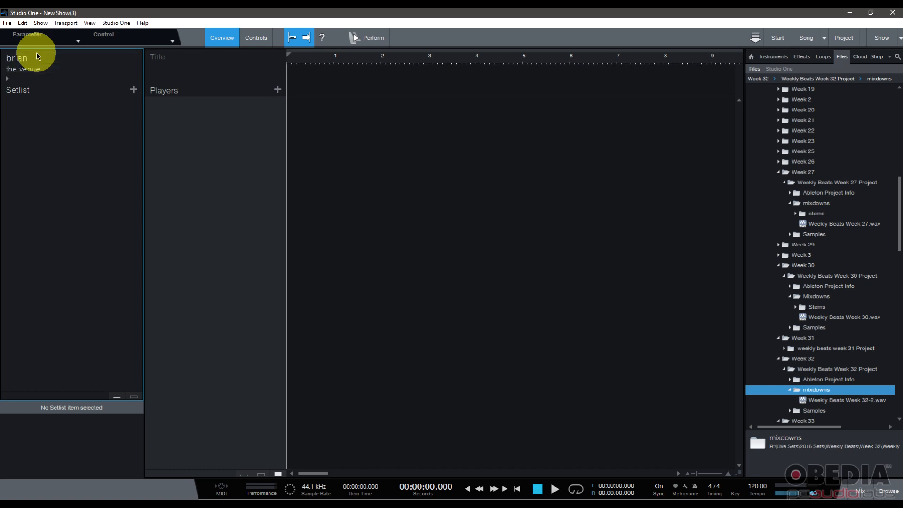
click(8, 78)
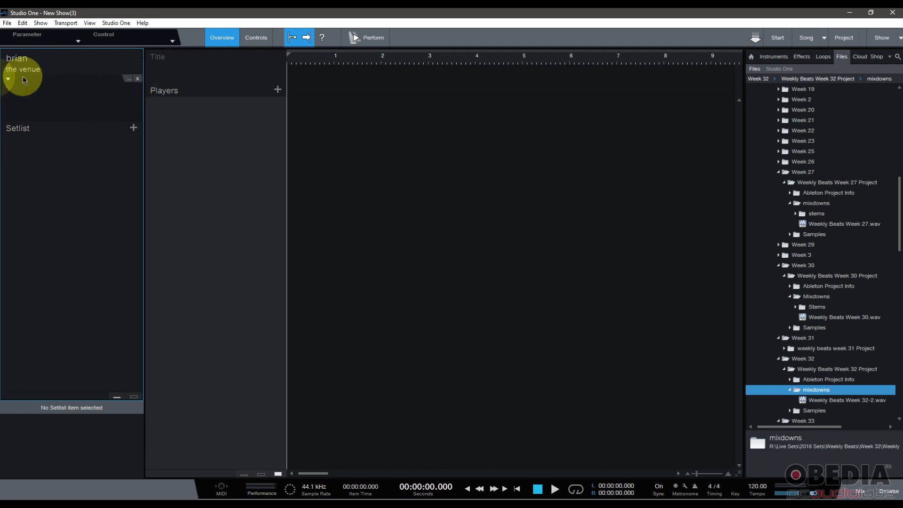
click(8, 79)
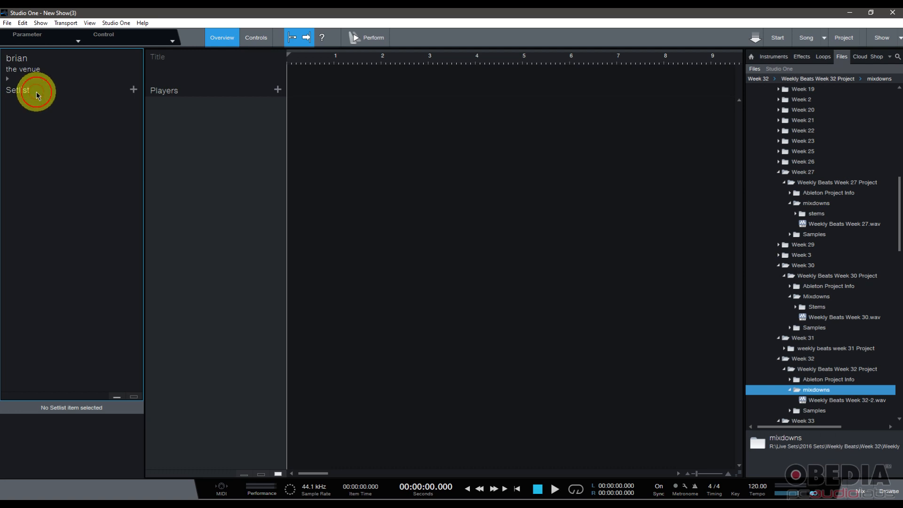
- Add three new items to the show's setlist
click(135, 94)
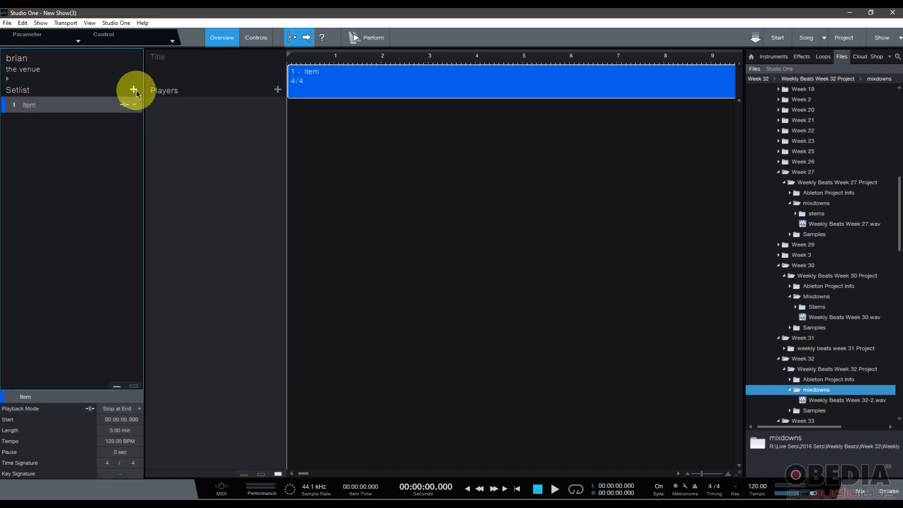
click(134, 90)
click(134, 89)
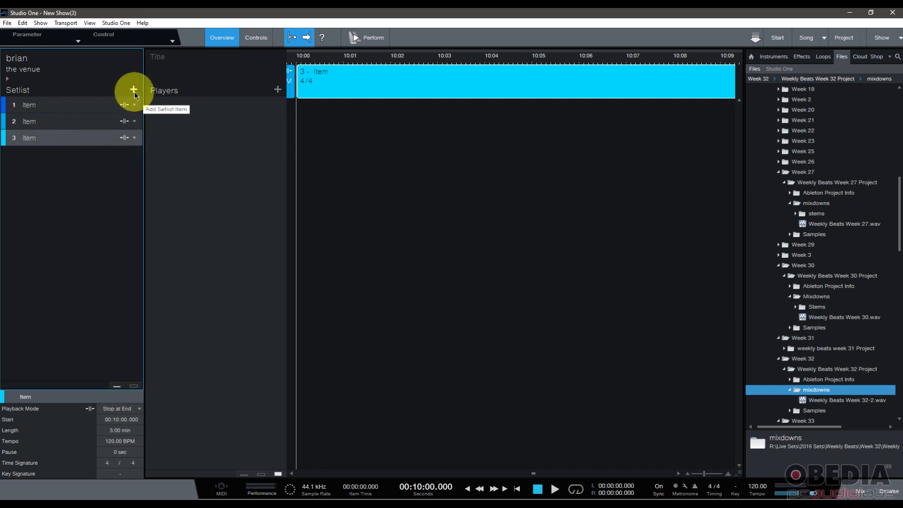
- Rename the three setlist items Song 1, Song 2 and Song 3 in order
double_click(29, 106)
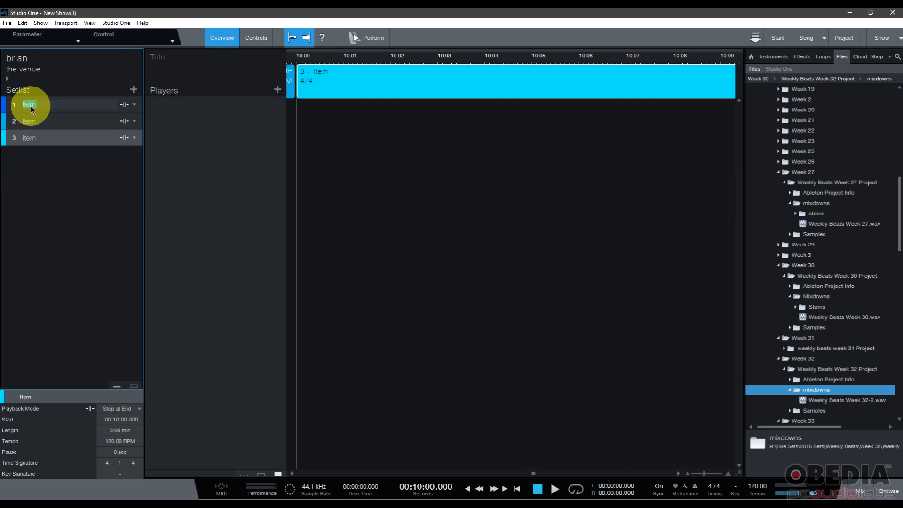
text(Song 1)
key(Tab)
text(Song 2)
key(Tab)
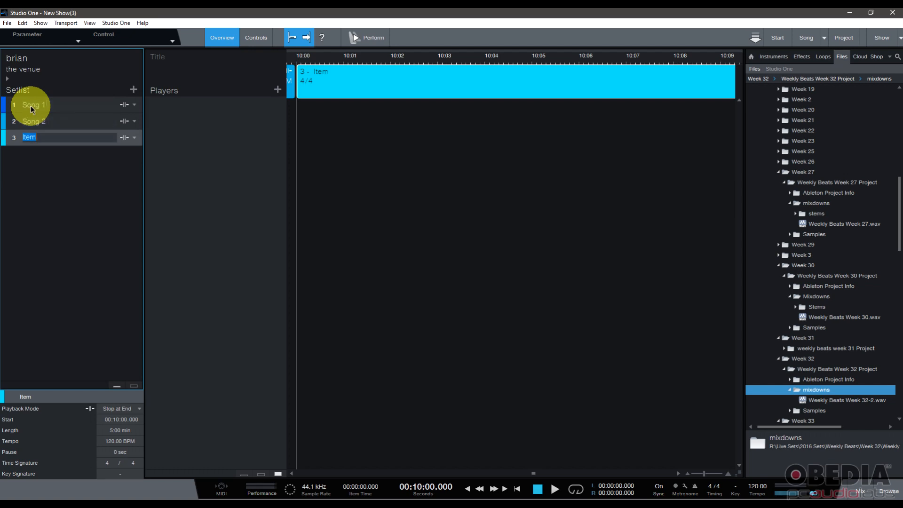
text(Song 3)
key(Return)
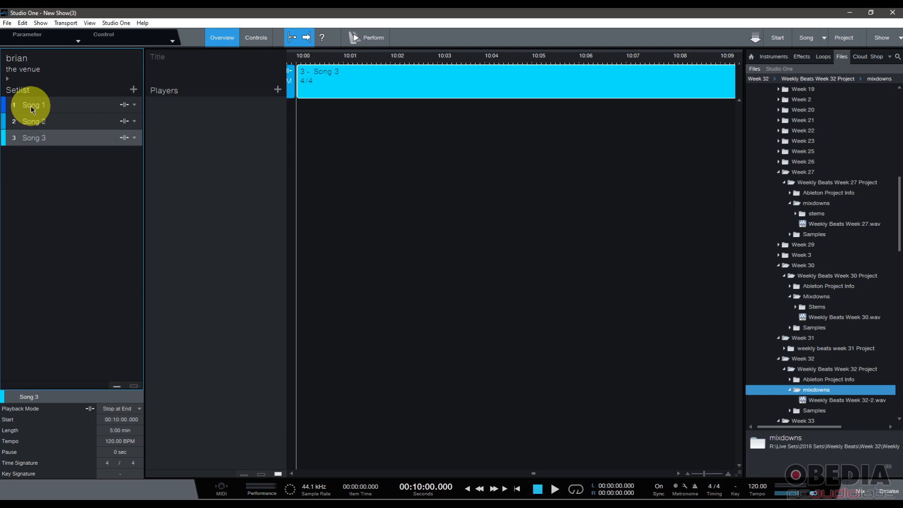
- Examine how Song 1, Song 2 and Song 3 are laid out on the timeline, selecting each in turn
click(392, 41)
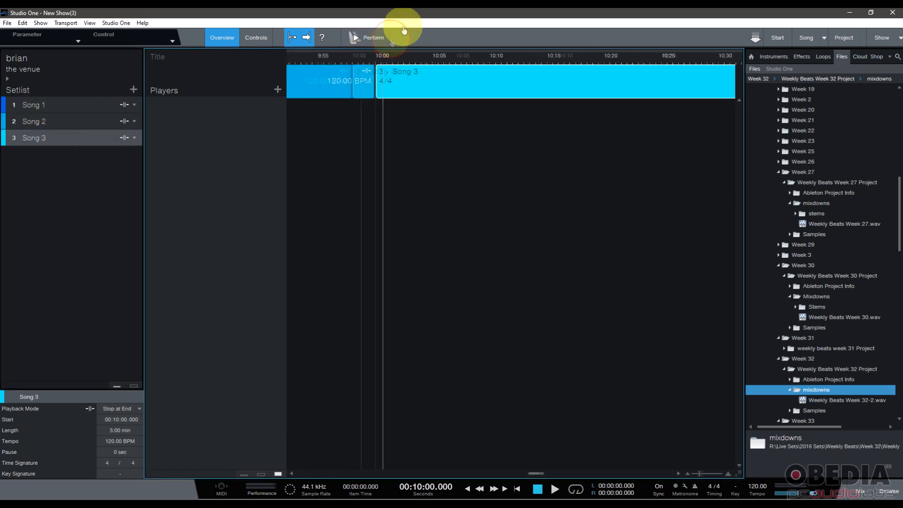
mouse_move(449, 5)
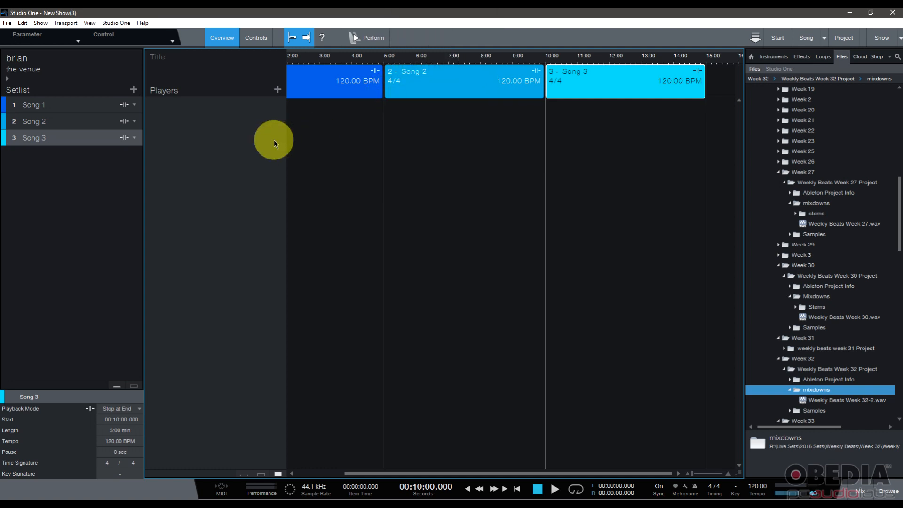
drag(355, 56, 475, 57)
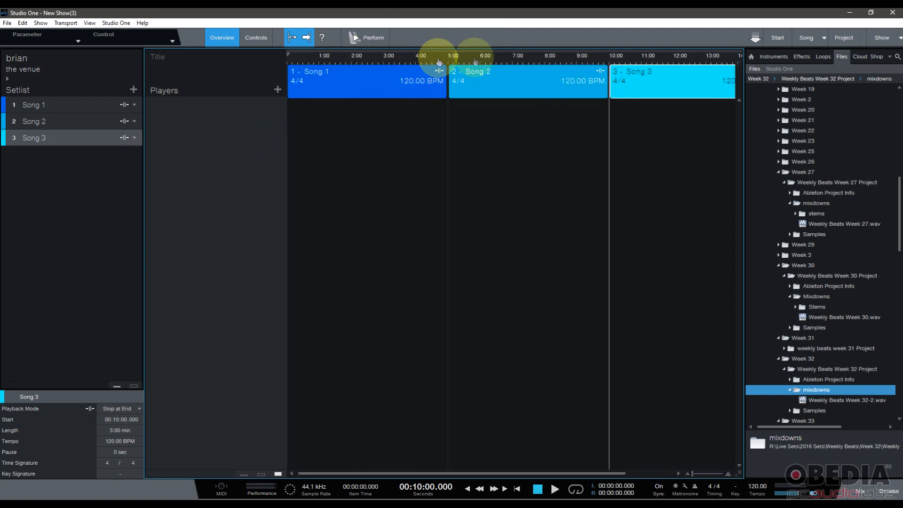
click(354, 79)
click(525, 87)
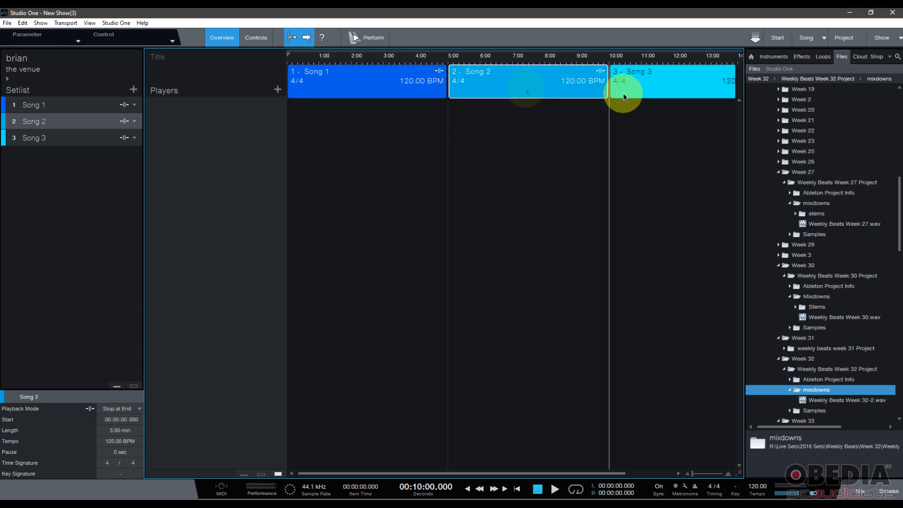
click(679, 88)
click(383, 86)
click(512, 95)
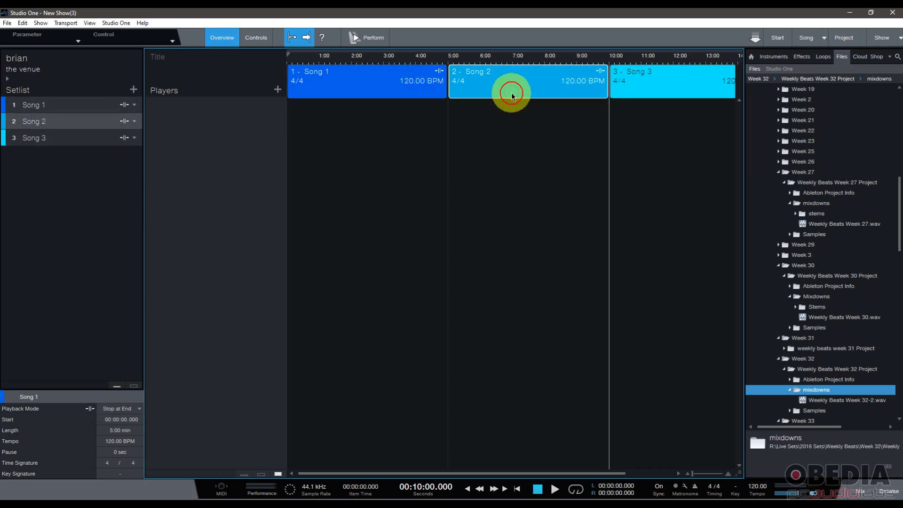
click(641, 85)
click(397, 86)
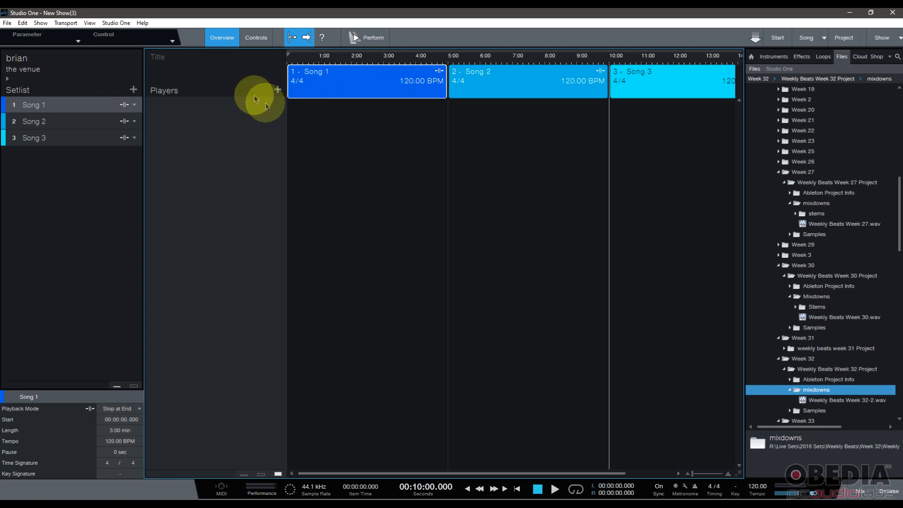
click(411, 85)
click(571, 89)
click(673, 85)
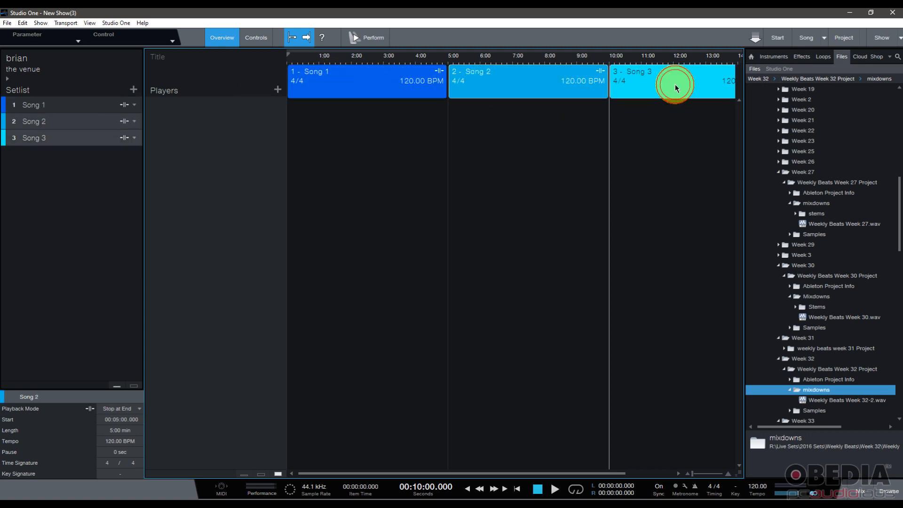
- Select Song 1 on the timeline and open its tempo value for editing
click(417, 88)
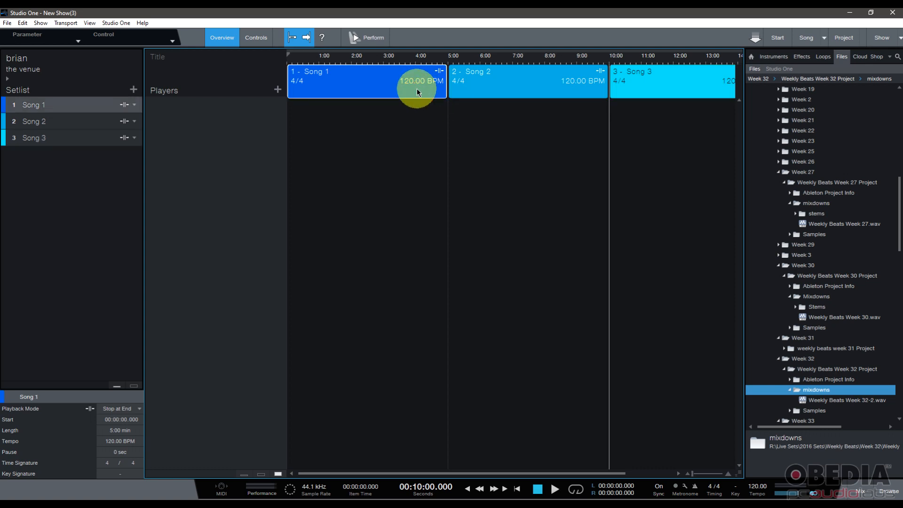
mouse_move(448, 82)
mouse_down()
mouse_move(475, 89)
mouse_move(450, 88)
mouse_up()
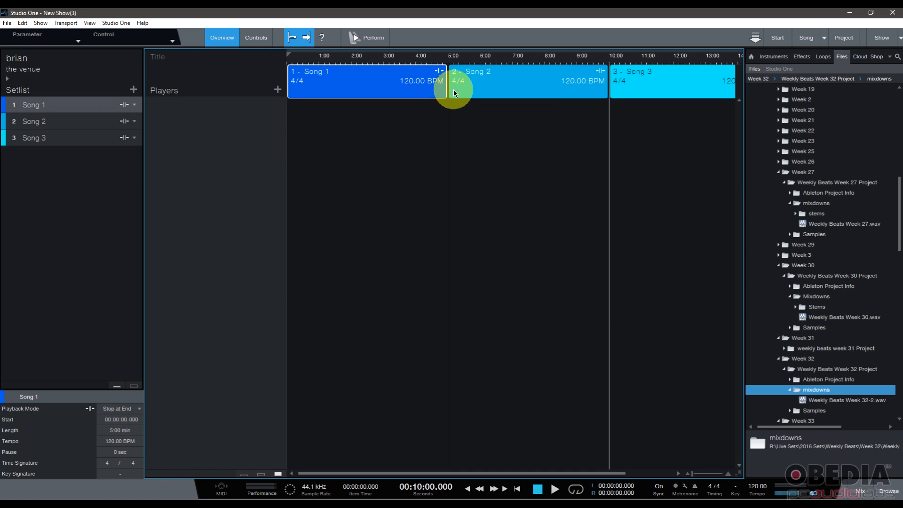
click(120, 440)
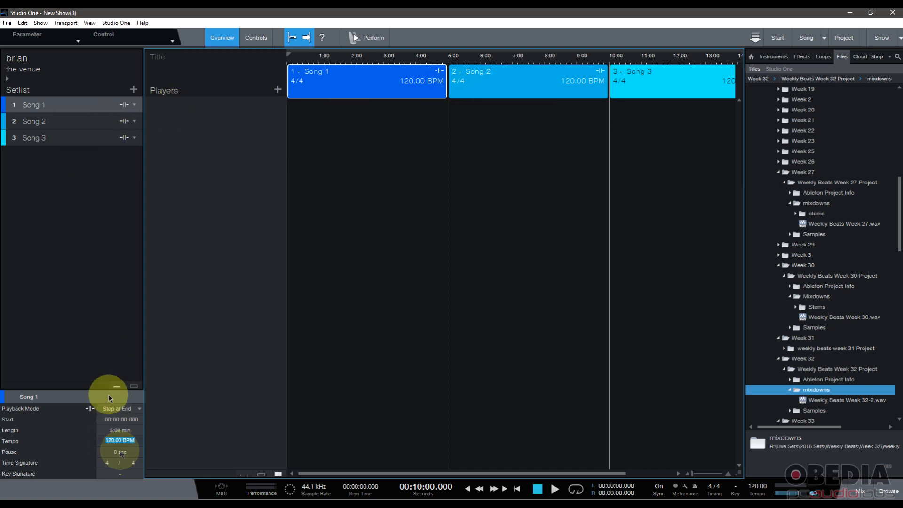
click(93, 329)
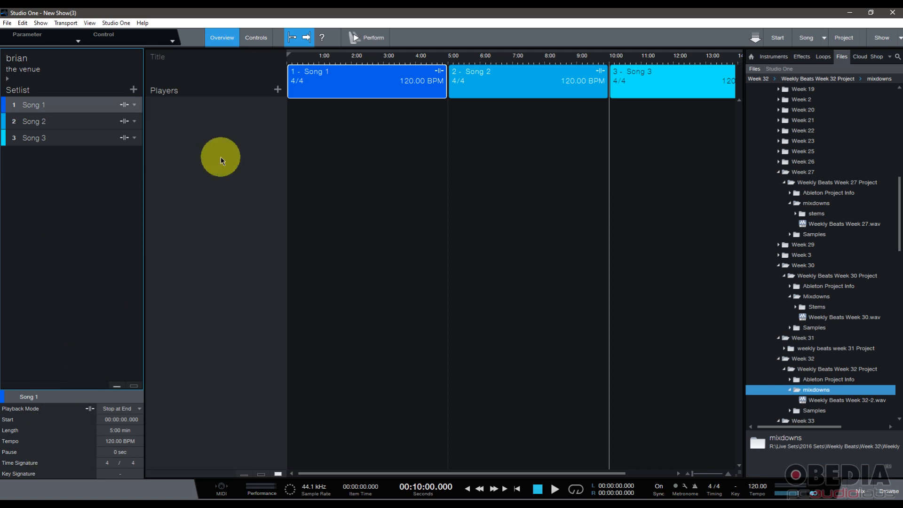
click(221, 157)
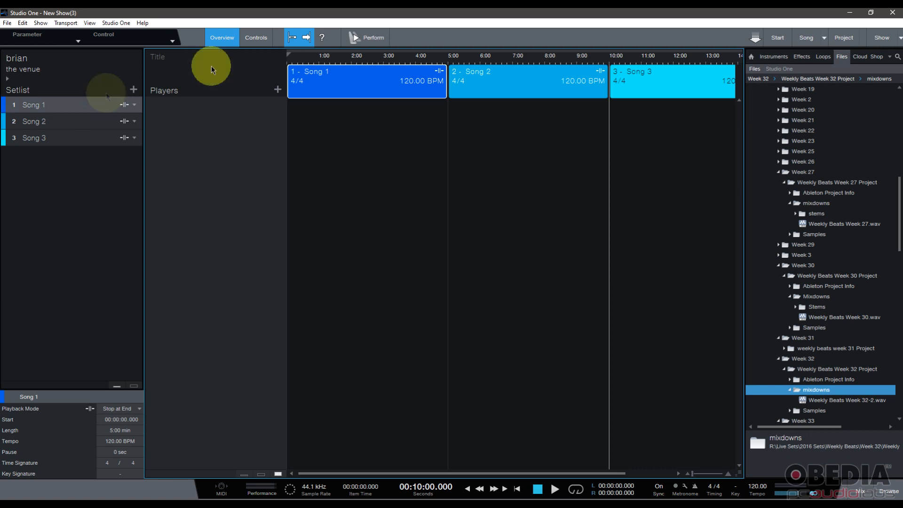
click(414, 82)
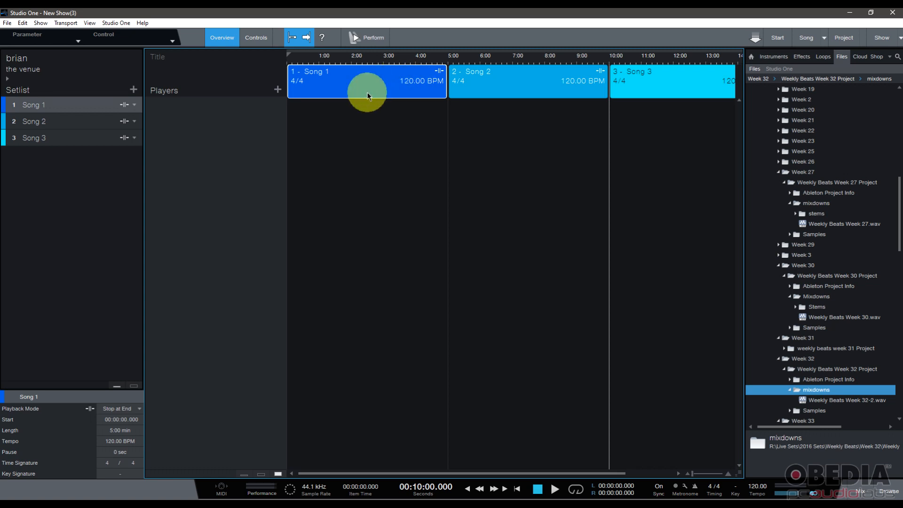
- Review the playback mode options available for Song 1 in the setlist
click(134, 108)
click(134, 106)
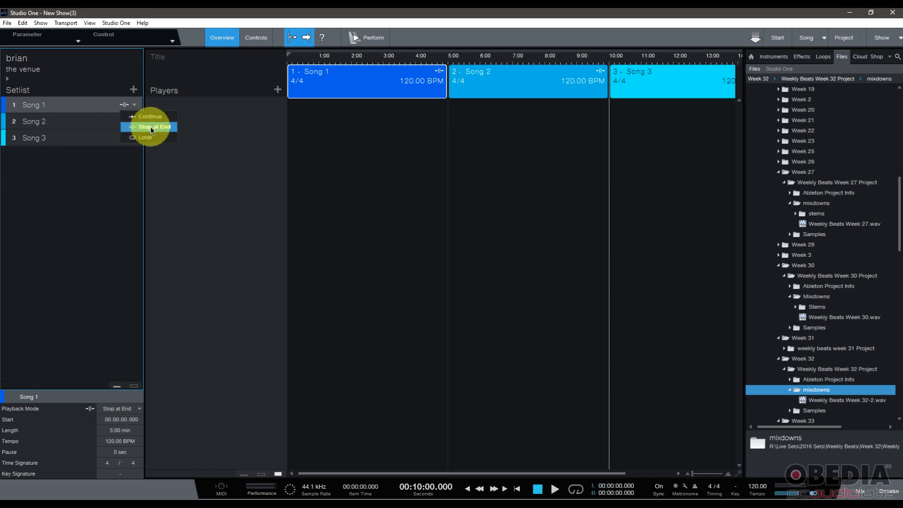
click(113, 179)
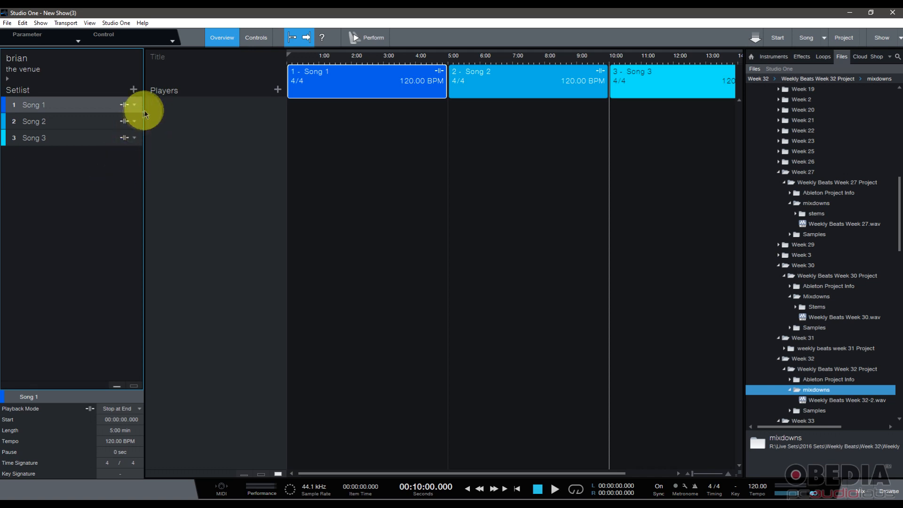
- Place the playback position near the end of Song 1, at about 4:40 on the timeline
click(434, 61)
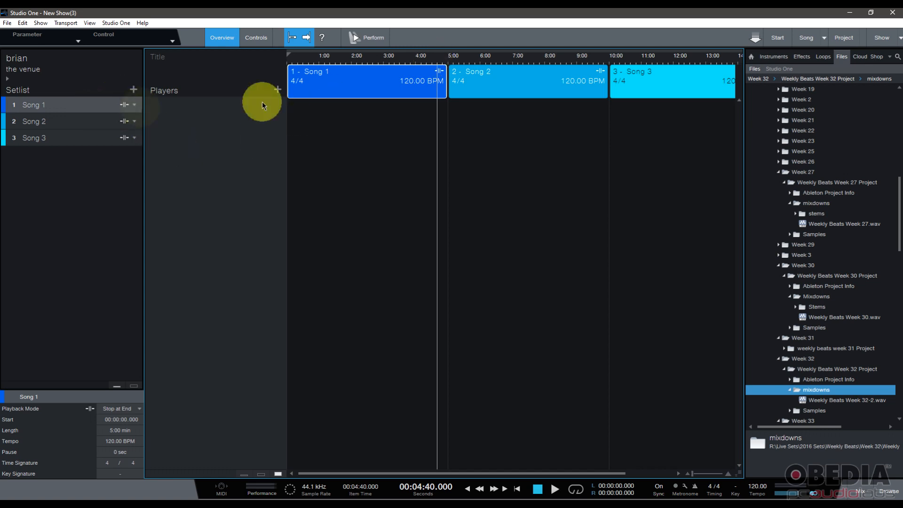
click(435, 59)
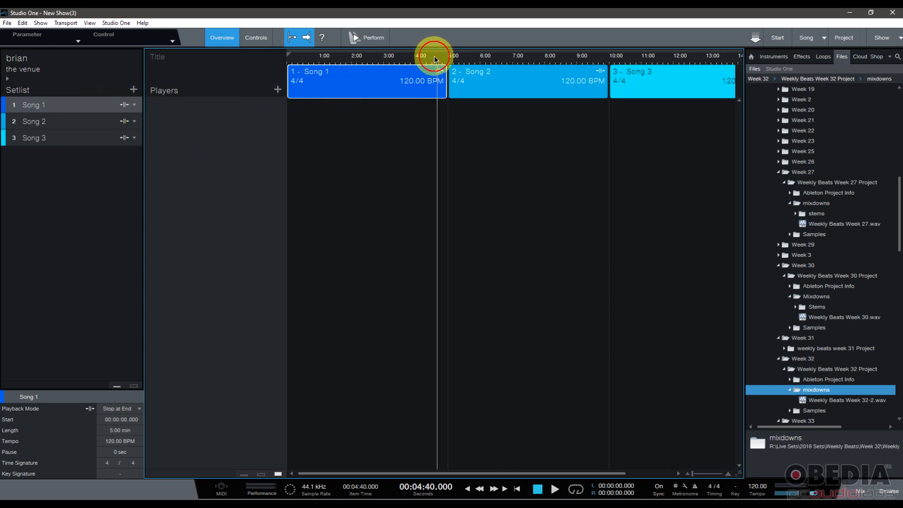
- Play the show from 4:40 to check how playback behaves at the end of Song 1
key(space)
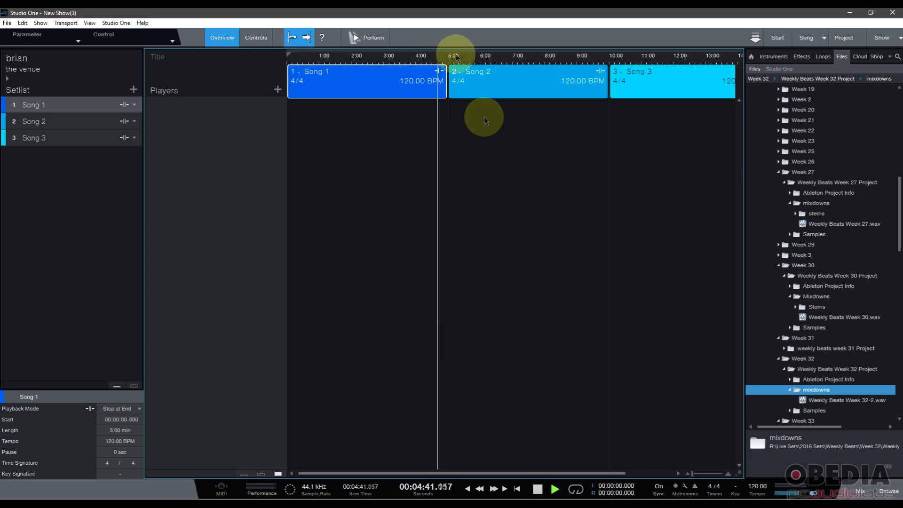
drag(448, 57, 393, 66)
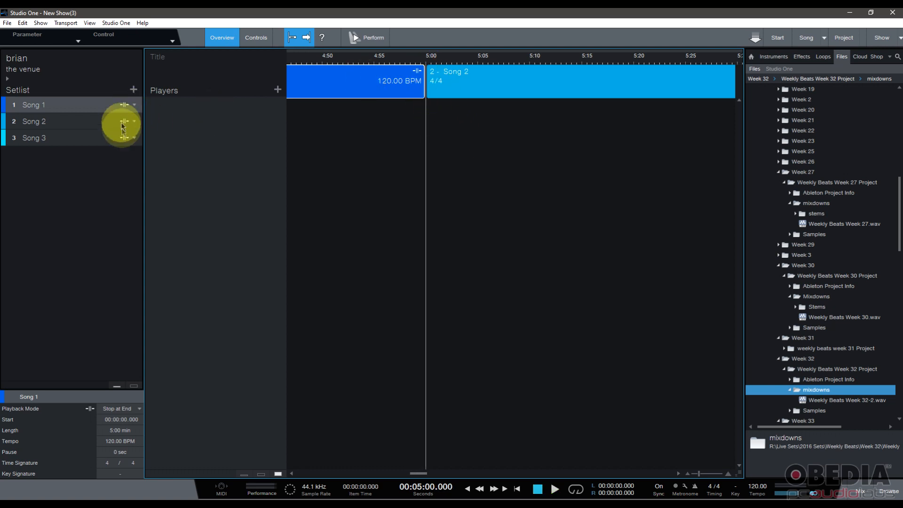
- Set Song 1's playback mode to Continue and test playback from 4:57 across the transition into Song 2
click(125, 105)
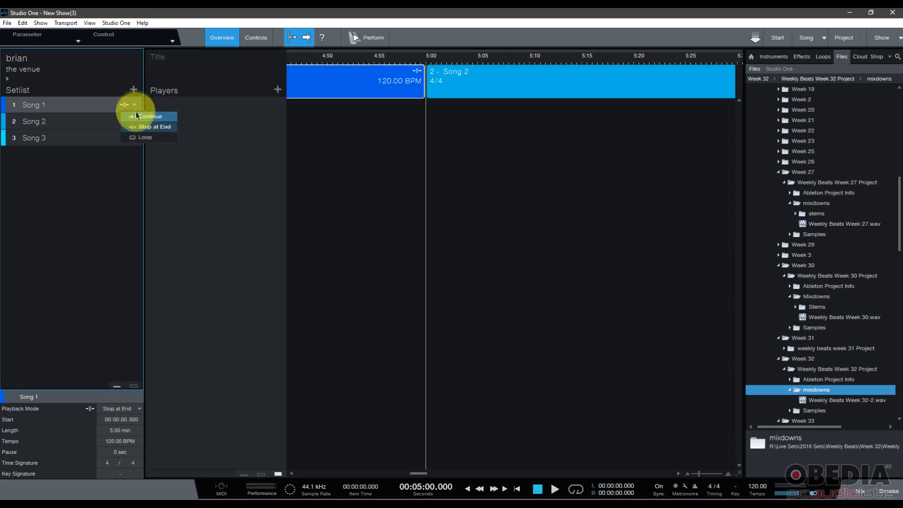
click(138, 115)
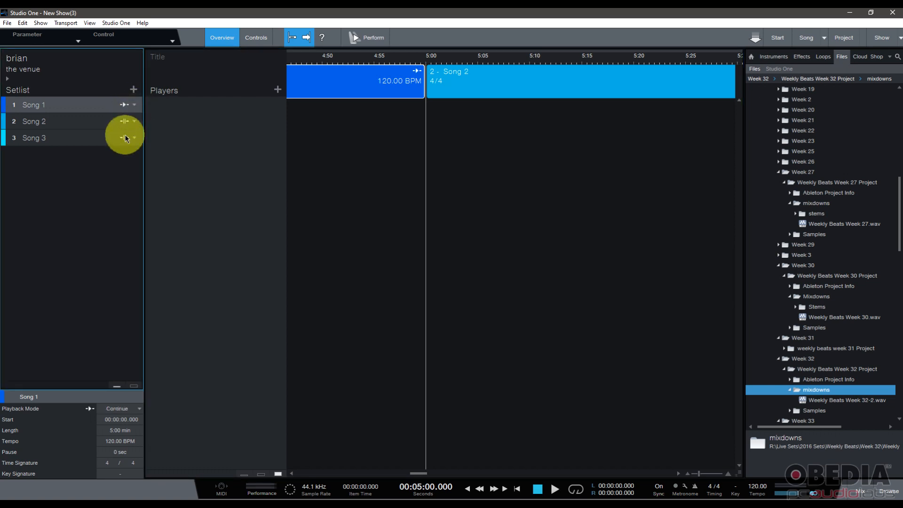
click(403, 60)
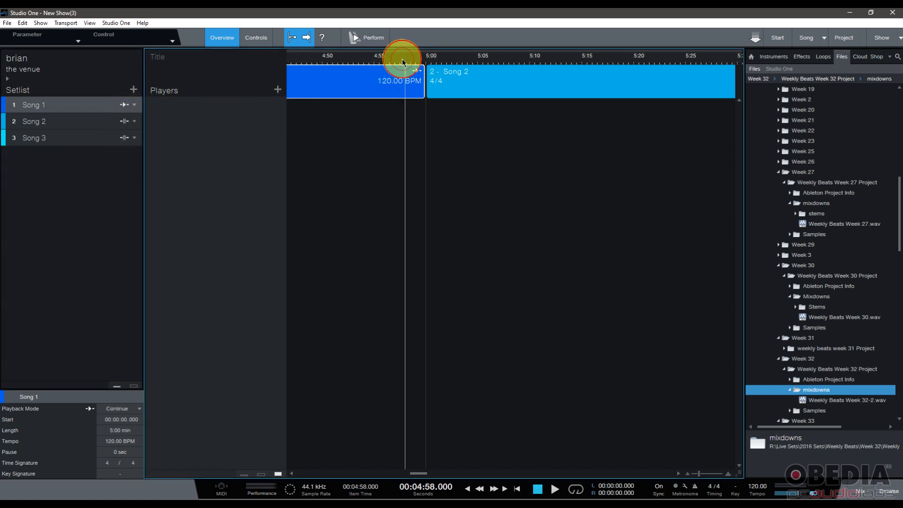
click(395, 61)
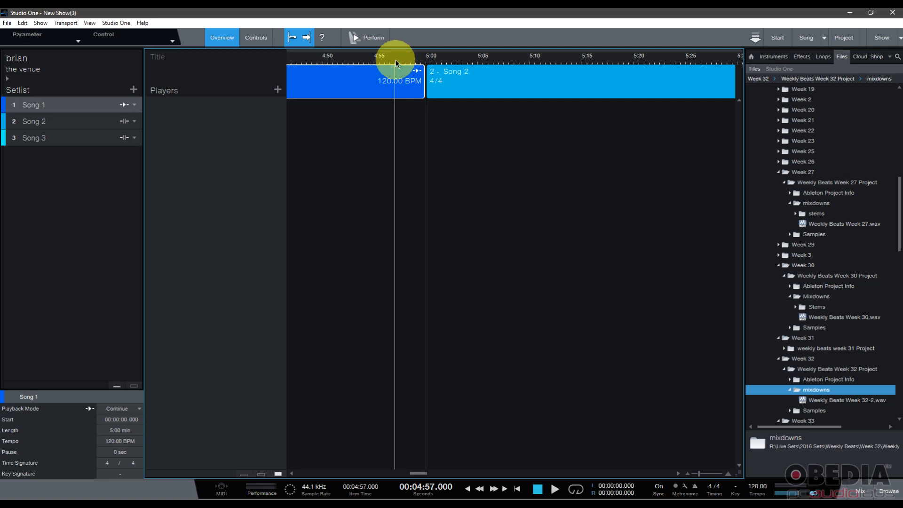
key(space)
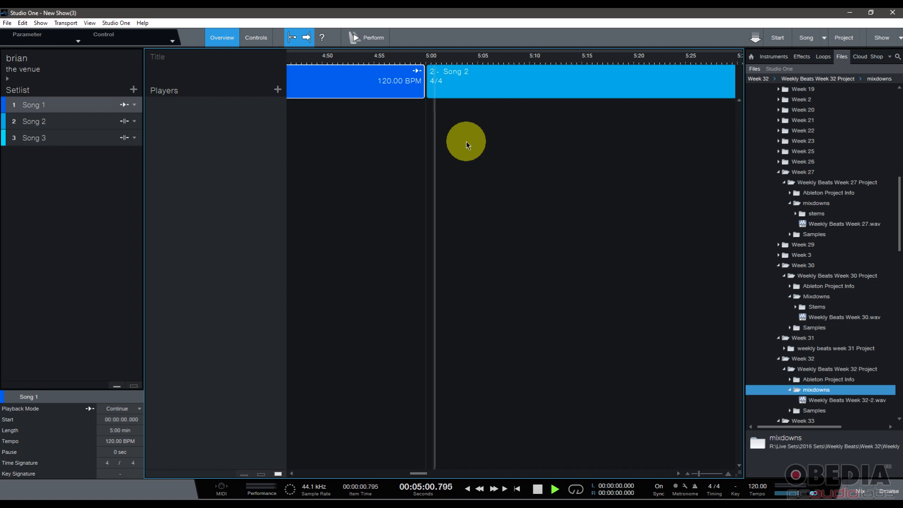
key(space)
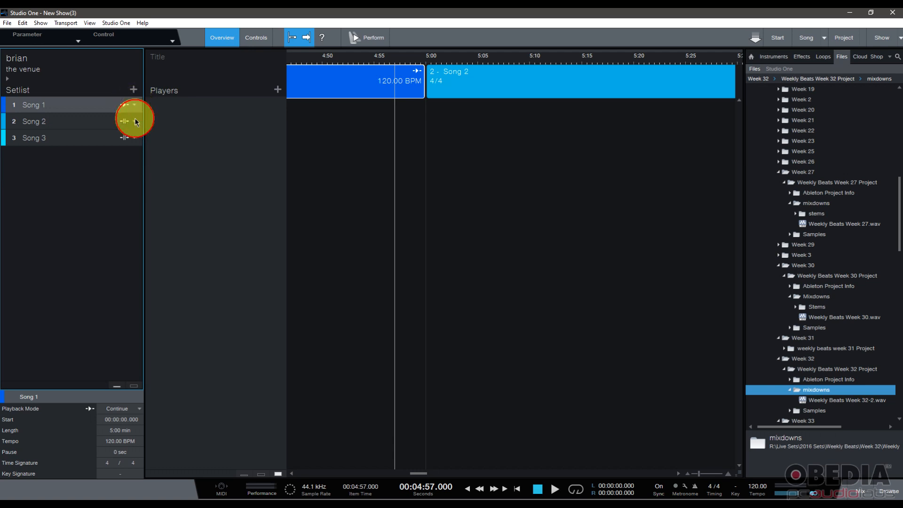
- Set Song 1's playback mode in the setlist to Stop at End
click(135, 104)
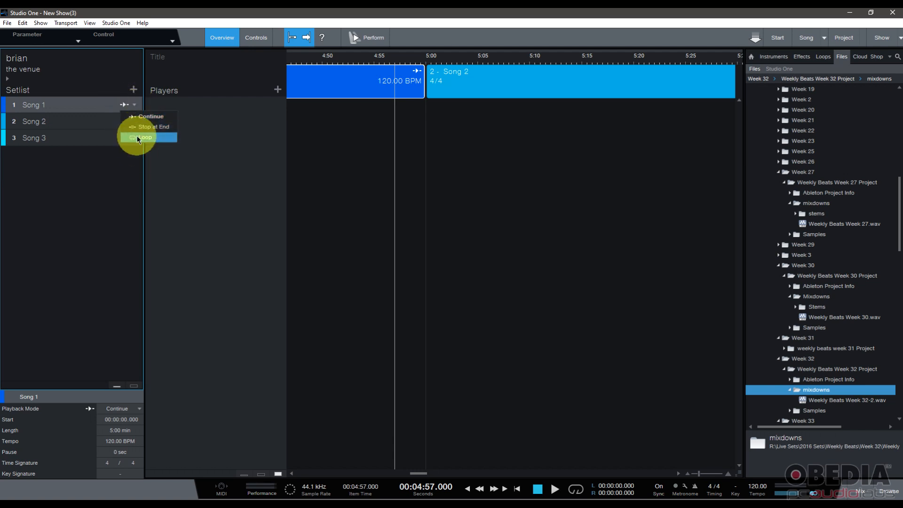
click(146, 127)
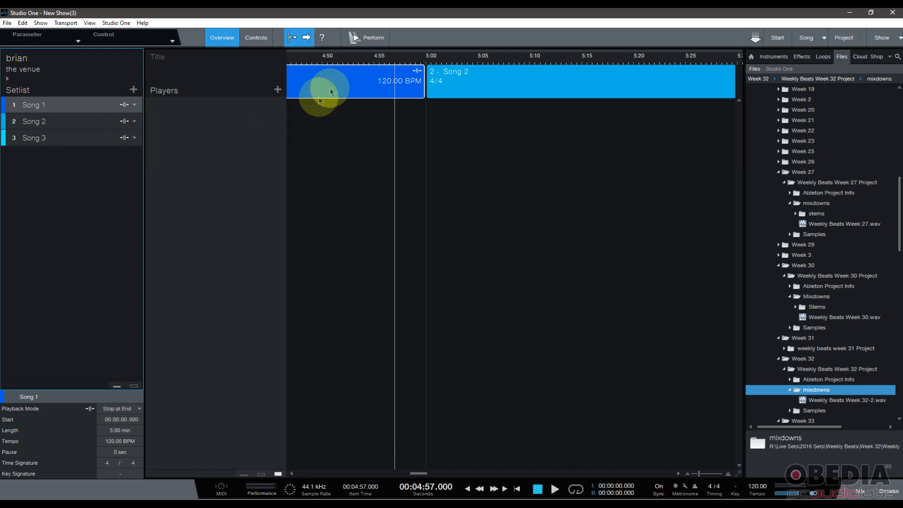
drag(379, 61, 395, 6)
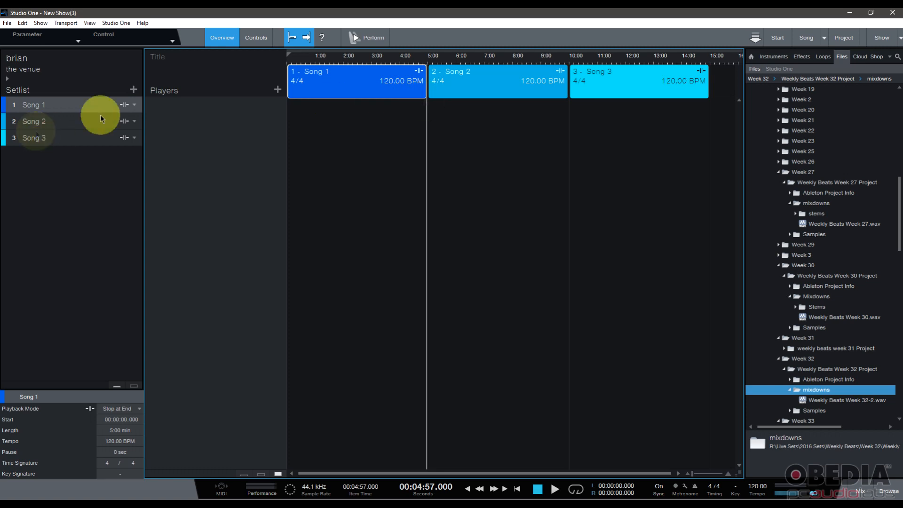
click(133, 105)
click(138, 127)
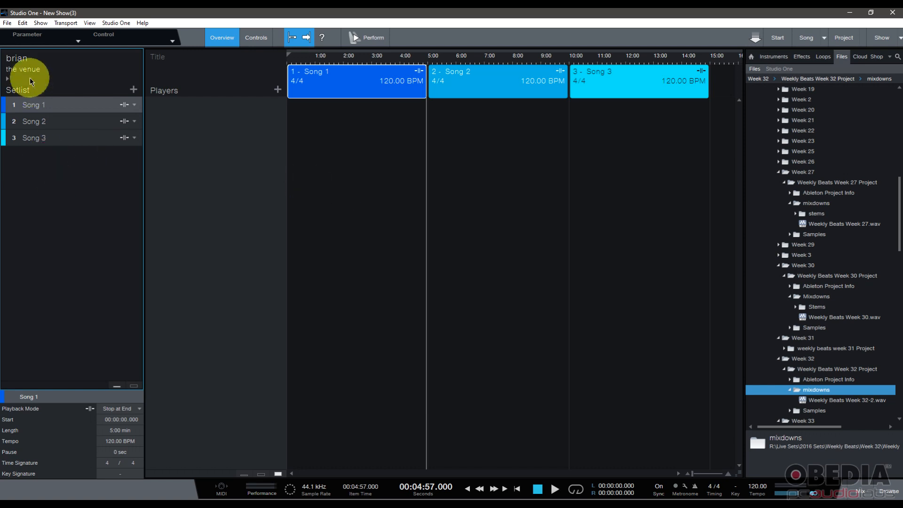
- Review the three setlist songs on the timeline one by one, finishing with Song 1 selected
click(205, 183)
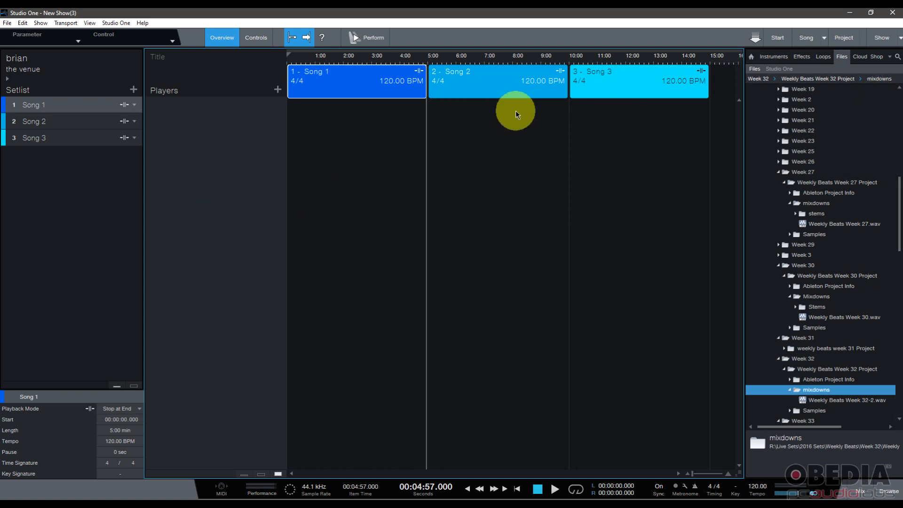
click(344, 90)
click(484, 88)
click(641, 85)
click(340, 78)
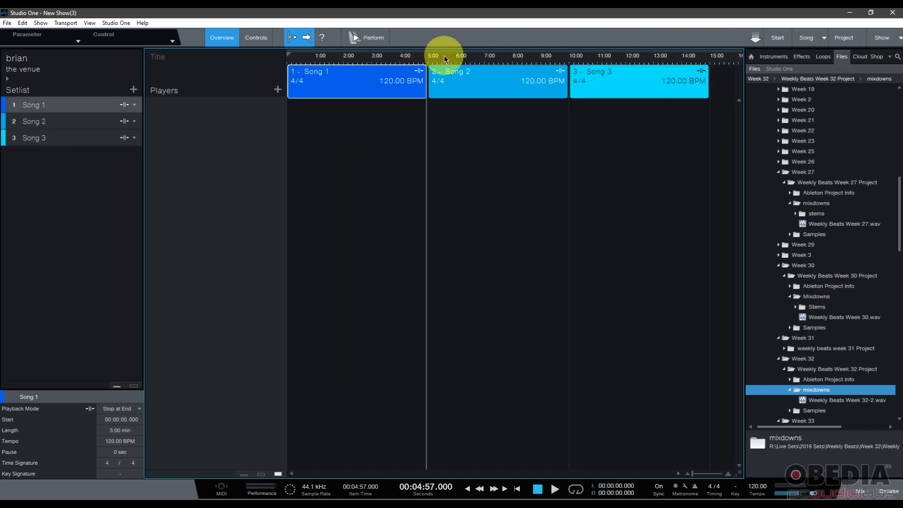
- Enter "Title" as the title above the Players list
click(172, 57)
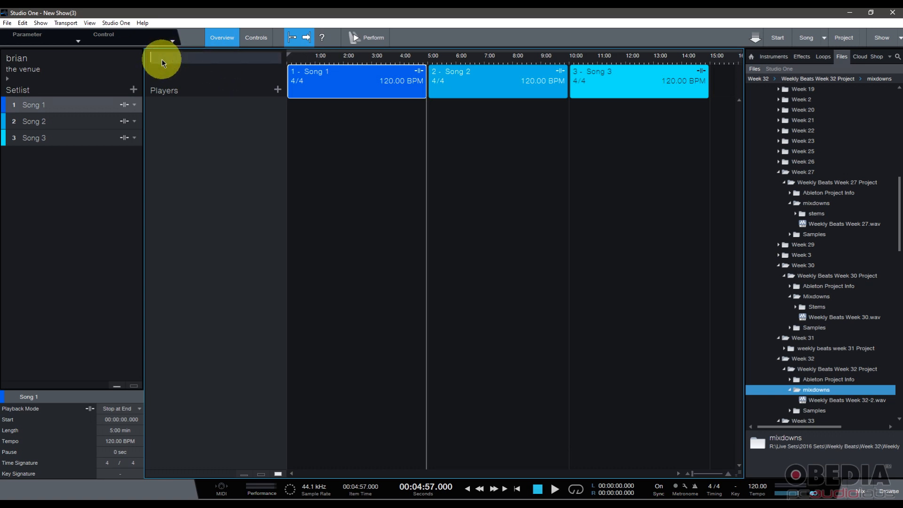
click(165, 56)
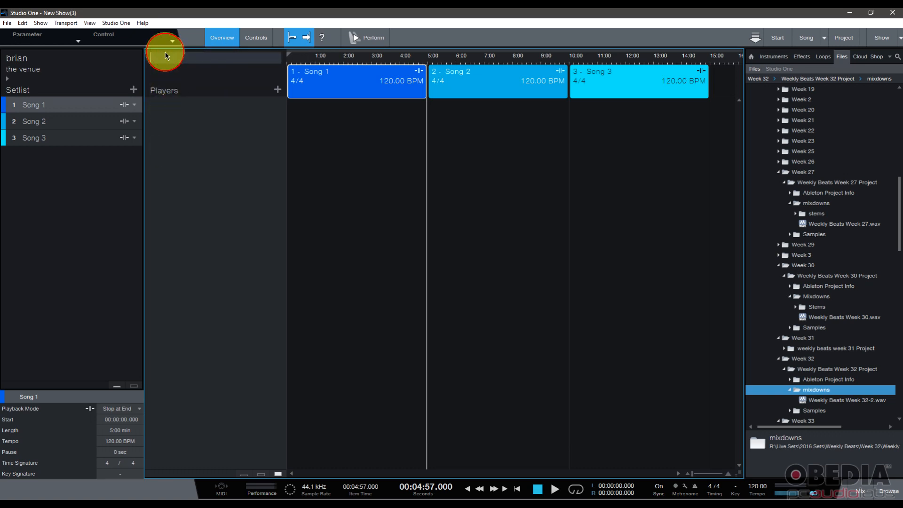
text(Title)
key(Return)
click(182, 100)
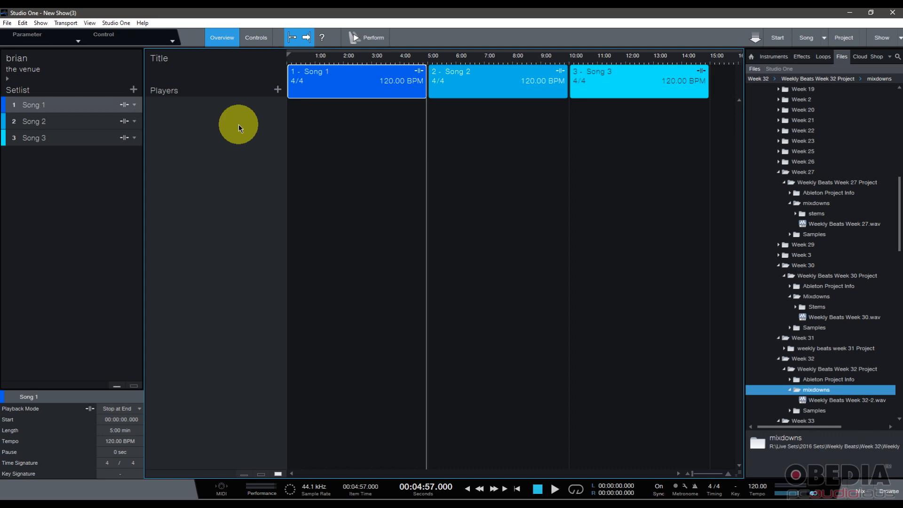
- Start adding a player, compare the Real Instrument and Virtual Instrument types, and choose Backing Track as its type
click(277, 91)
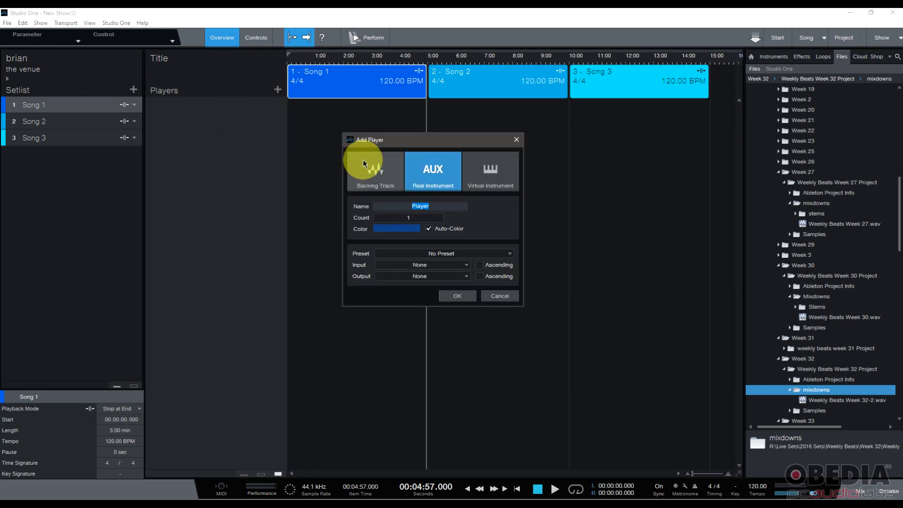
drag(391, 137, 388, 130)
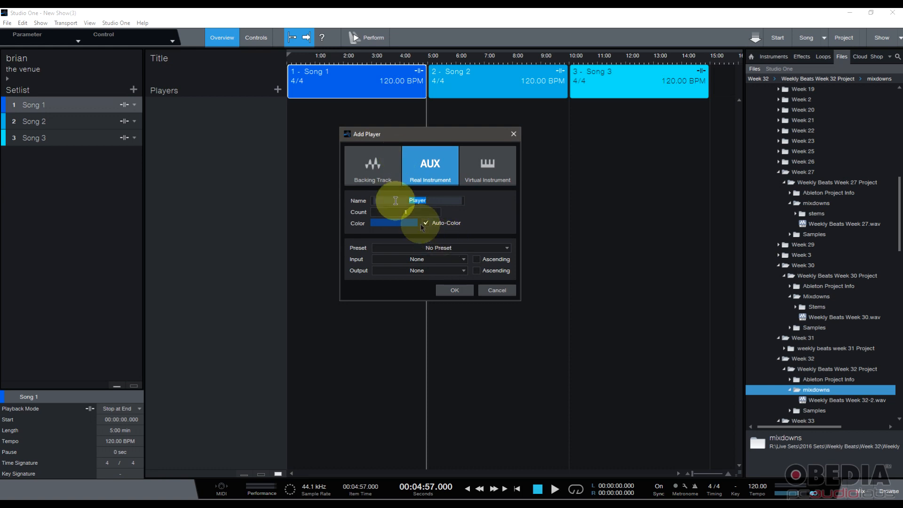
click(374, 168)
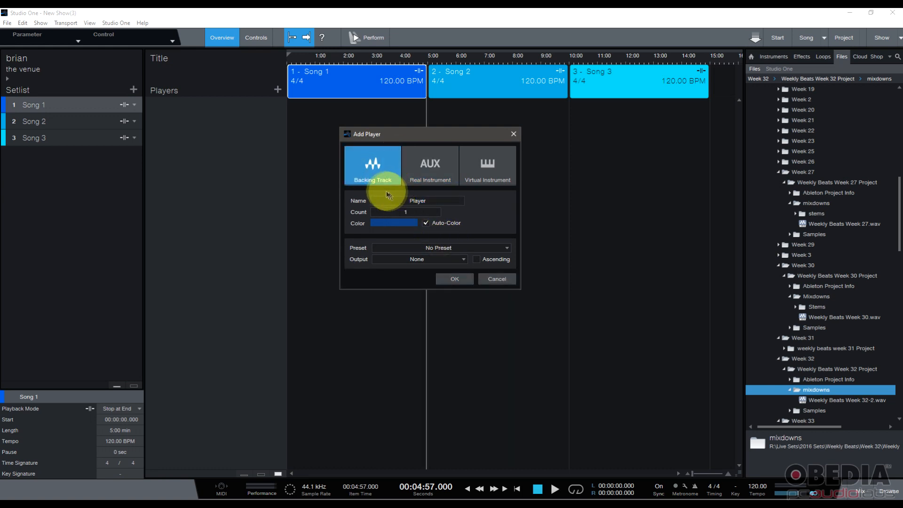
click(447, 179)
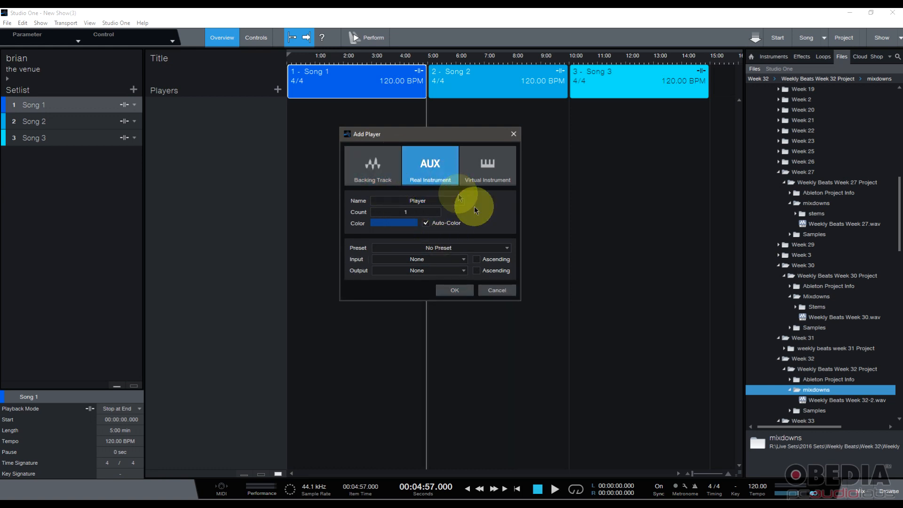
click(492, 171)
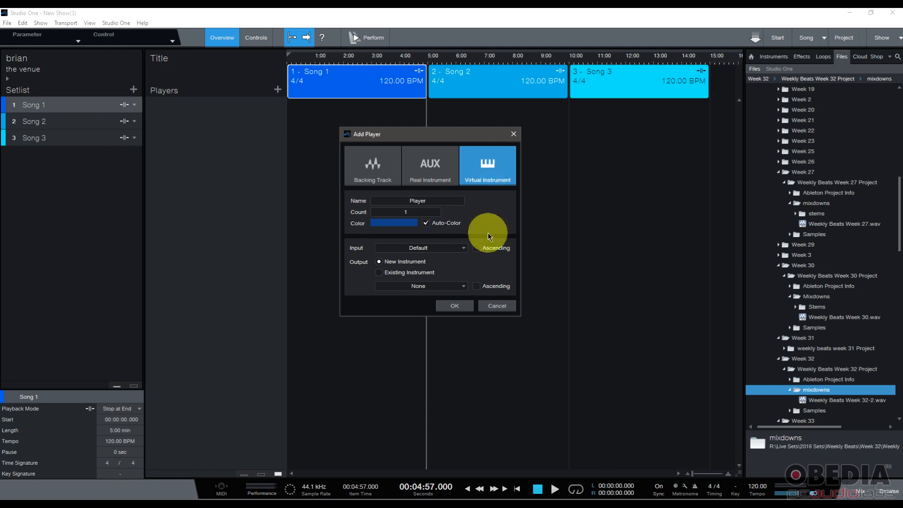
click(369, 180)
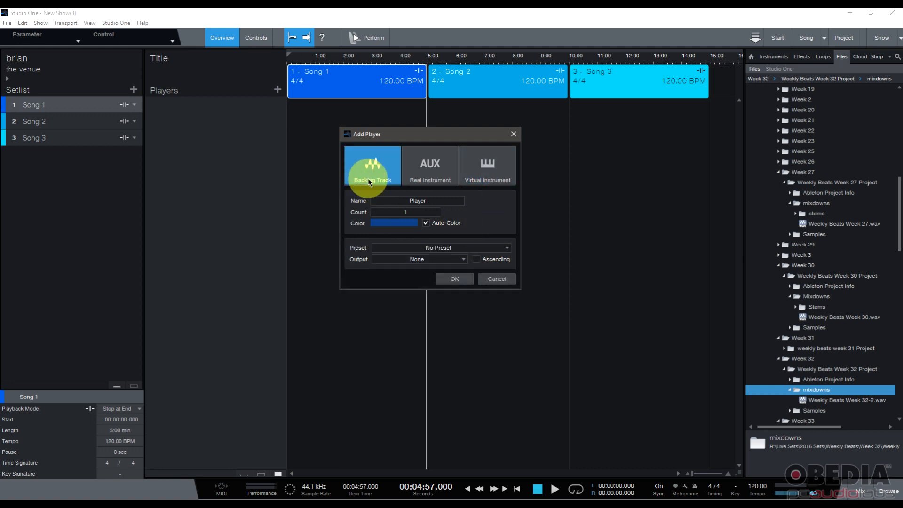
- Name the new player "Backing Track"
click(415, 201)
drag(409, 133, 400, 129)
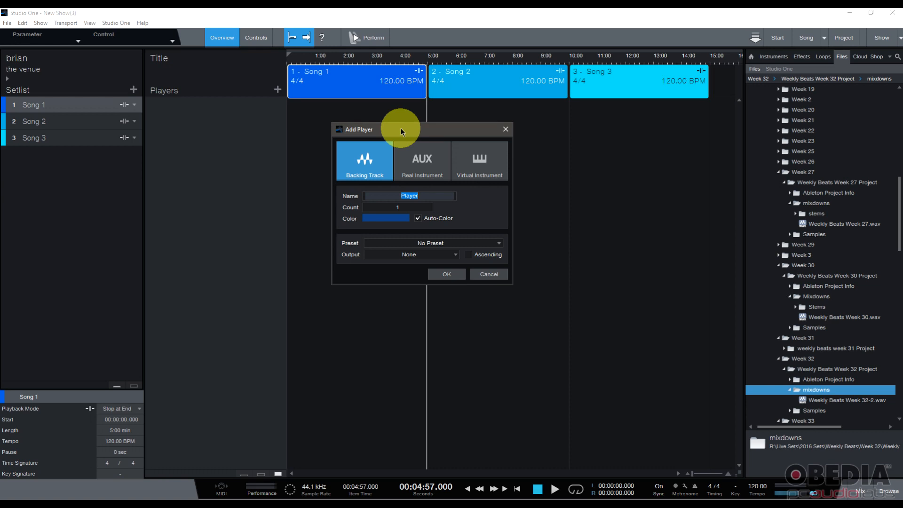
drag(400, 128, 397, 122)
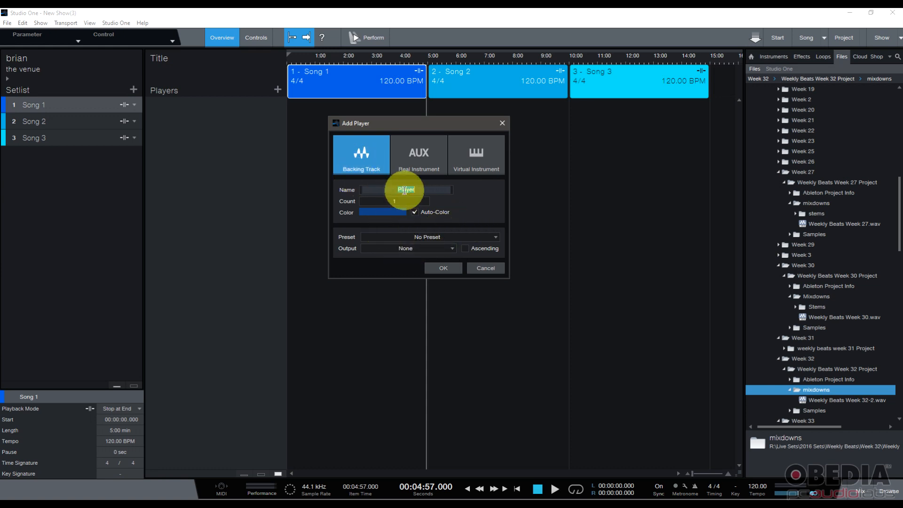
text(Backing Track)
key(Tab)
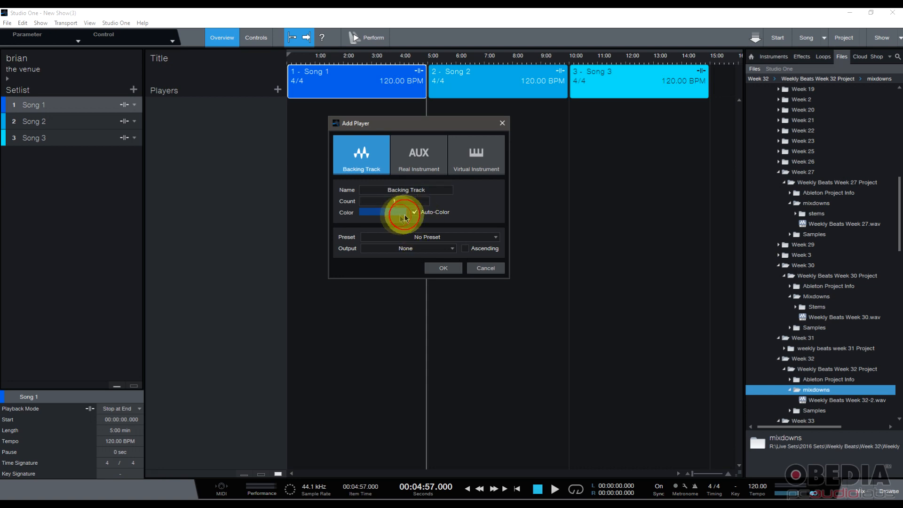
- Turn off Auto-Color for the Backing Track player and give it a turquoise color
click(412, 214)
click(414, 212)
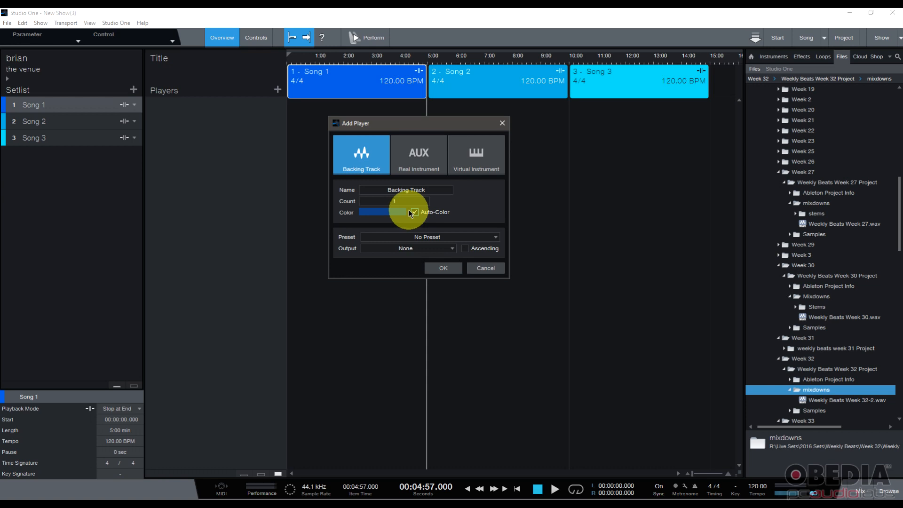
click(389, 211)
click(418, 215)
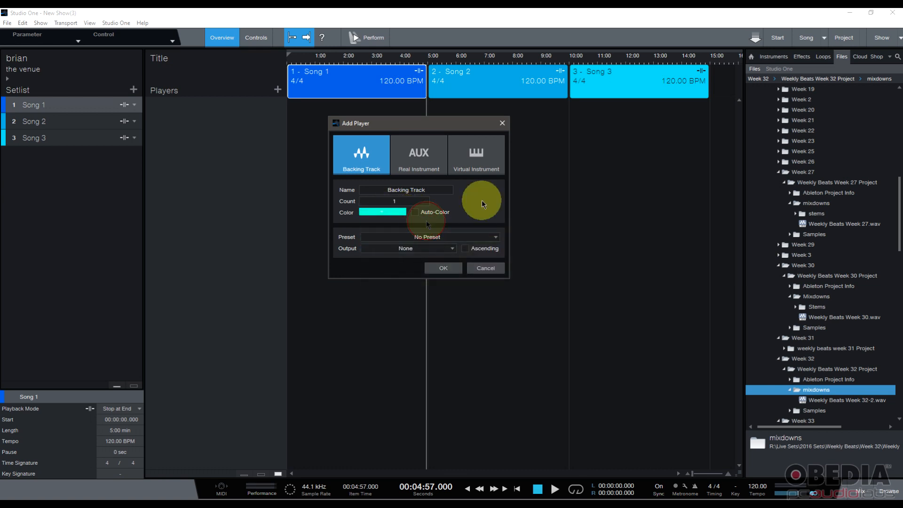
- Keep No Preset for the Backing Track player, route its output to Main, and add it to the show
click(423, 237)
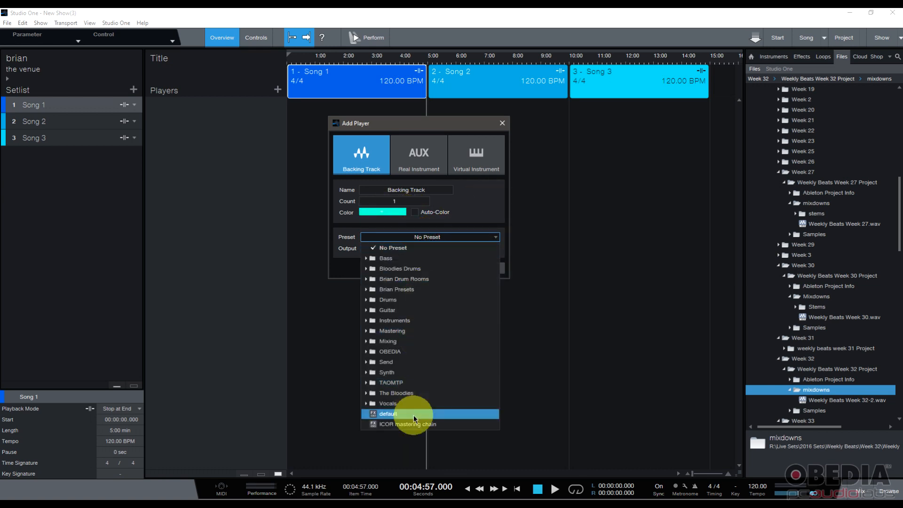
click(477, 202)
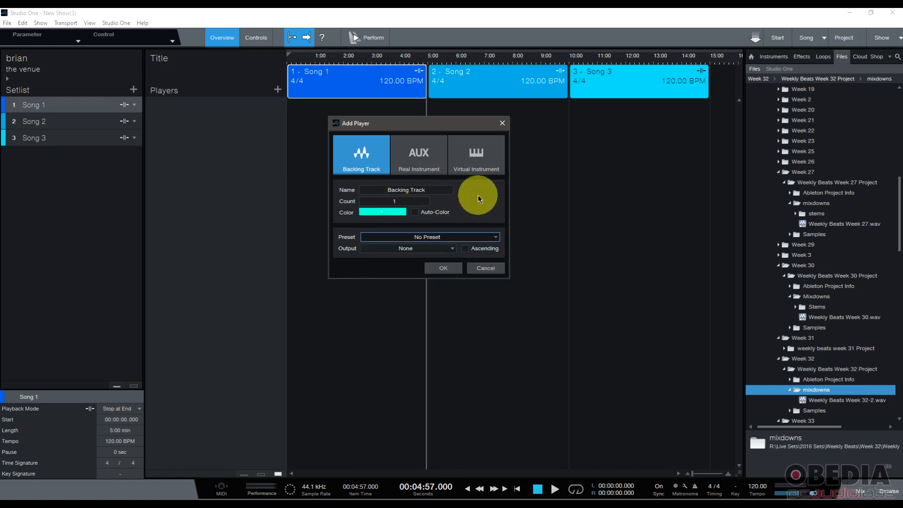
click(436, 251)
click(422, 260)
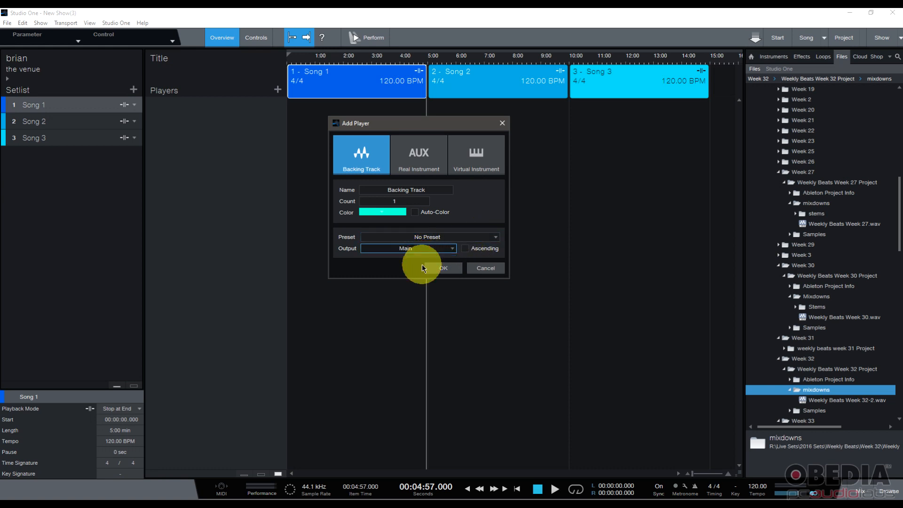
click(443, 268)
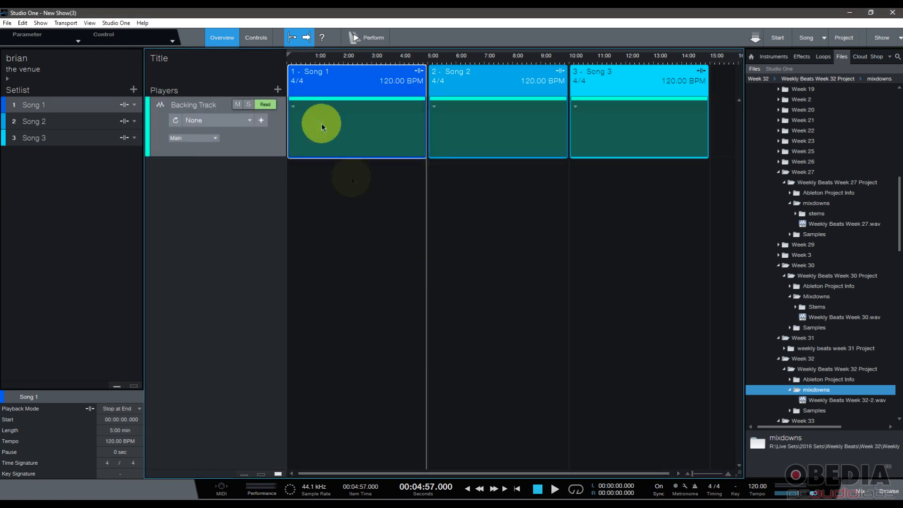
- Start adding a Real Instrument player and name it "Guitar"
click(277, 90)
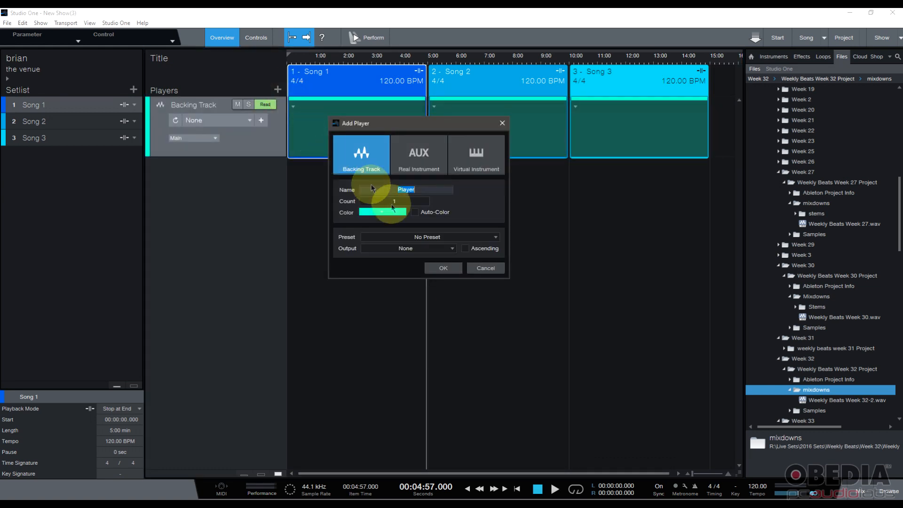
click(415, 151)
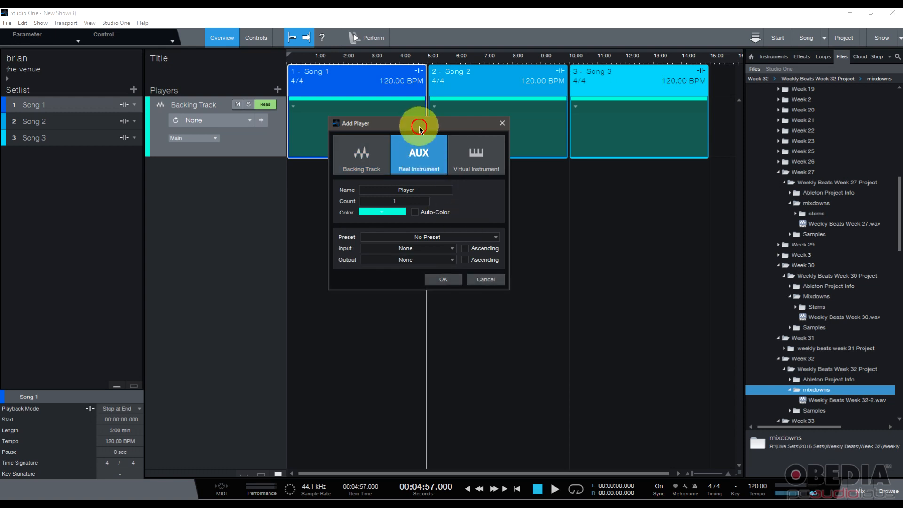
drag(419, 126, 407, 145)
click(395, 207)
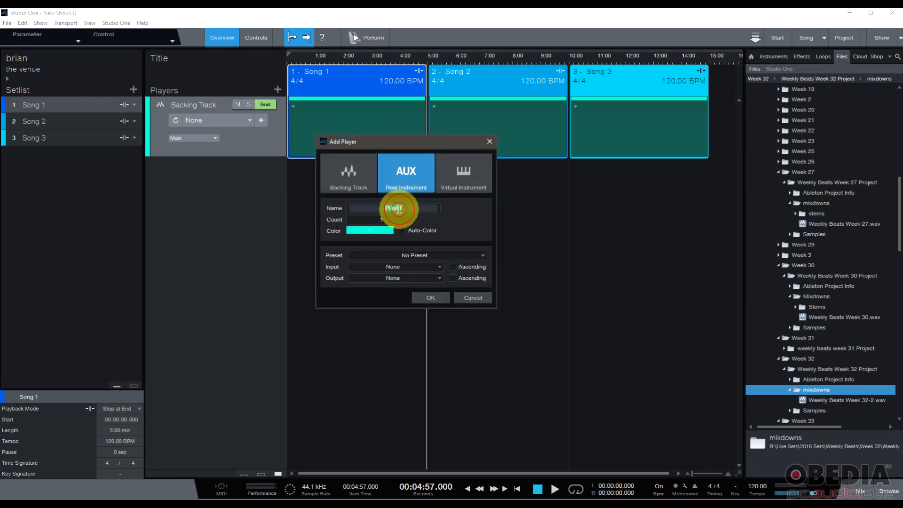
text(Guitar)
key(Tab)
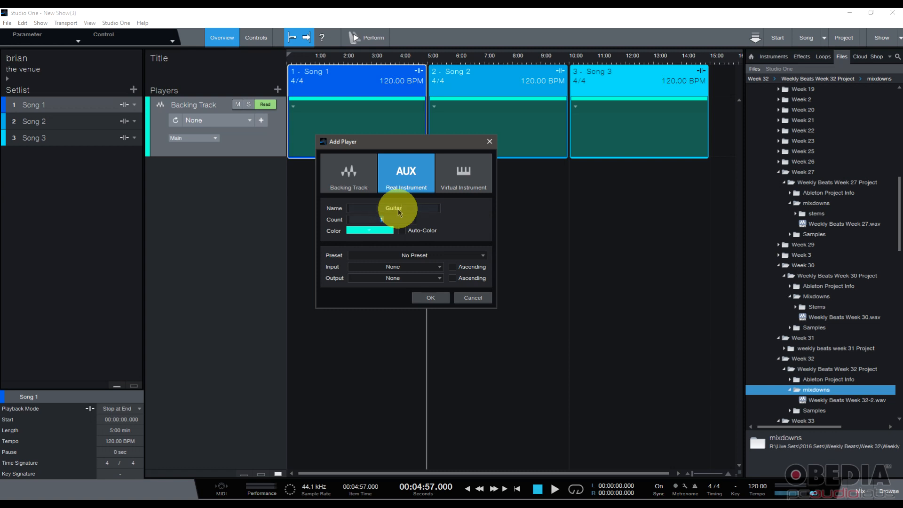
- Give the Guitar player a light purple color
click(370, 229)
click(401, 276)
click(402, 231)
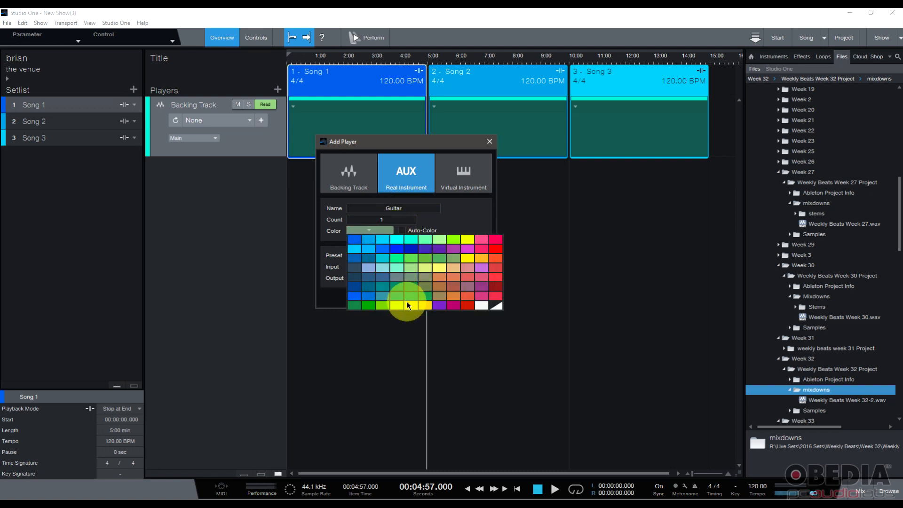
click(477, 272)
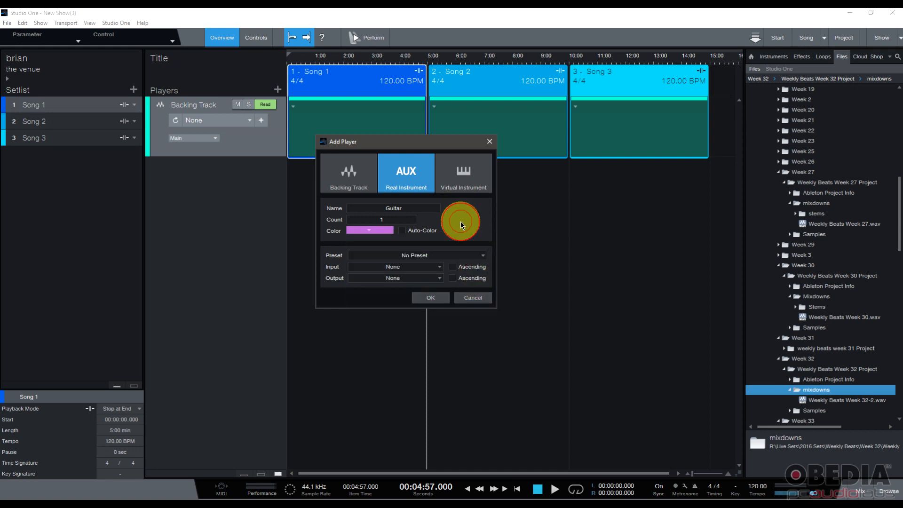
- Keep No Preset for the Guitar player, route its output to Main, and add it to the show
click(385, 255)
click(452, 229)
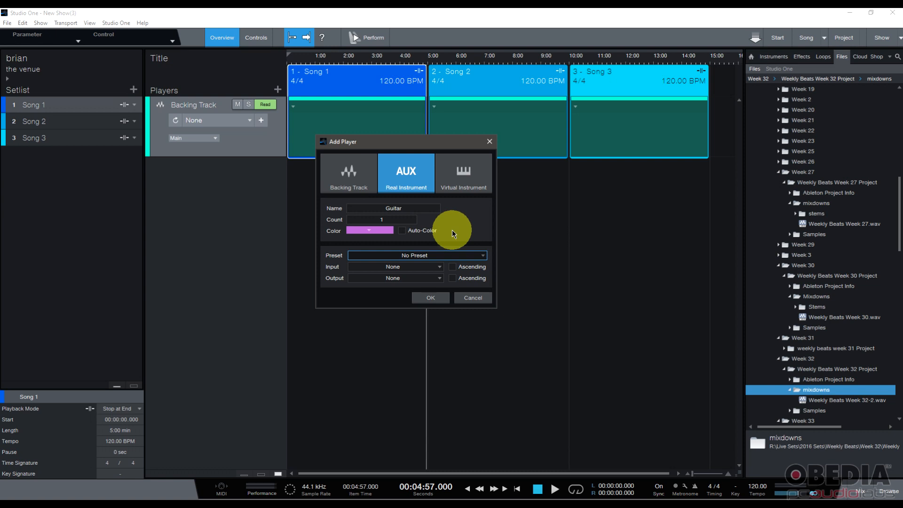
click(477, 255)
click(477, 213)
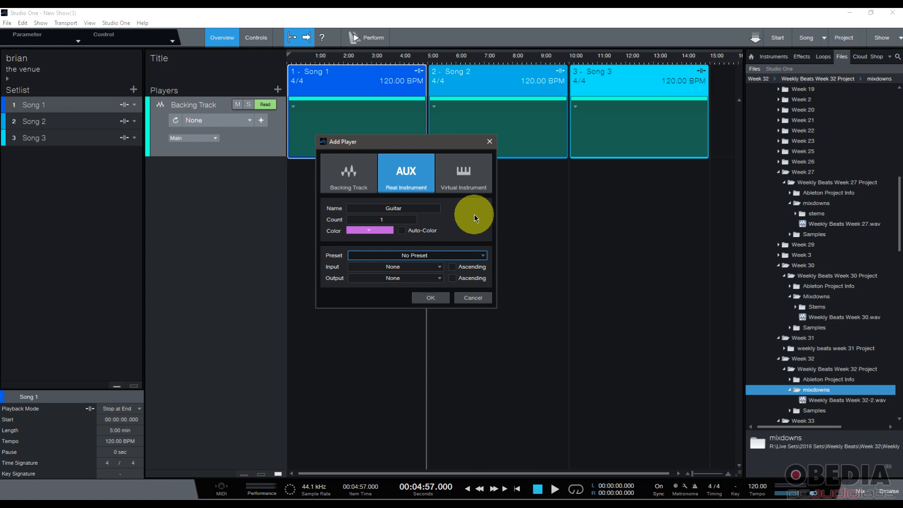
click(418, 266)
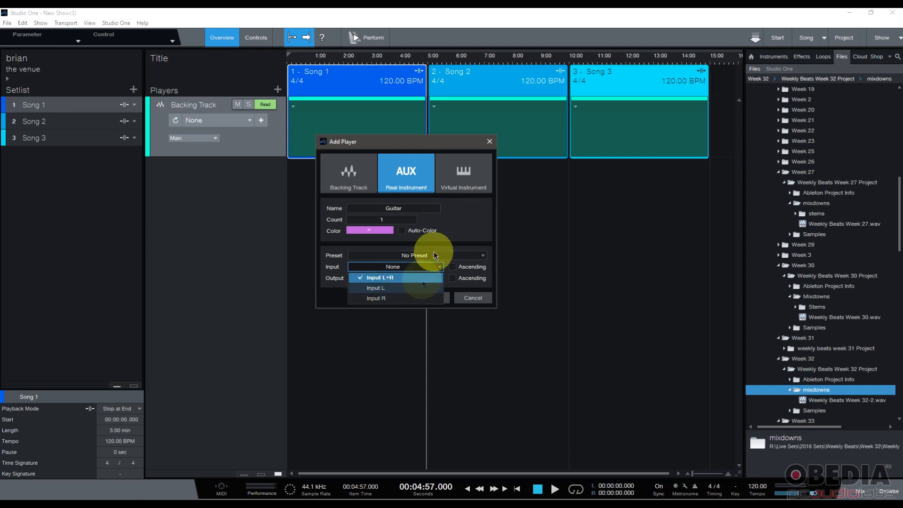
click(461, 235)
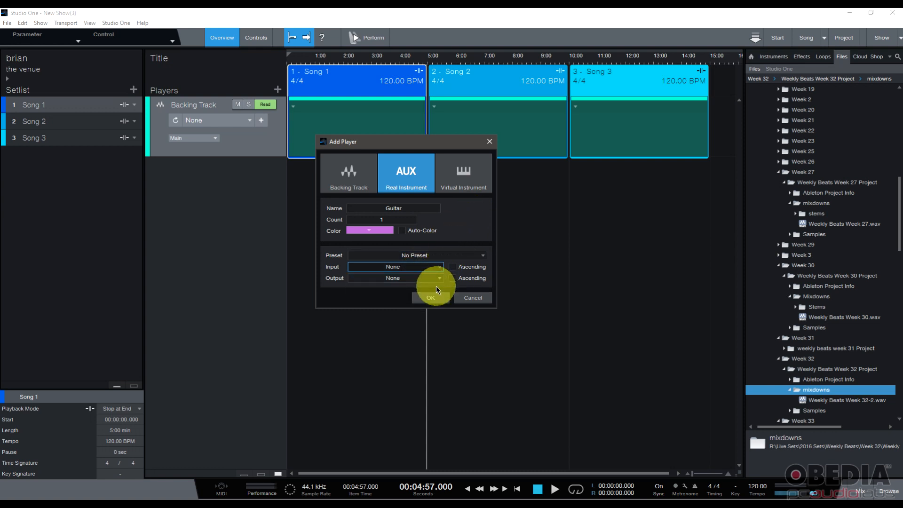
click(411, 278)
click(399, 289)
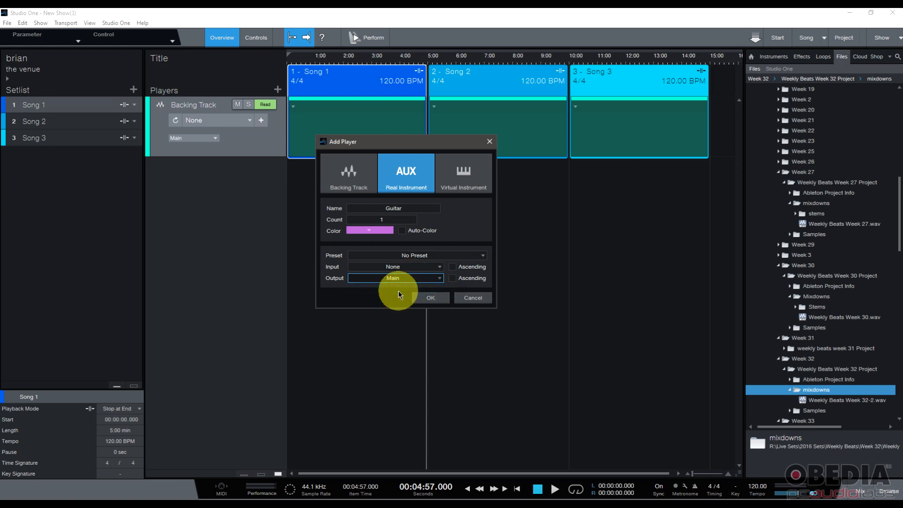
click(436, 300)
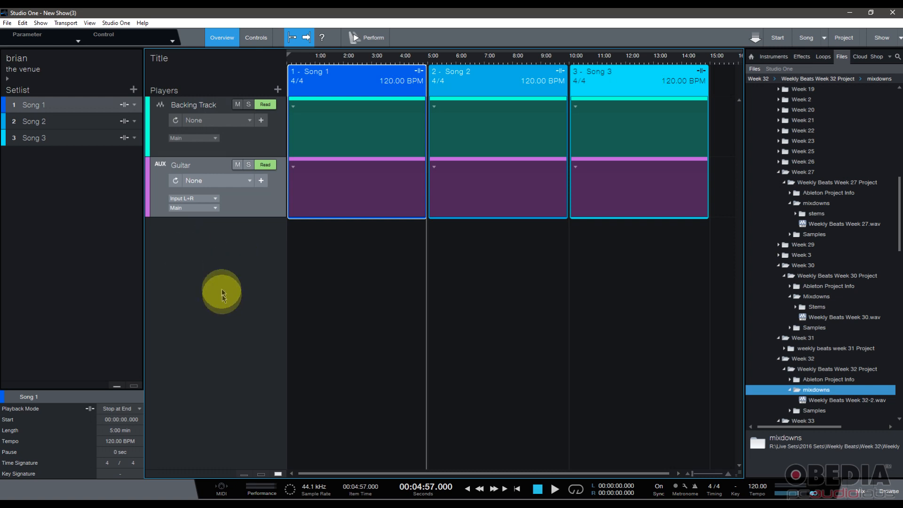
- Start adding a Virtual Instrument player and name it "Synth"
click(277, 90)
click(463, 174)
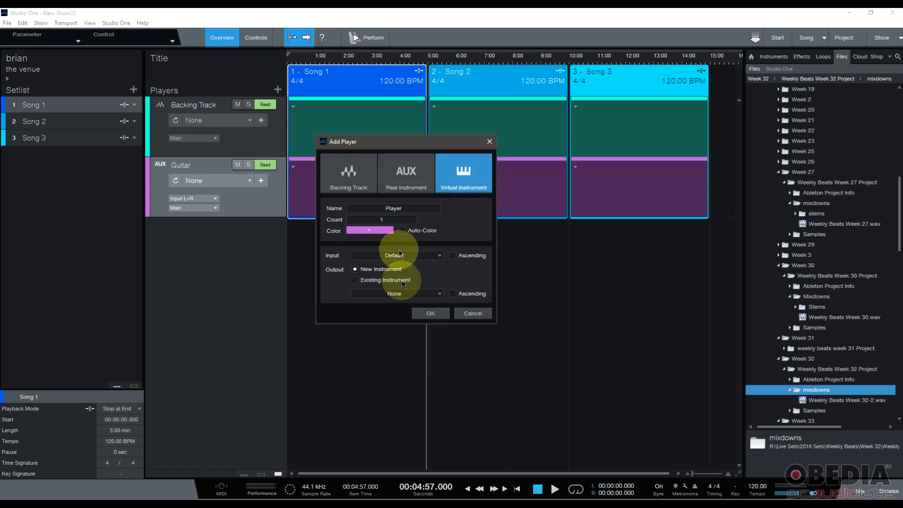
double_click(407, 209)
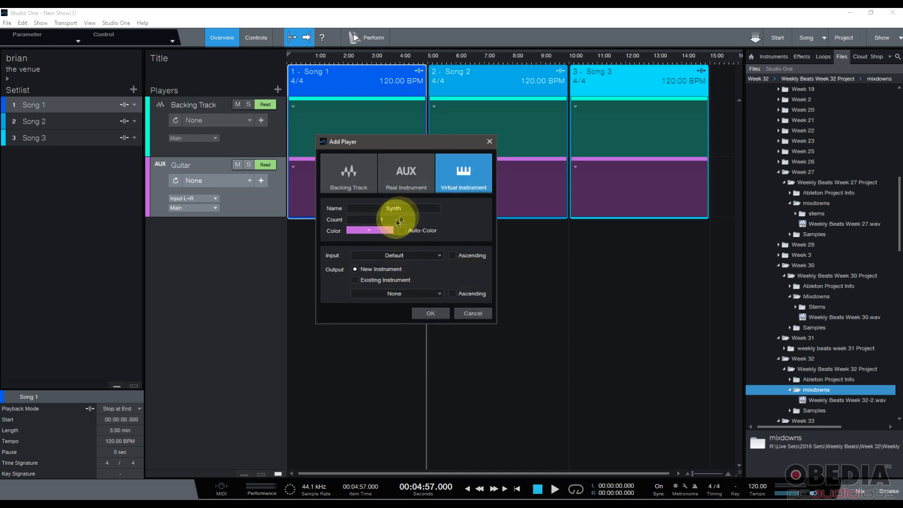
- Give the Synth player a light green color and set its input to Axiom | Any
click(369, 230)
click(404, 262)
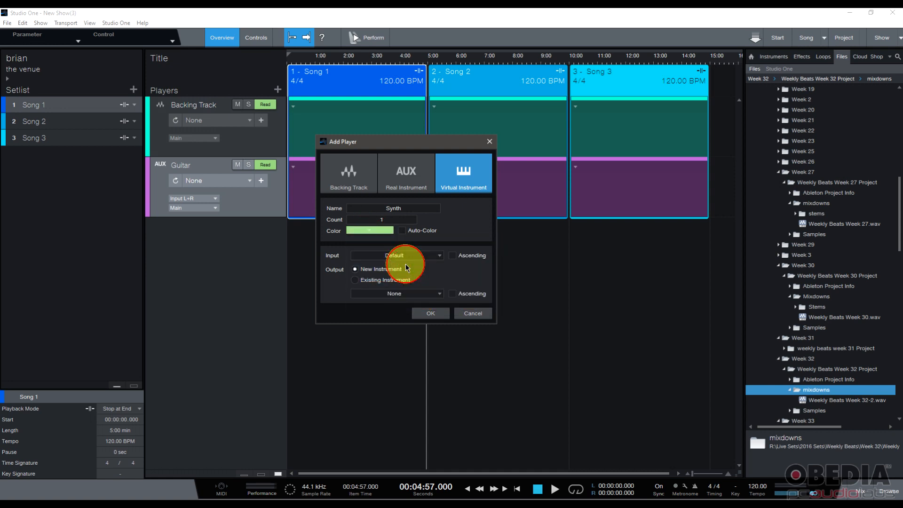
click(417, 233)
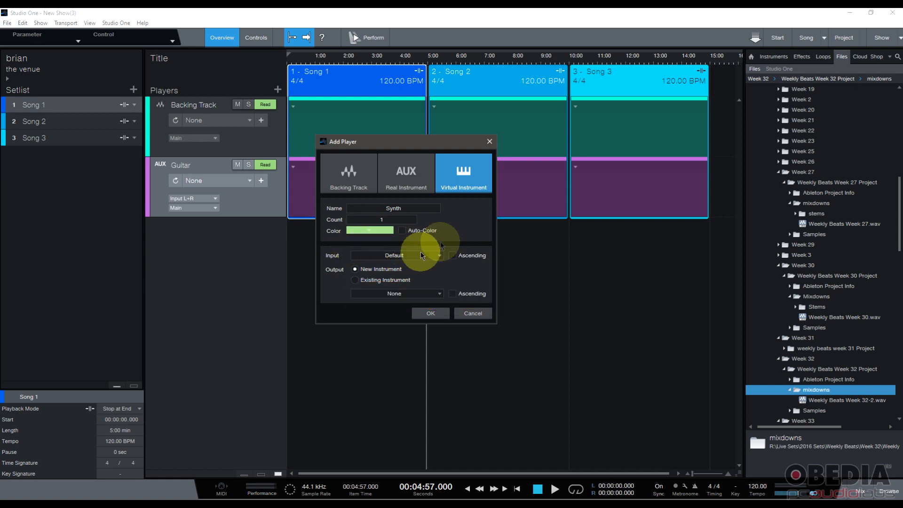
click(397, 257)
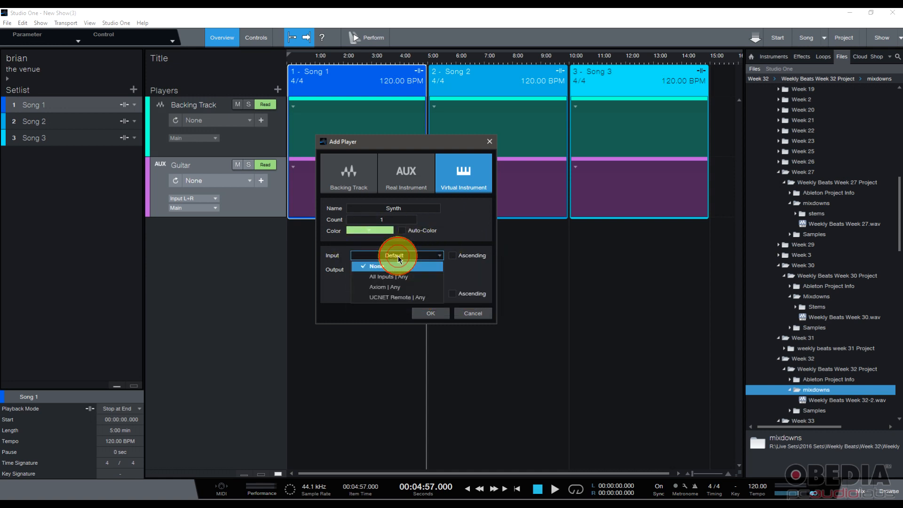
click(425, 285)
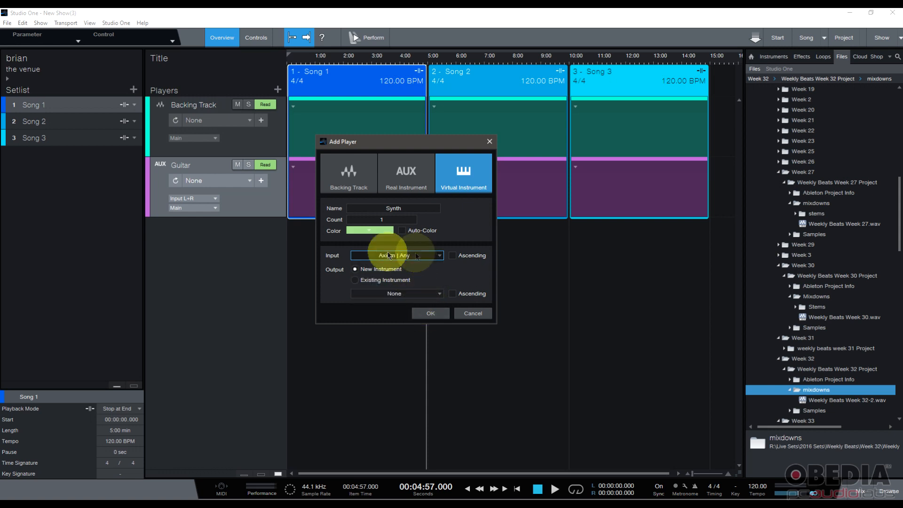
- Check the Existing Instrument output choices, set the Synth player's output to New Instrument, and add it to the show
click(384, 282)
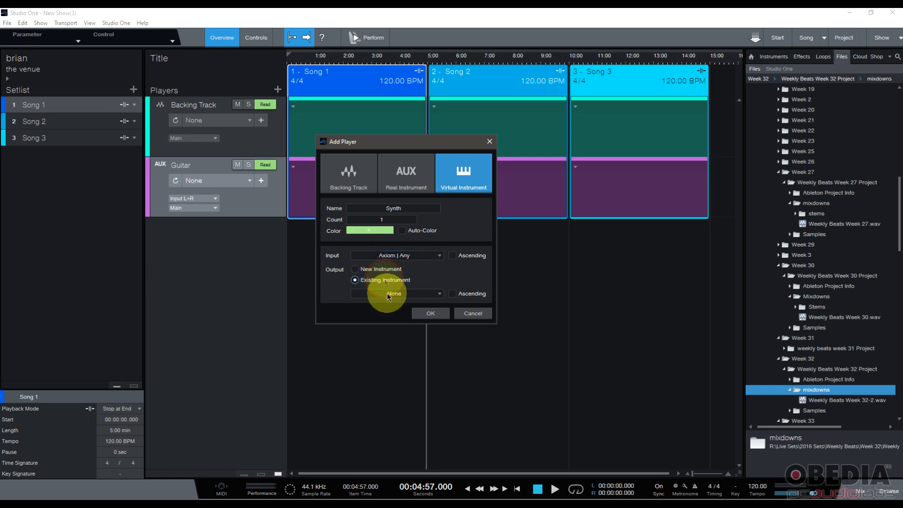
click(388, 294)
click(325, 288)
click(388, 270)
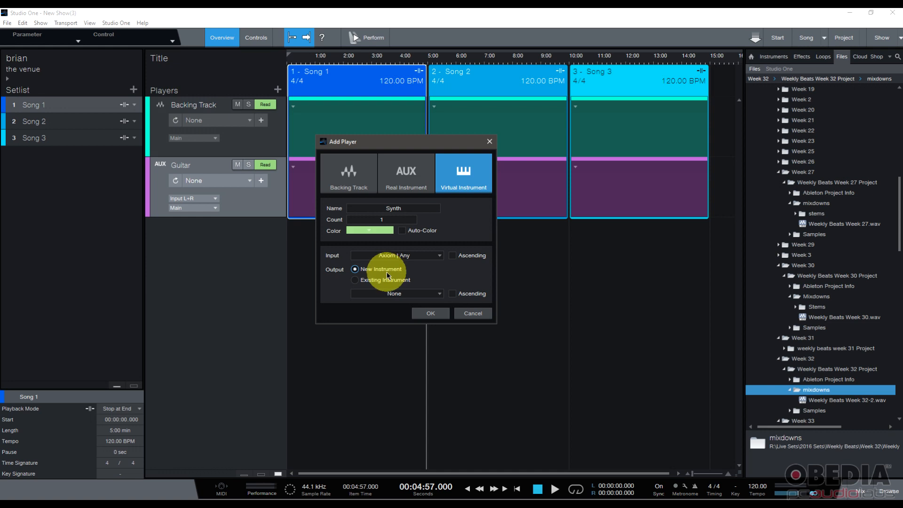
click(431, 313)
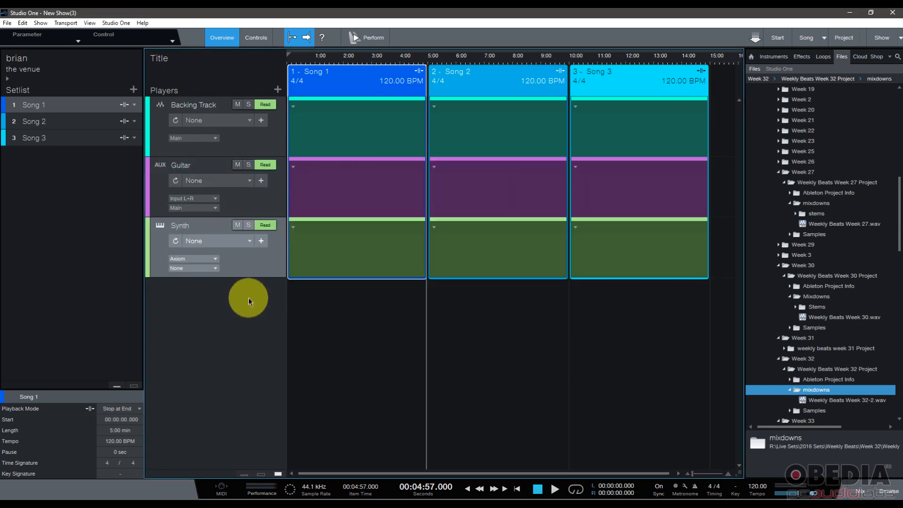
- Look over the Guitar, Synth and Backing Track players and the patch choices of the Guitar lane in Song 3
click(270, 206)
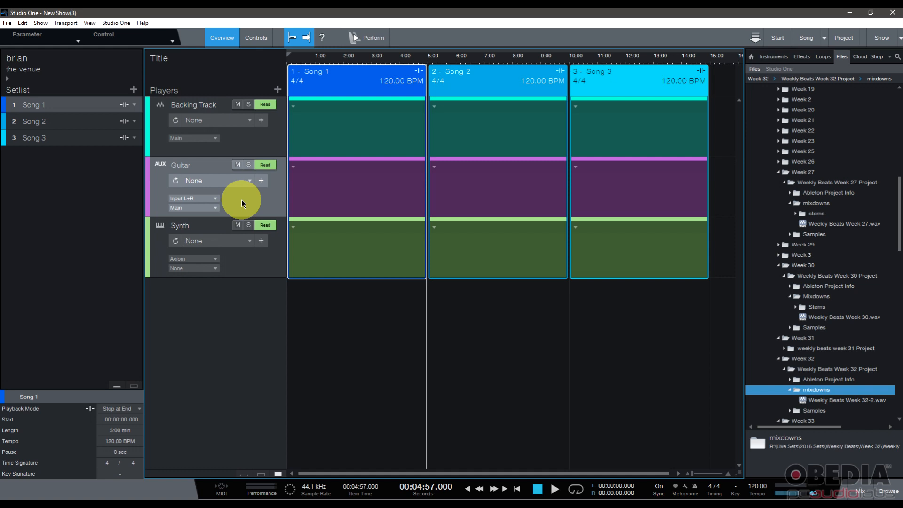
click(250, 254)
click(239, 142)
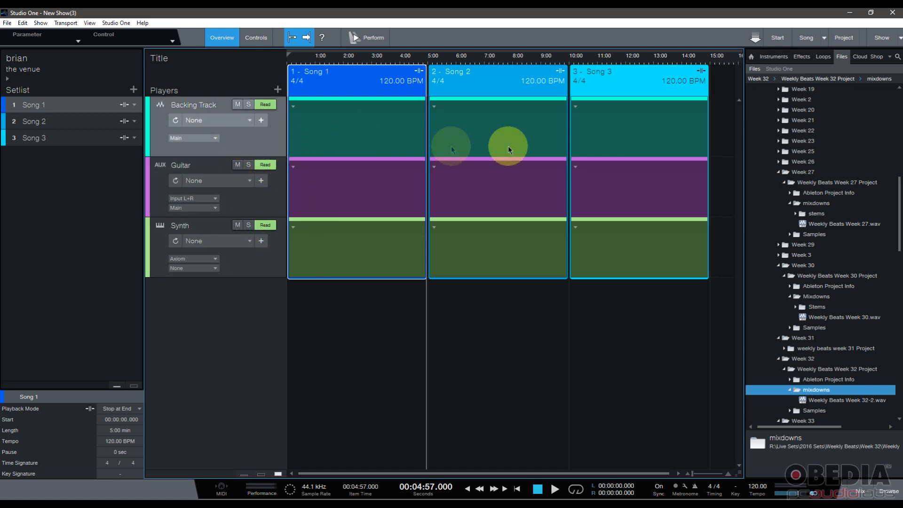
click(635, 190)
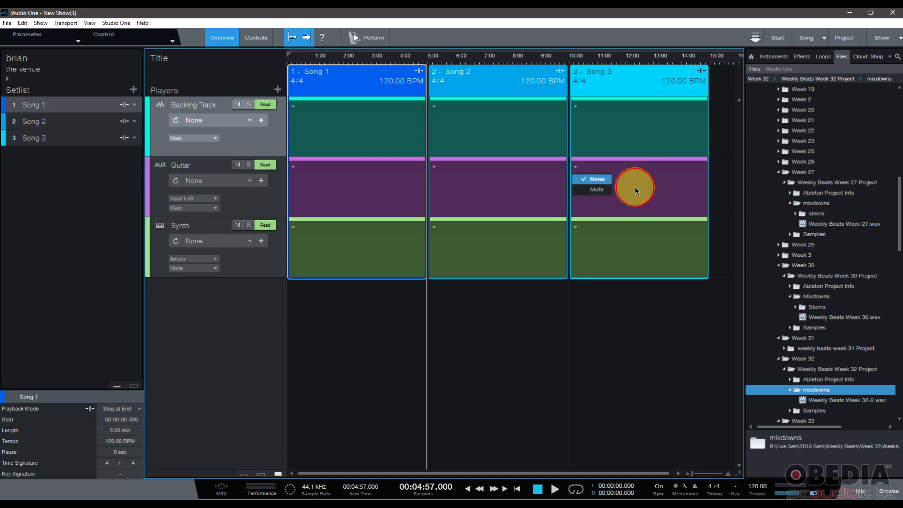
click(607, 244)
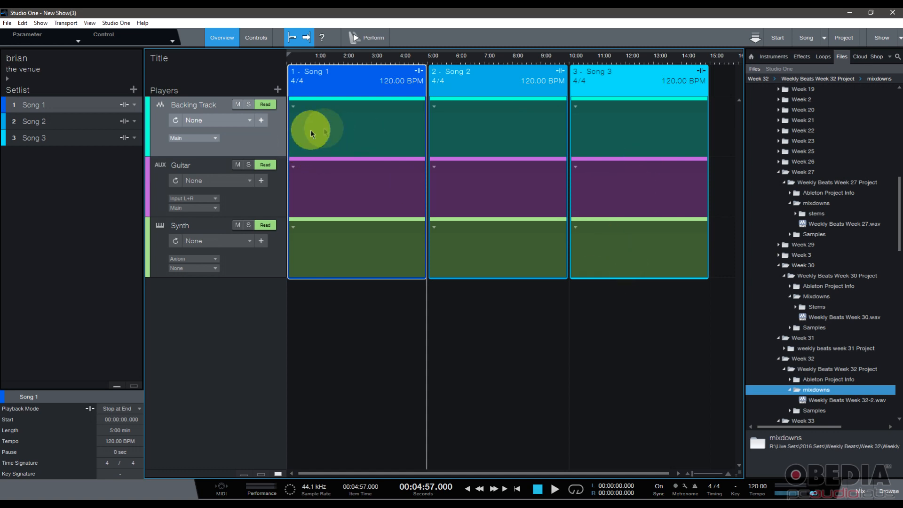
click(228, 140)
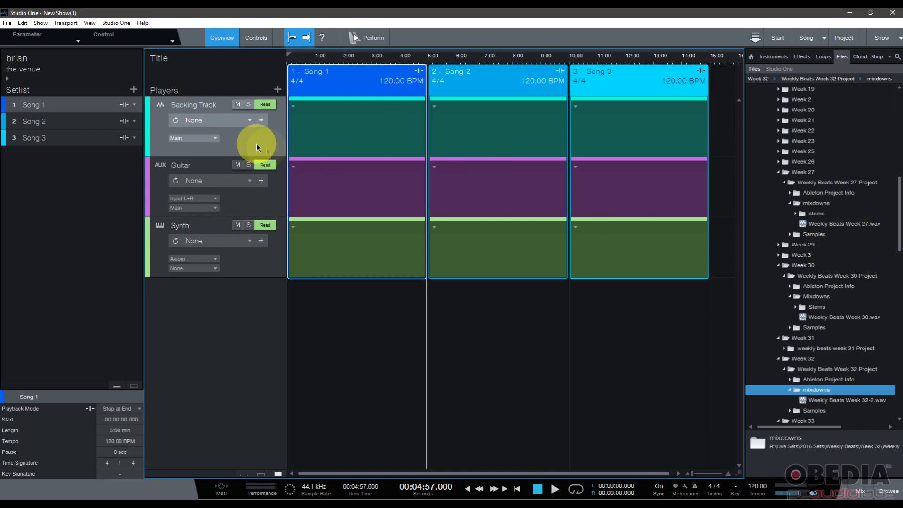
- Place Weekly Beats Week 27.wav in Song 1 and Weekly Beats Week 32-2.wav in Song 2 on the Backing Track player
click(836, 225)
drag(836, 225, 369, 137)
drag(842, 349, 531, 150)
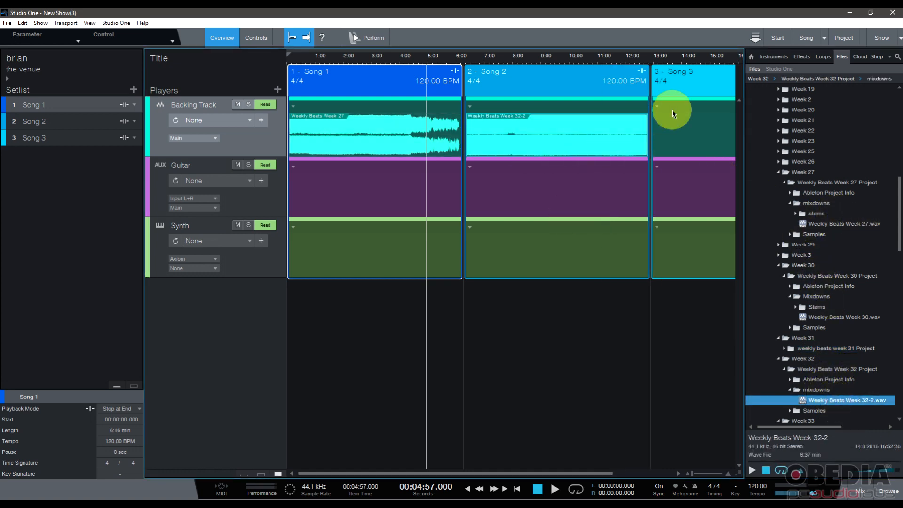
- Place Weekly Beats Week 27.wav in Song 3 on the Backing Track player
drag(689, 61, 700, 55)
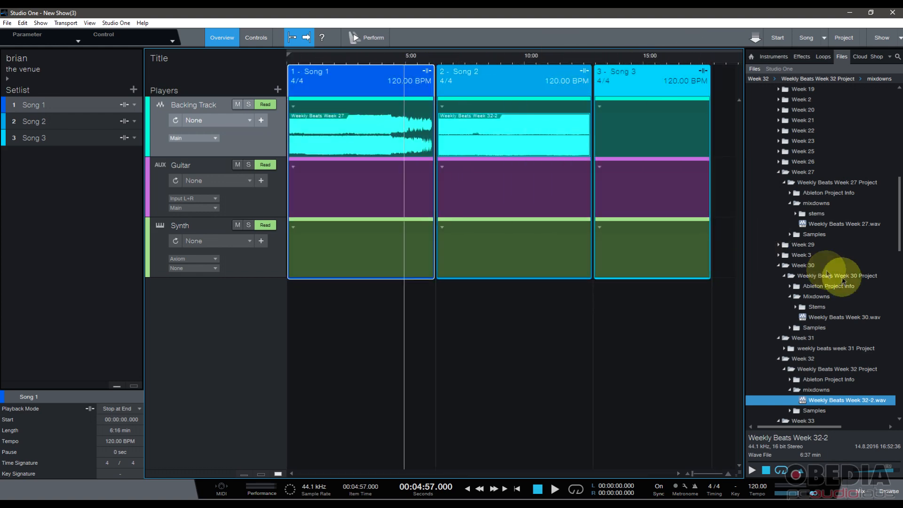
drag(836, 225, 645, 137)
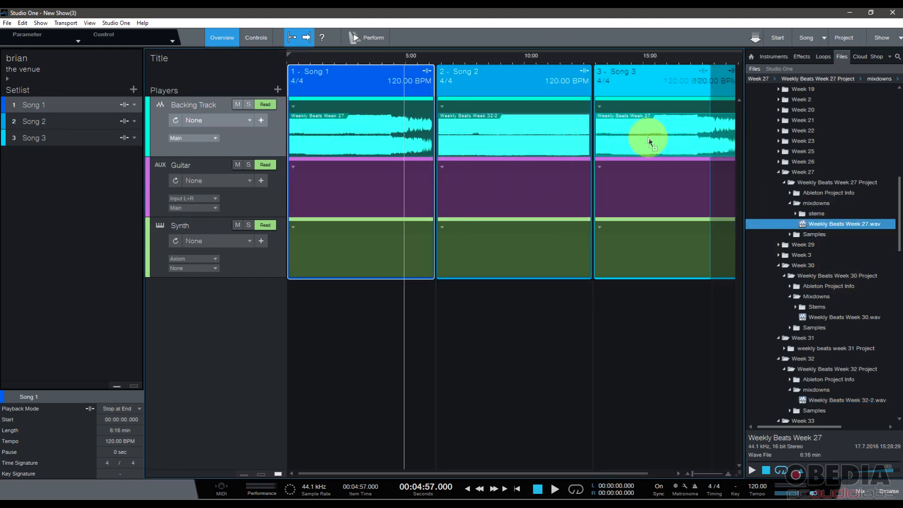
drag(710, 47, 620, 49)
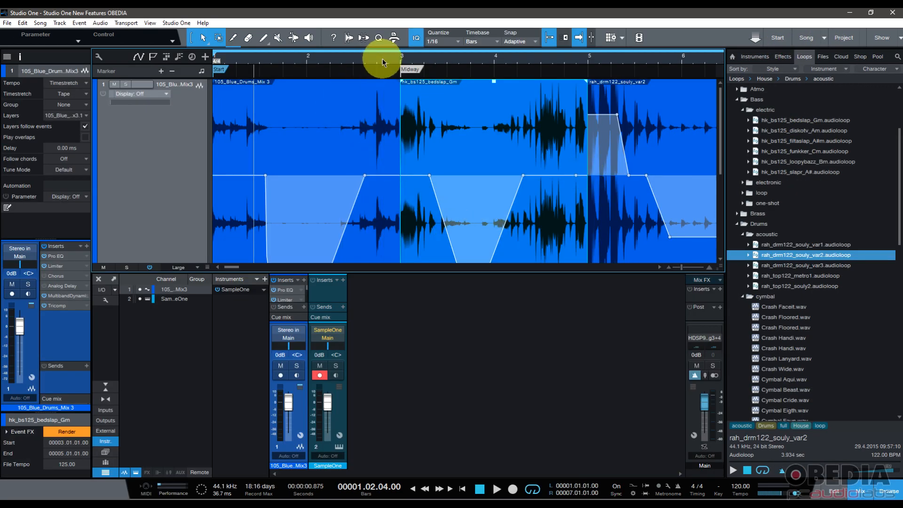
- From the open song "Studio One New Features OBEDIA", add the song to New Show(3) and view it in the show
mouse_move(382, 62)
mouse_down()
mouse_move(373, 36)
mouse_move(388, 57)
mouse_up()
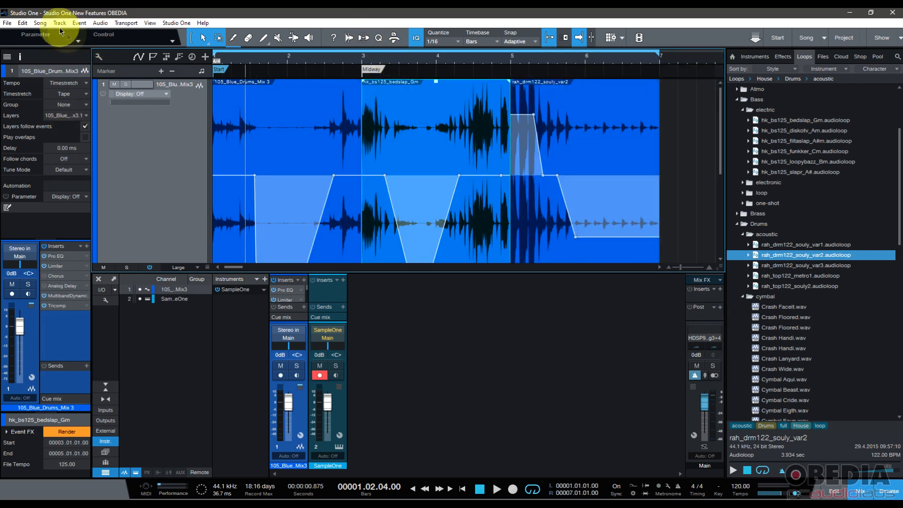
click(41, 24)
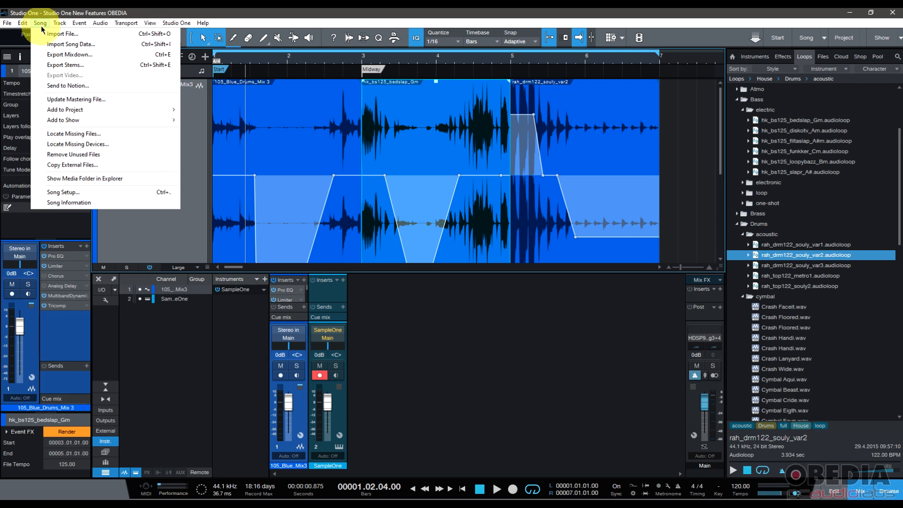
mouse_move(111, 121)
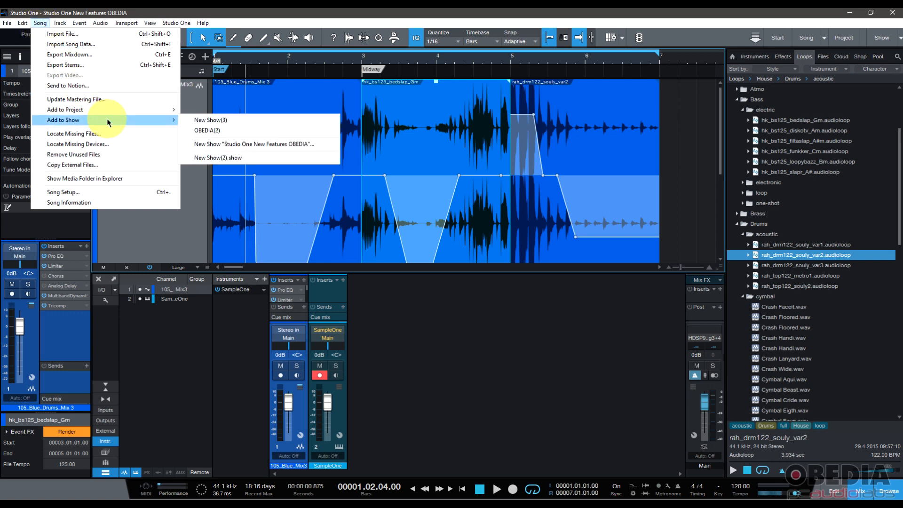
click(241, 122)
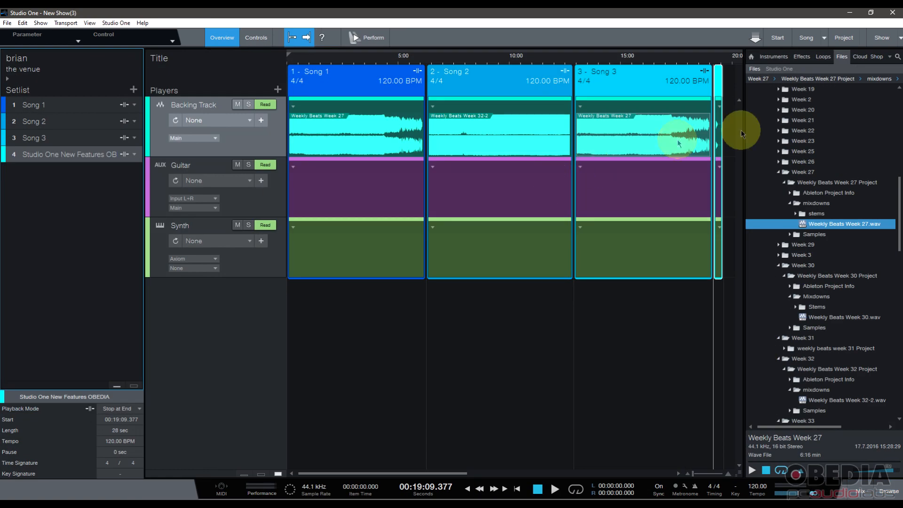
drag(719, 59, 556, 146)
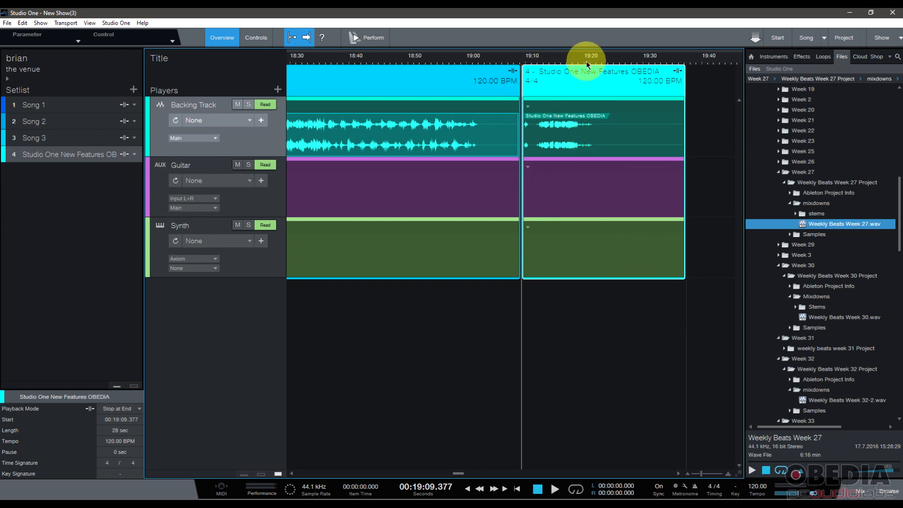
- Play back from inside Song 1 and Song 2 and move the playhead to Song 3 at 16:00
drag(588, 63, 536, 85)
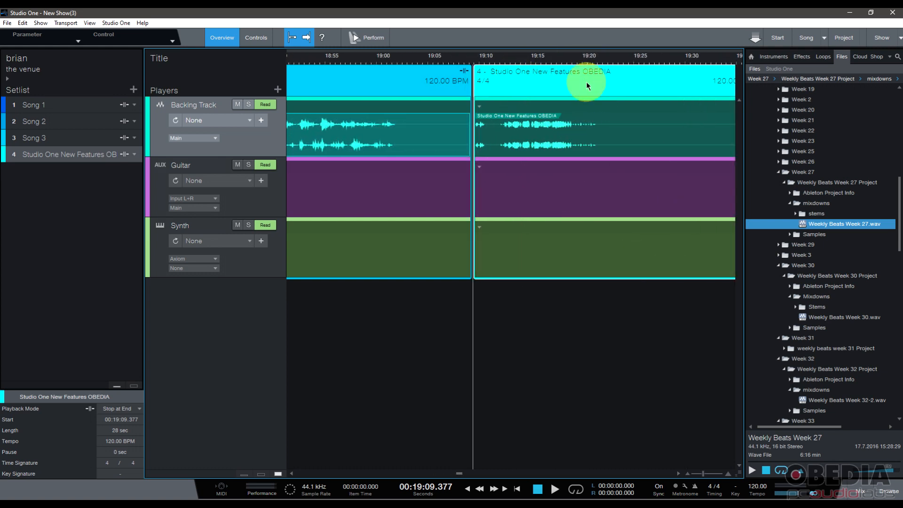
drag(621, 60, 628, 19)
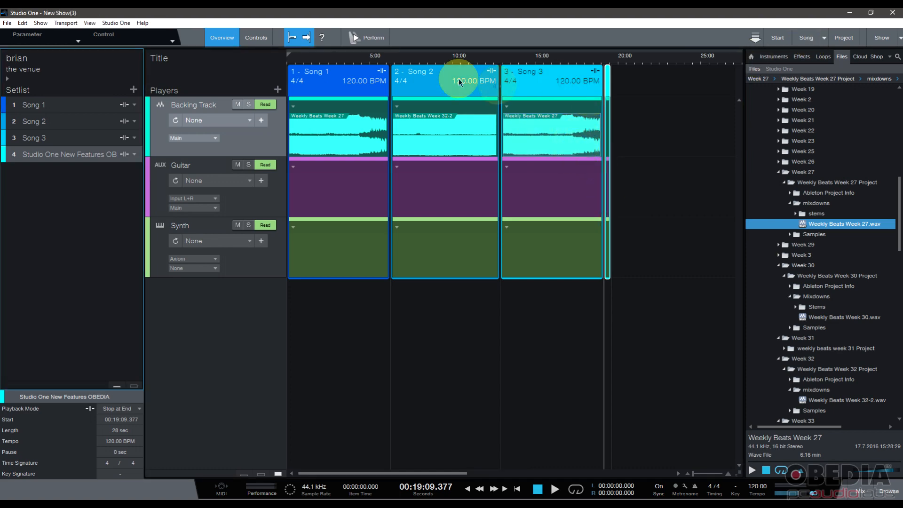
drag(300, 65, 424, 69)
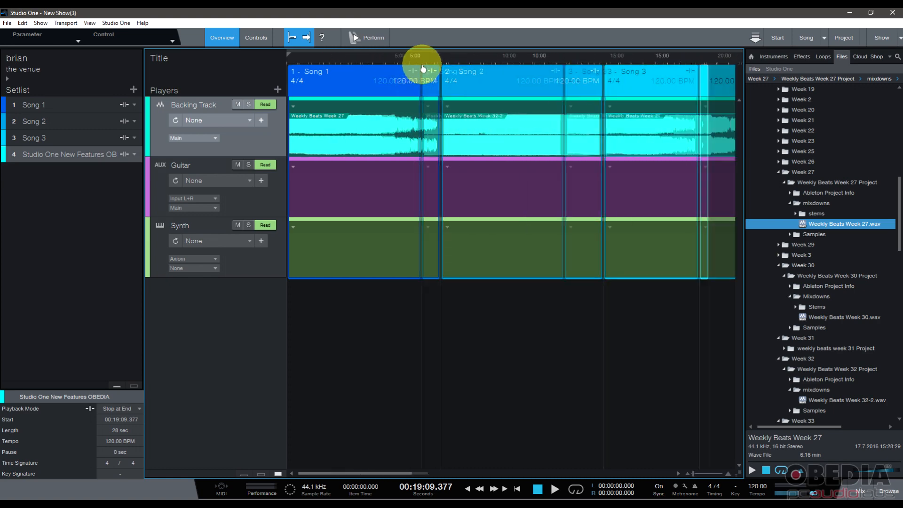
click(352, 59)
key(space)
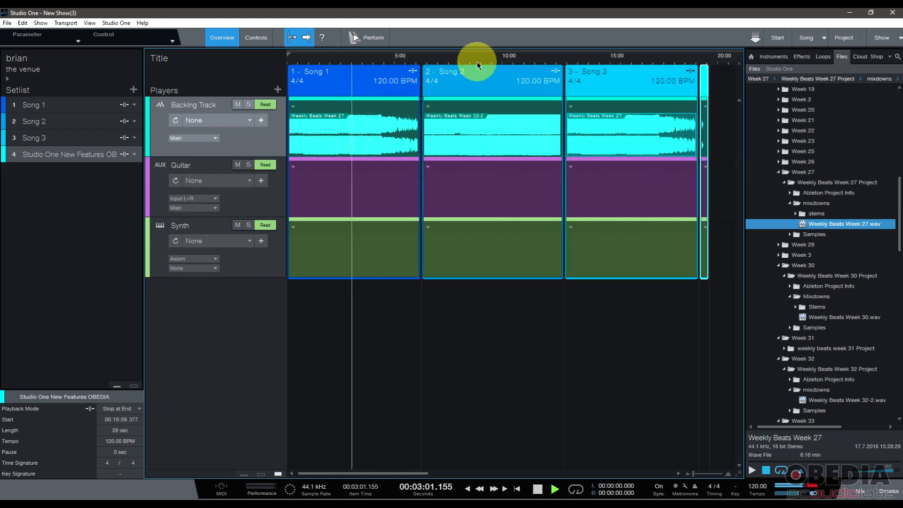
click(312, 58)
click(482, 61)
key(space)
click(607, 60)
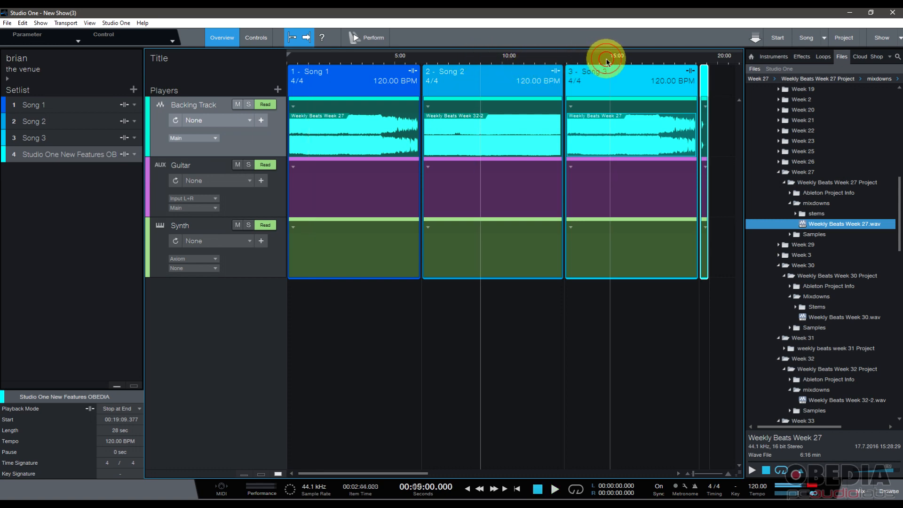
click(633, 61)
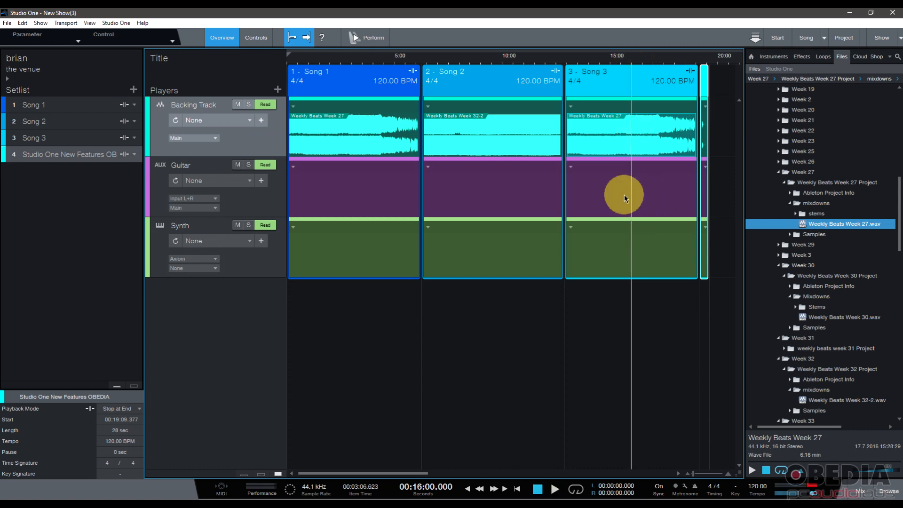
drag(709, 59, 730, 55)
- Load the PreSonus Mai Tai instrument onto the Synth player
click(344, 190)
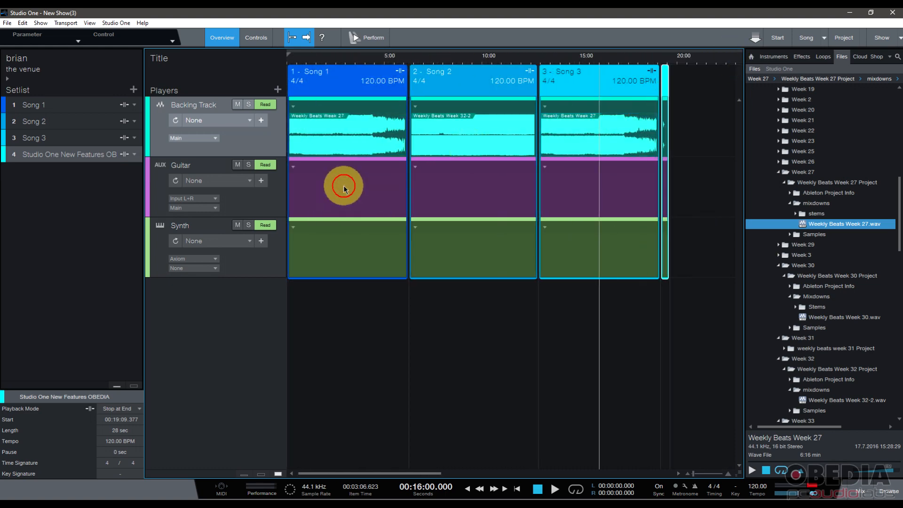
click(268, 206)
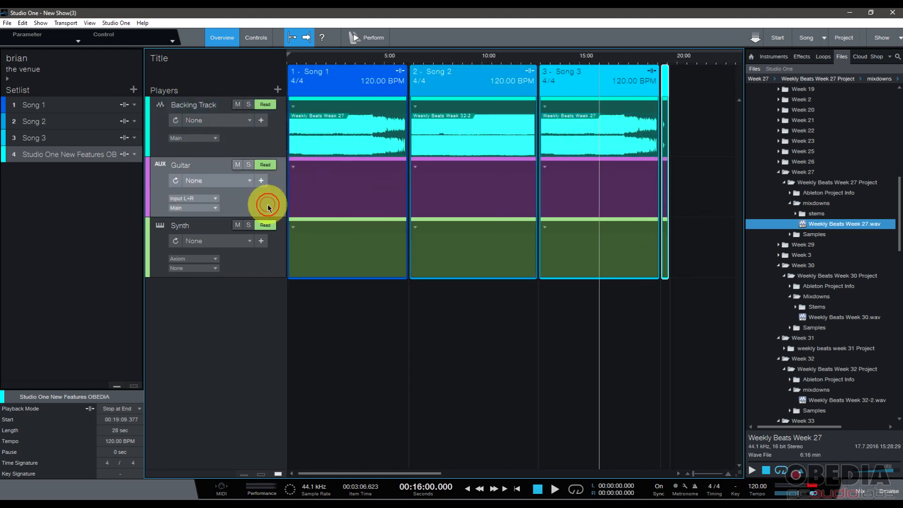
click(256, 268)
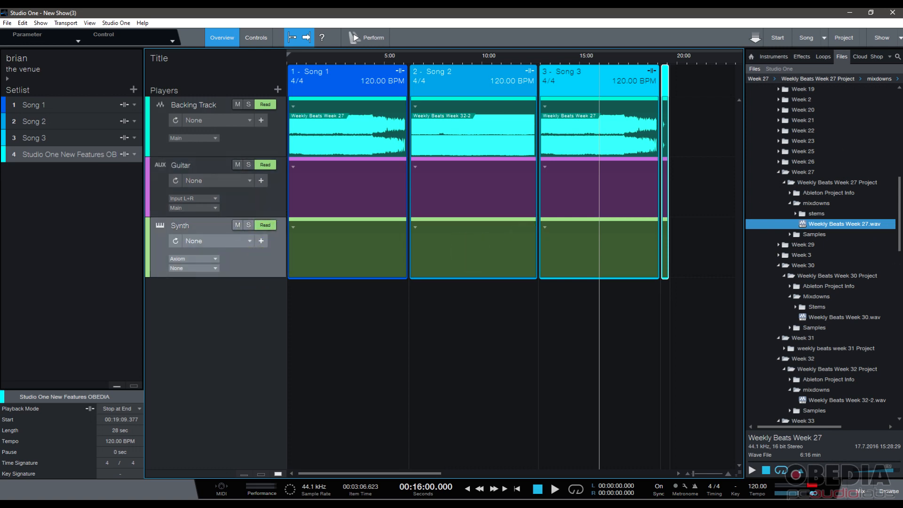
click(780, 60)
scroll(836, 363, down, 5)
scroll(837, 352, down, 1)
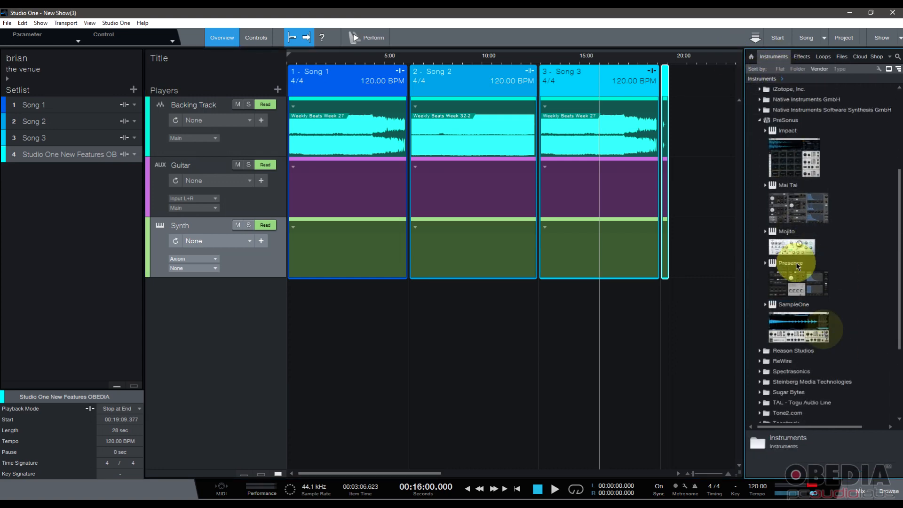
drag(804, 210, 248, 252)
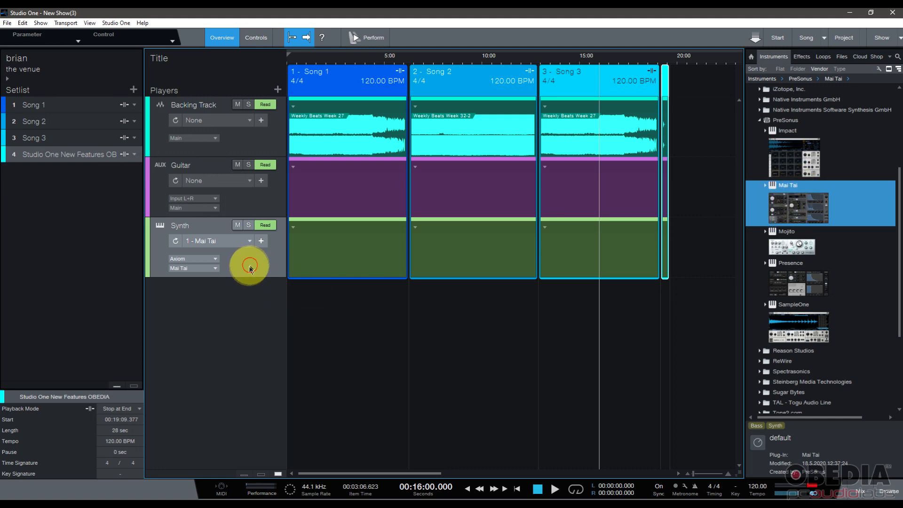
- Show the mixer, open the Mai Tai instrument and load its Poly preset Das Model
key(F3)
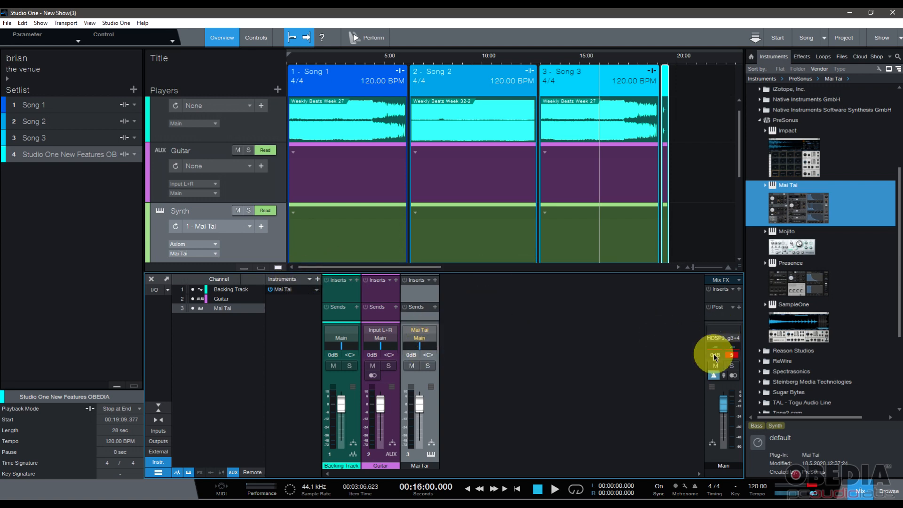
click(431, 453)
click(323, 77)
click(299, 127)
click(292, 263)
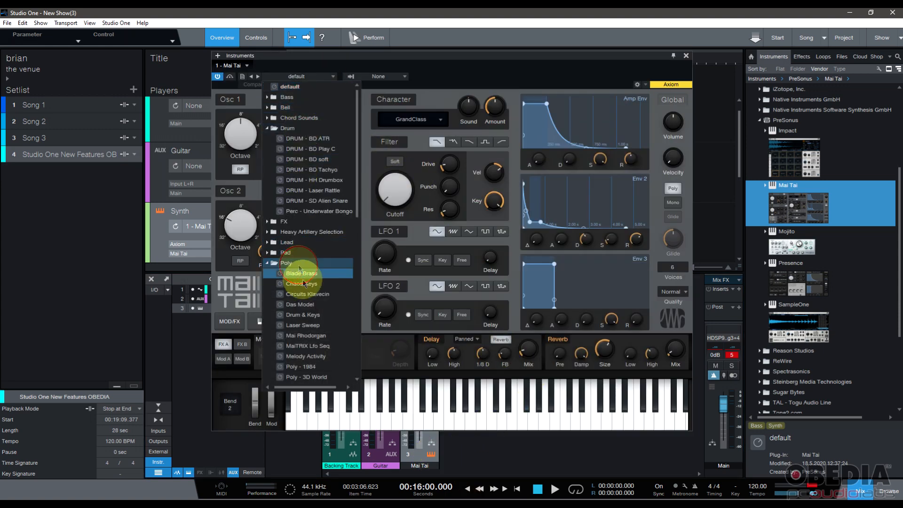
click(311, 298)
- Audition several notes of the Mai Tai sound, and close the instrument window and the mixer
click(537, 421)
click(524, 417)
click(585, 415)
click(447, 413)
click(419, 410)
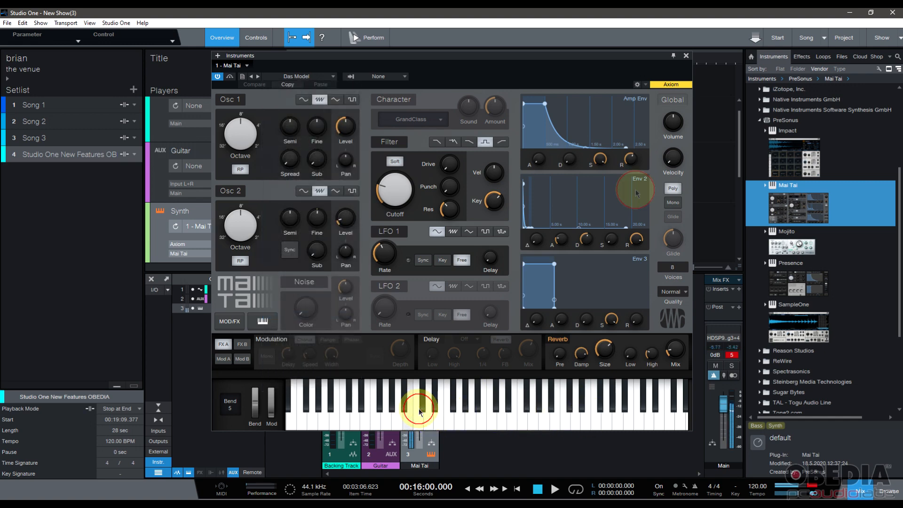
click(686, 56)
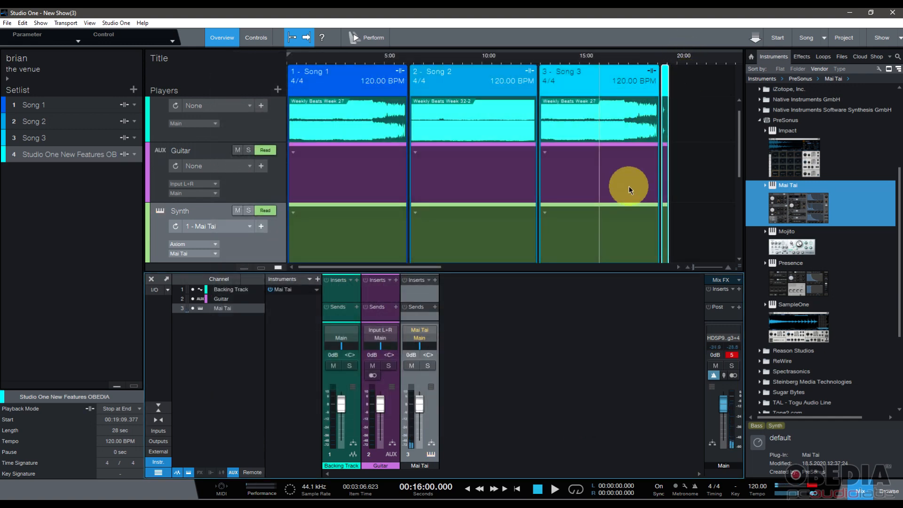
click(151, 278)
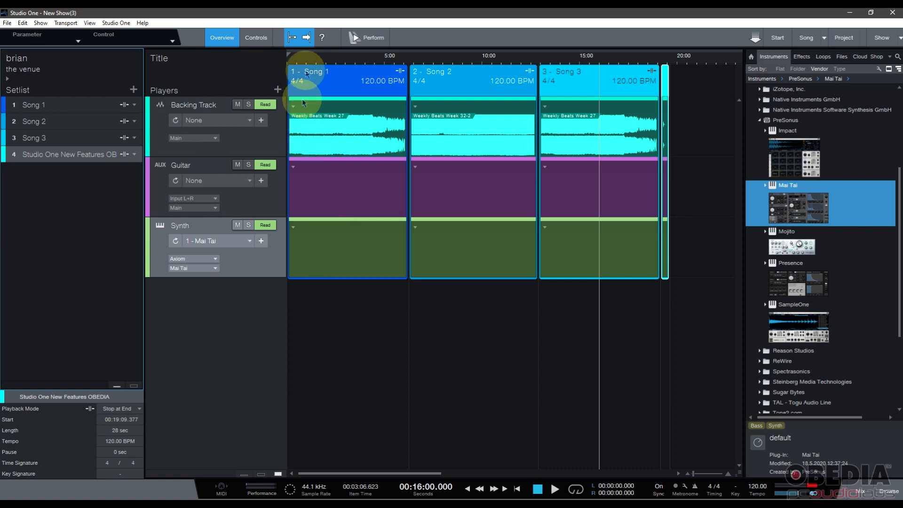
- Look over Song 1 and Song 2 and examine Song 2's settings, including its tempo
click(301, 60)
drag(301, 60, 347, 63)
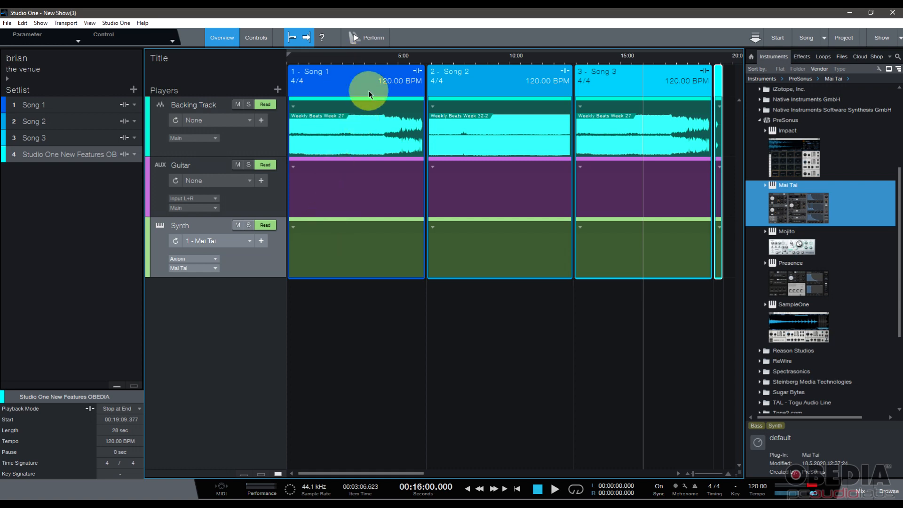
click(320, 76)
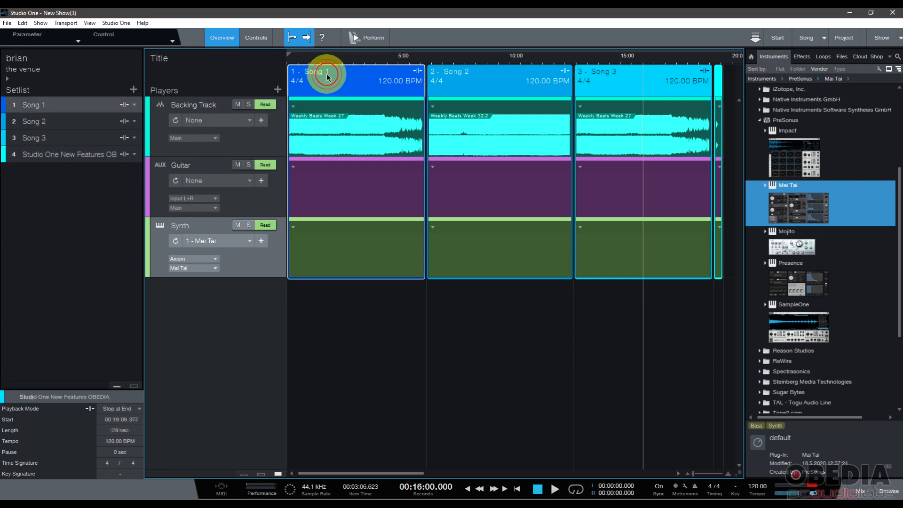
click(467, 75)
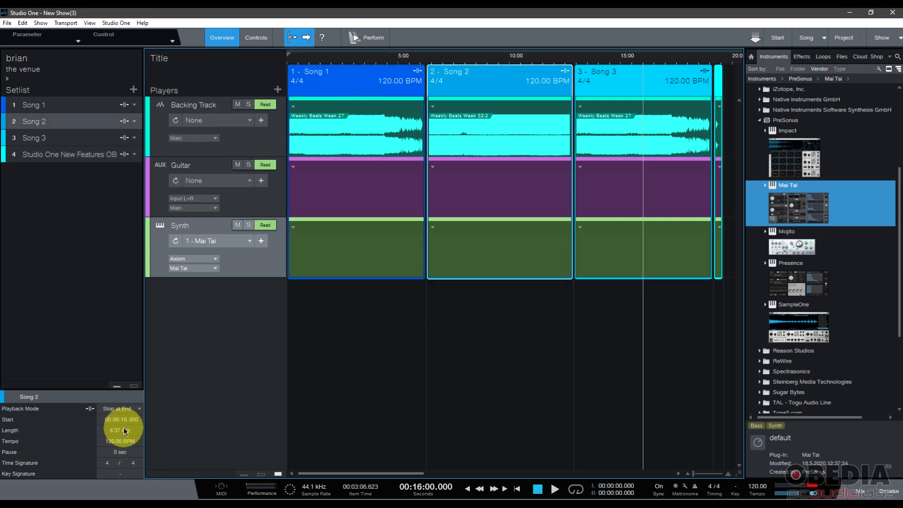
click(120, 443)
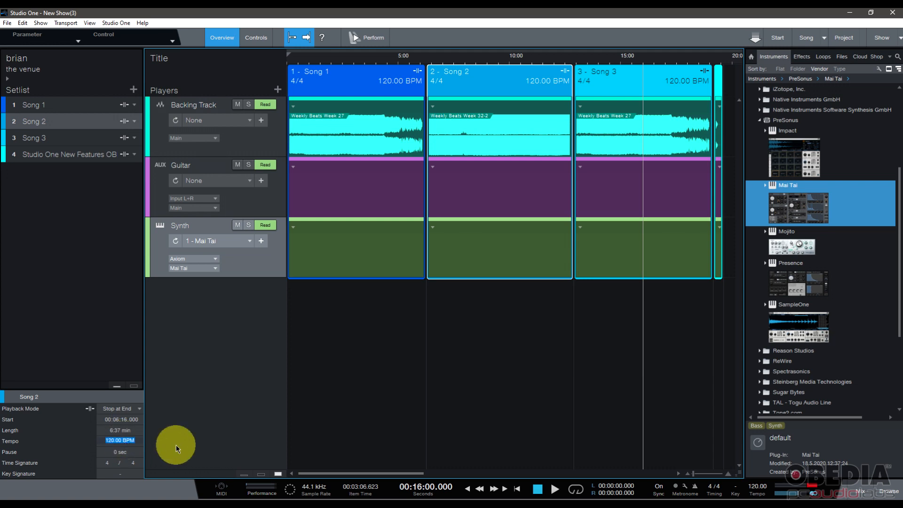
click(192, 414)
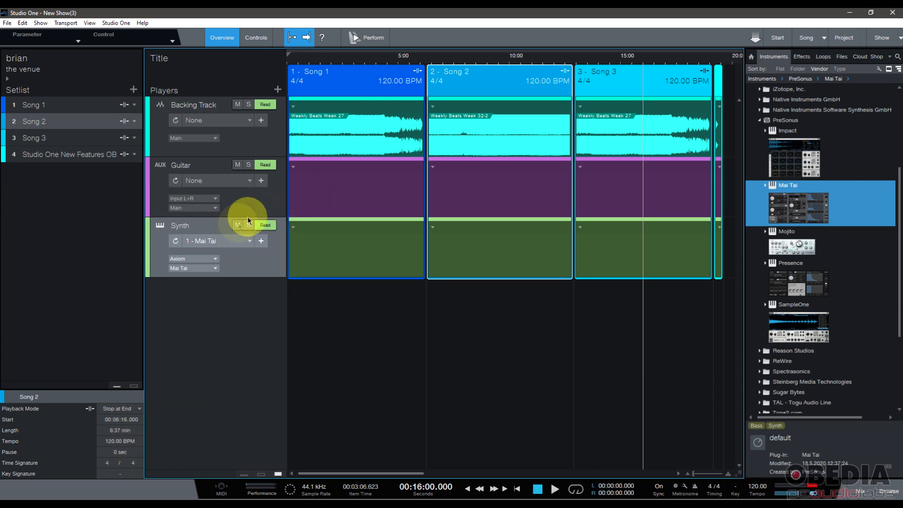
- Look over the Guitar and Backing Track players and the patch choices of the Synth player
click(264, 197)
click(279, 149)
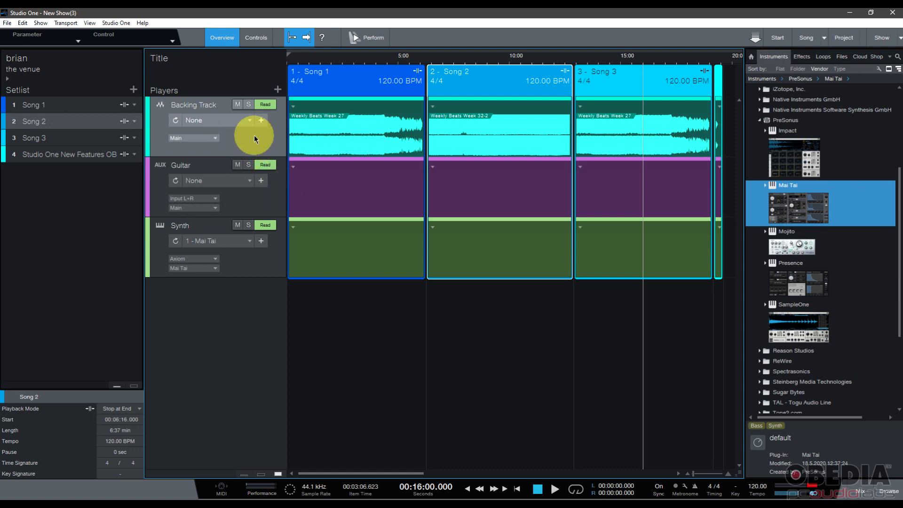
click(256, 265)
click(250, 240)
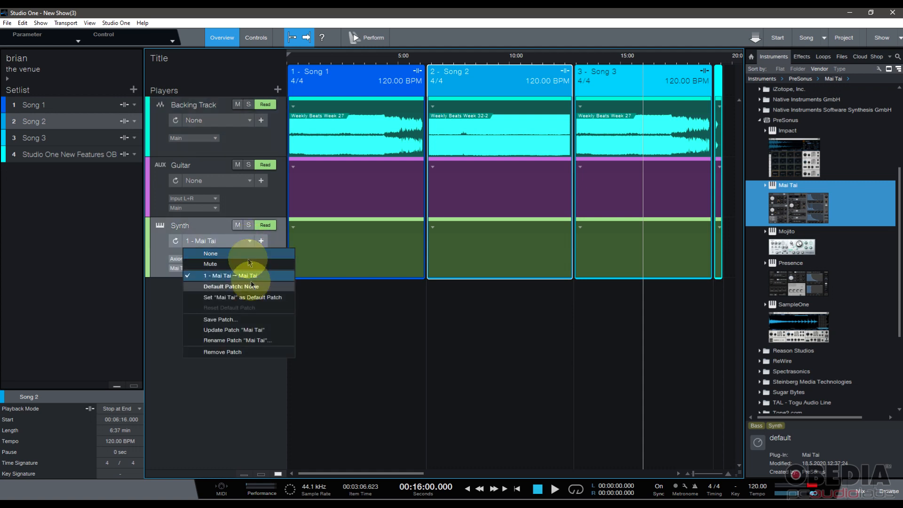
click(239, 400)
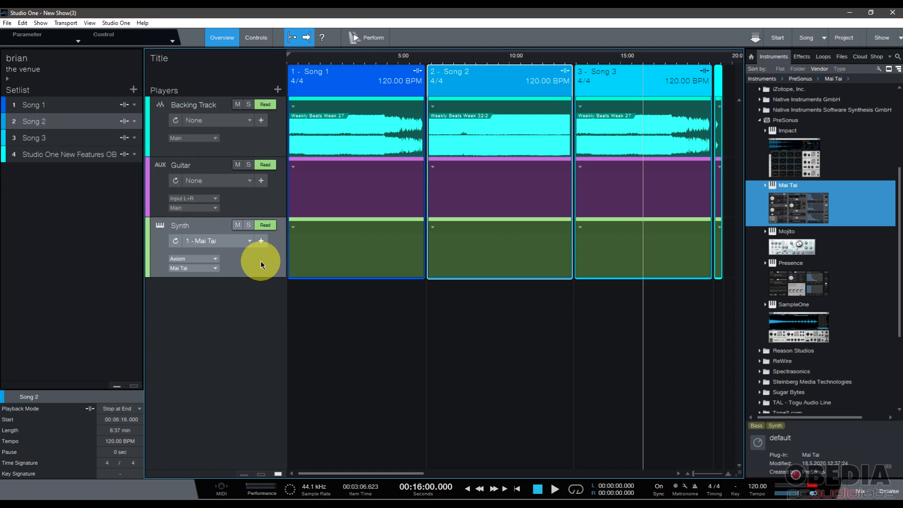
- Save a patch named Default for the Backing Track player
click(257, 141)
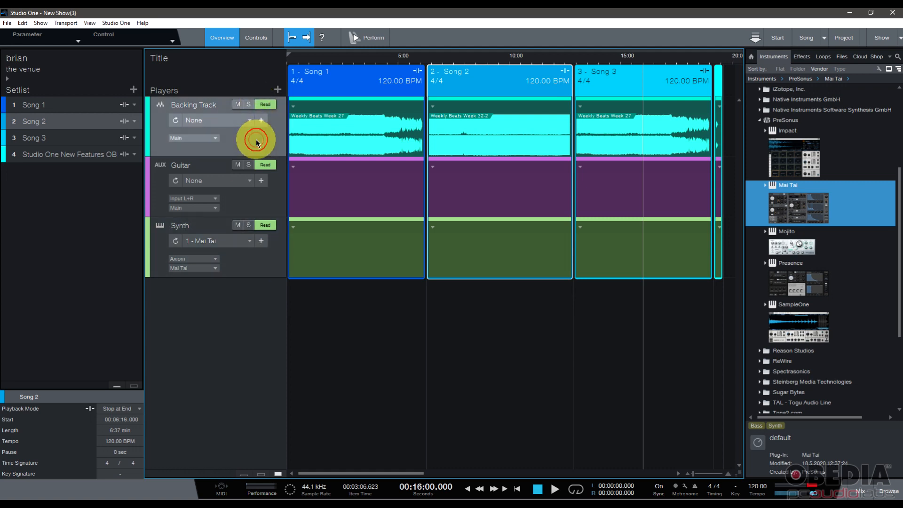
drag(329, 60, 361, 69)
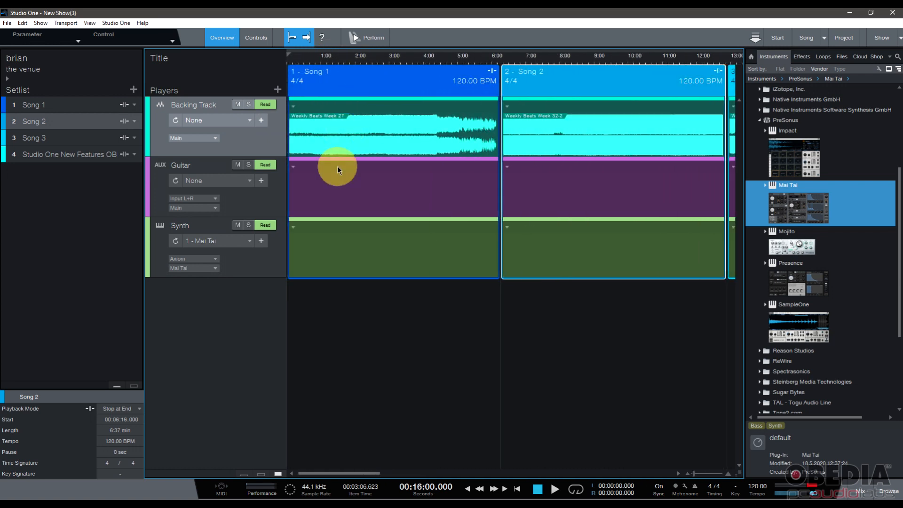
click(256, 150)
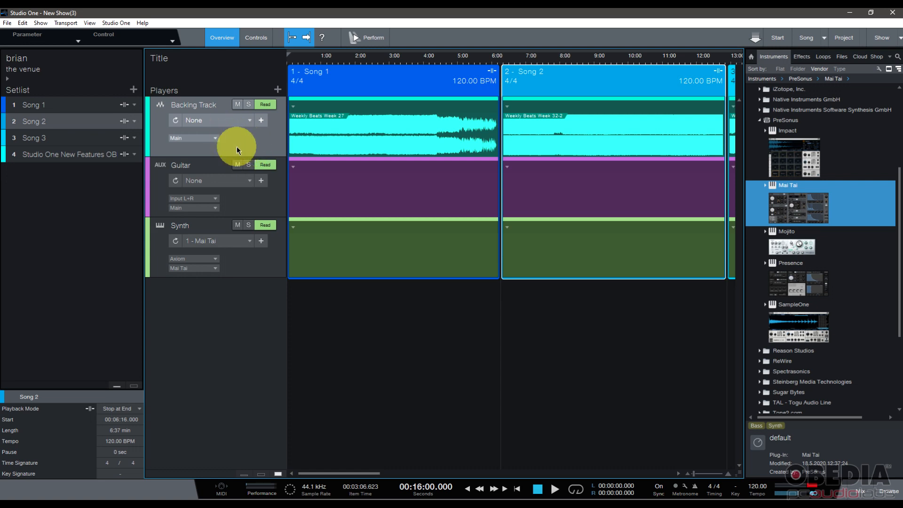
click(261, 120)
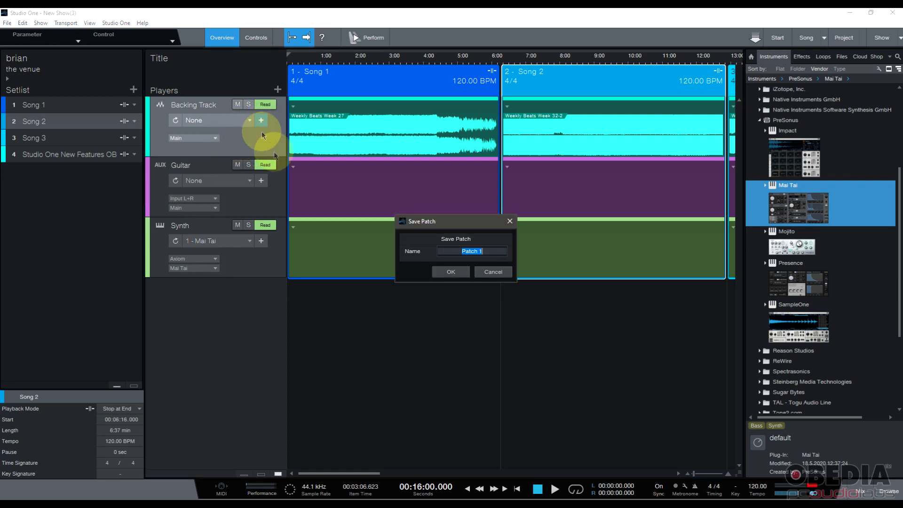
text(Default)
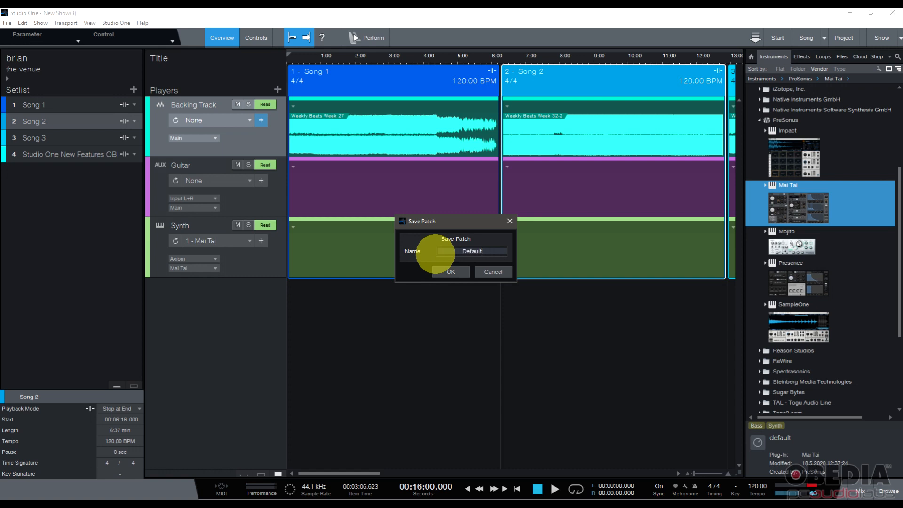
key(Return)
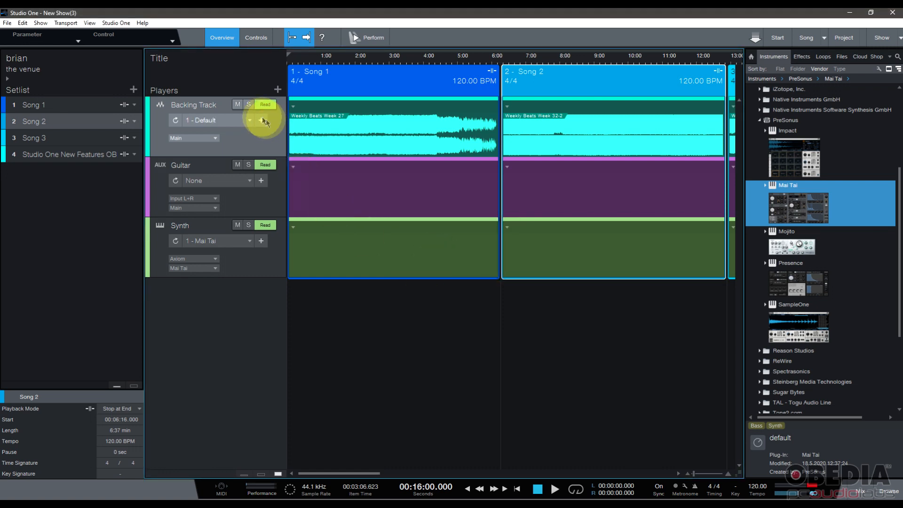
- Check the Backing Track player's patch choices and save a second patch named Scene 1
click(243, 120)
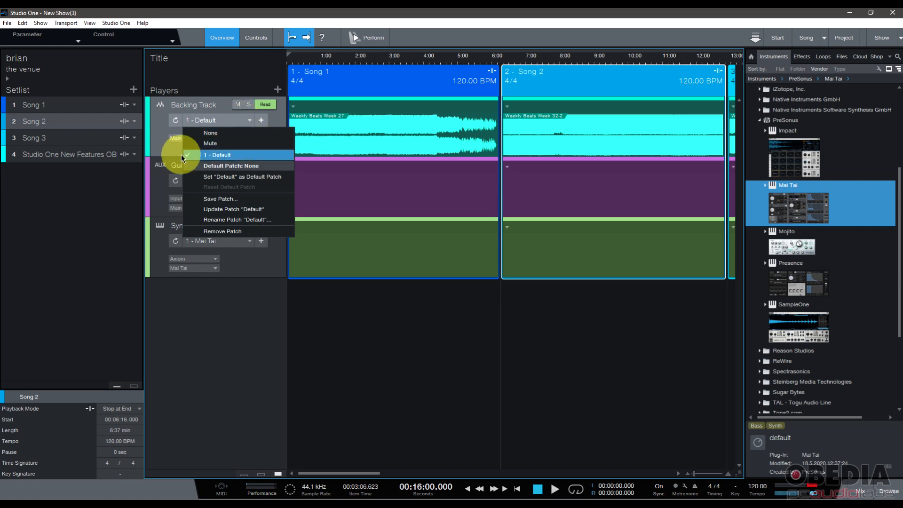
click(167, 150)
click(259, 121)
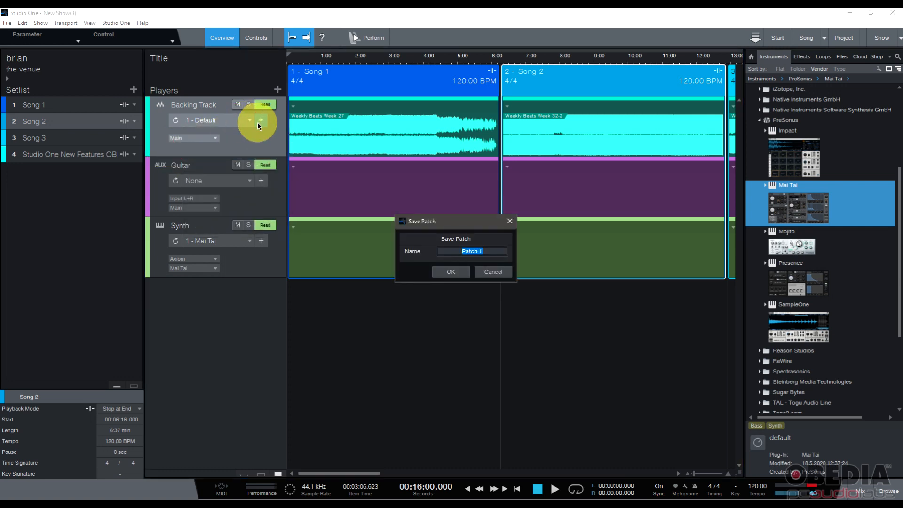
text(Scene 1)
key(Return)
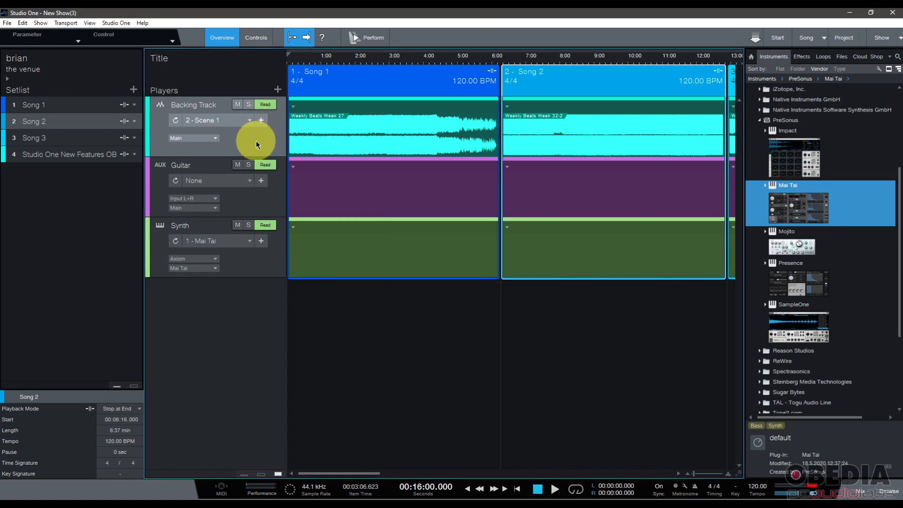
- Show the mixer, recall the Backing Track player's Default patch and switch it back to Scene 1
key(F3)
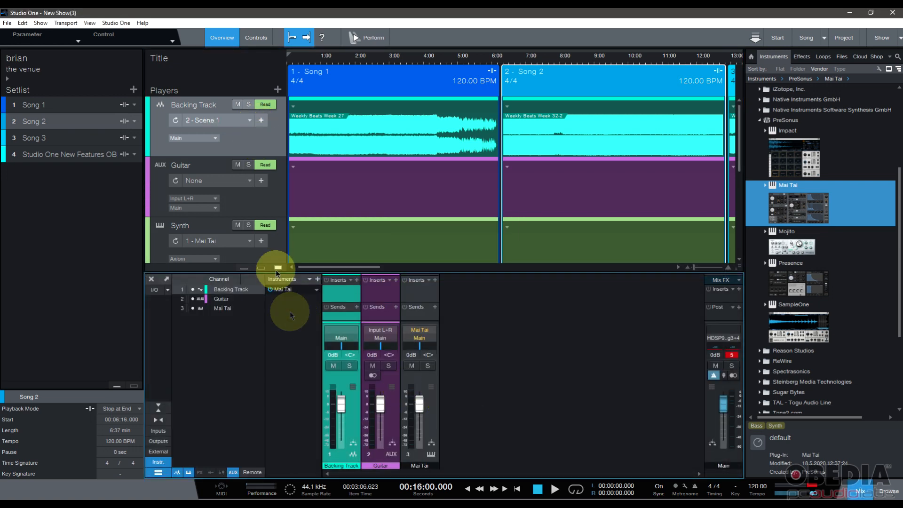
click(249, 121)
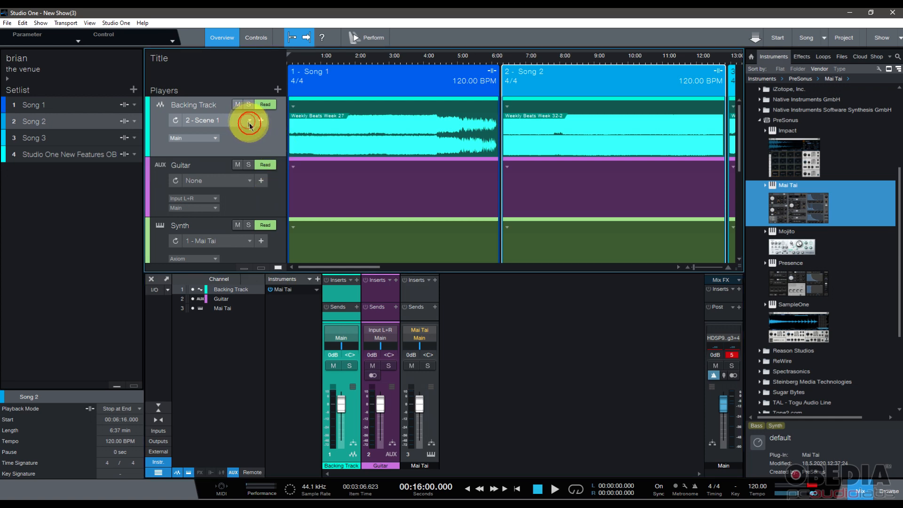
click(250, 121)
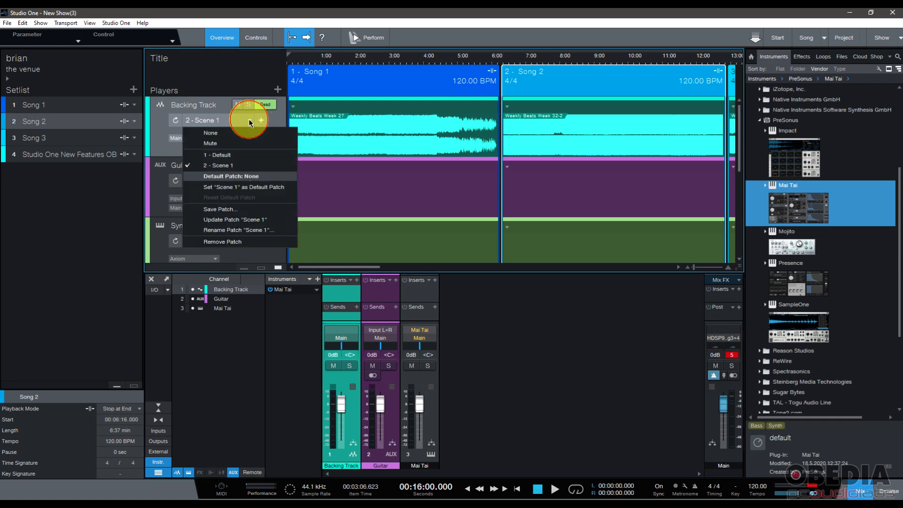
click(239, 156)
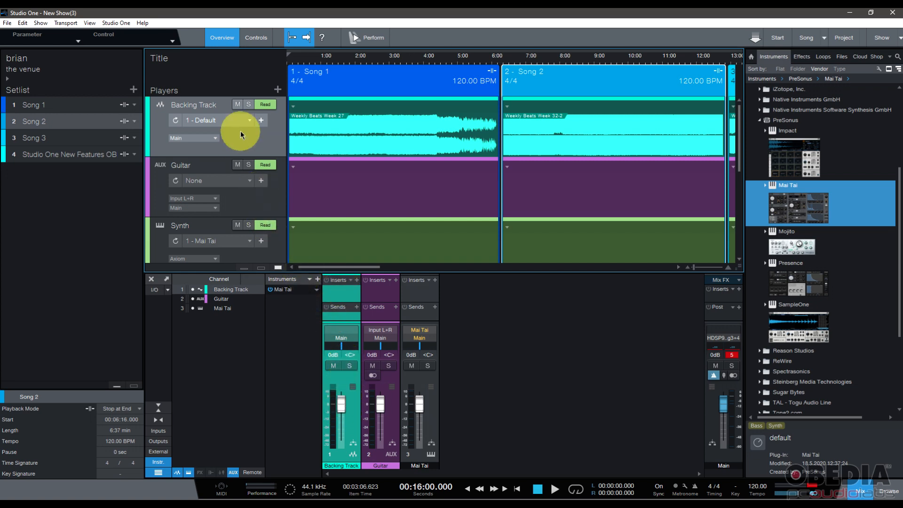
click(250, 119)
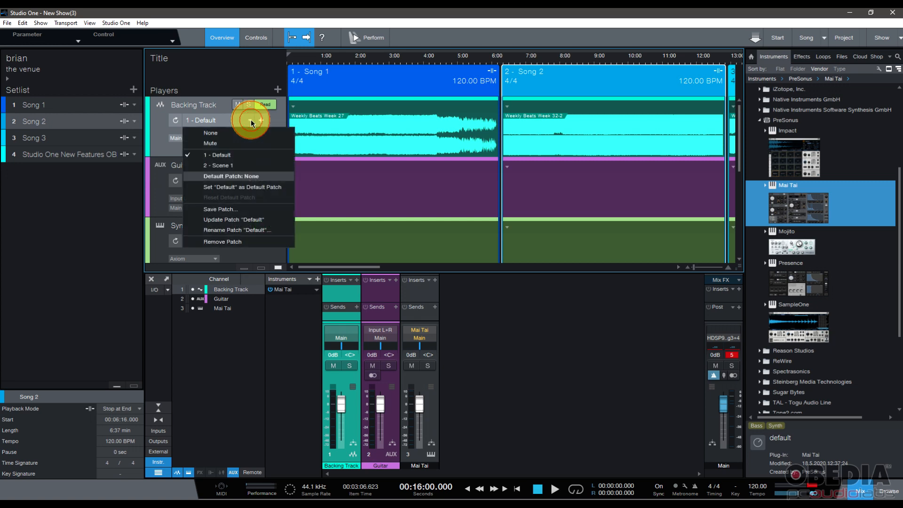
click(246, 165)
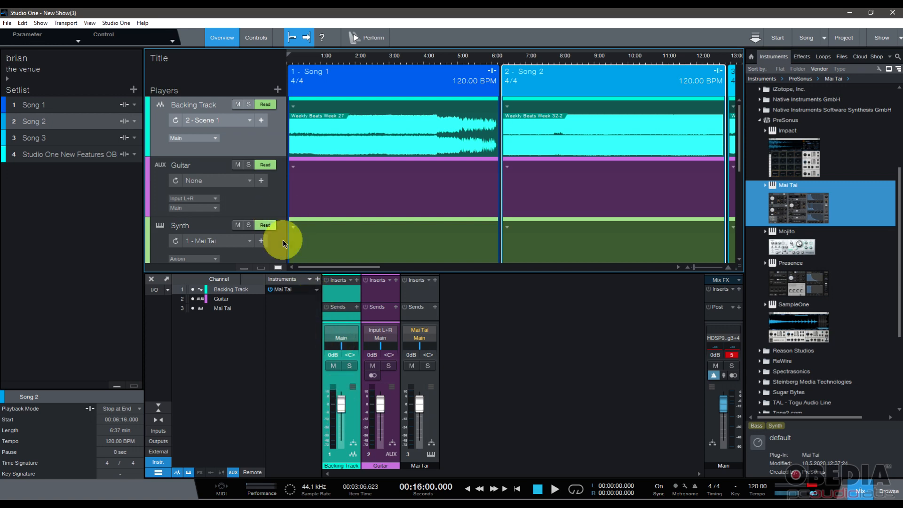
- Lower the Backing Track channel's volume to about -29.3 dB and add a Limiter insert to it
drag(341, 405, 341, 436)
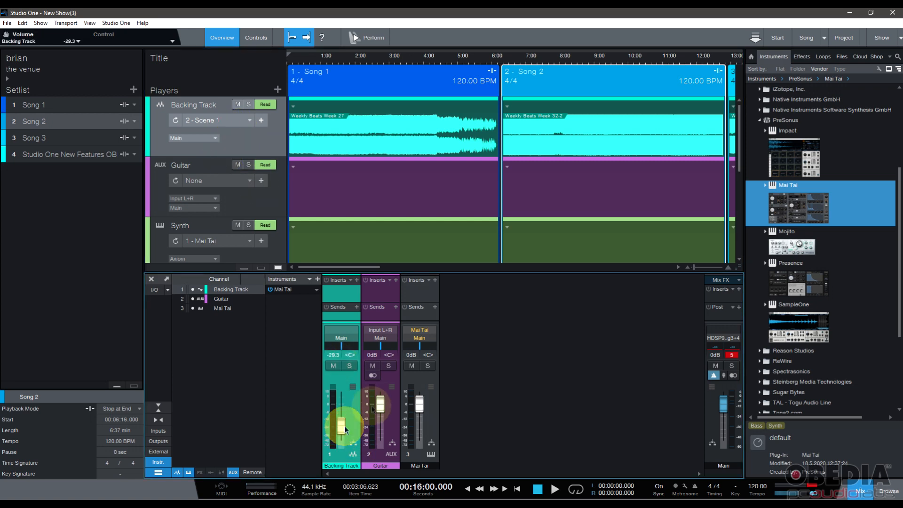
click(357, 281)
scroll(408, 399, down, 2)
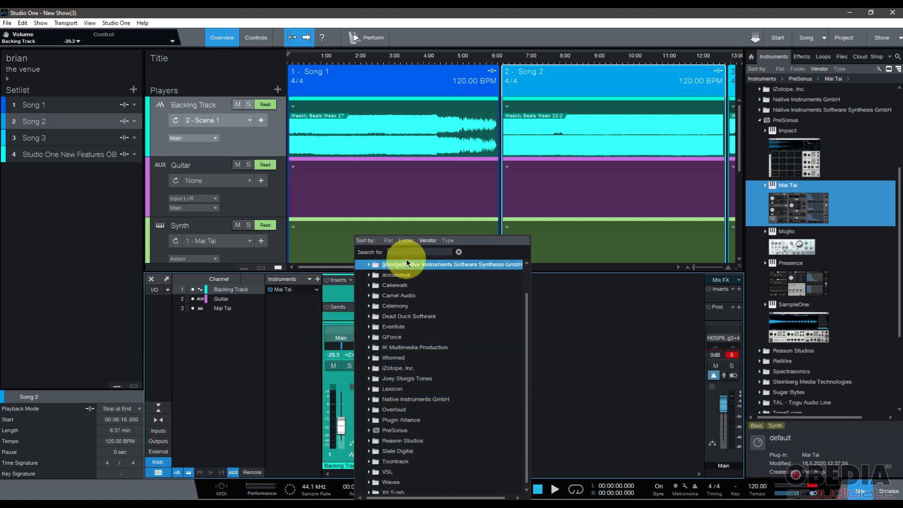
text(limit)
double_click(411, 335)
drag(428, 158, 560, 158)
- Search the effects for echo and delay, and add Beat Delay as the Backing Track channel's second insert
click(351, 280)
click(352, 279)
click(357, 280)
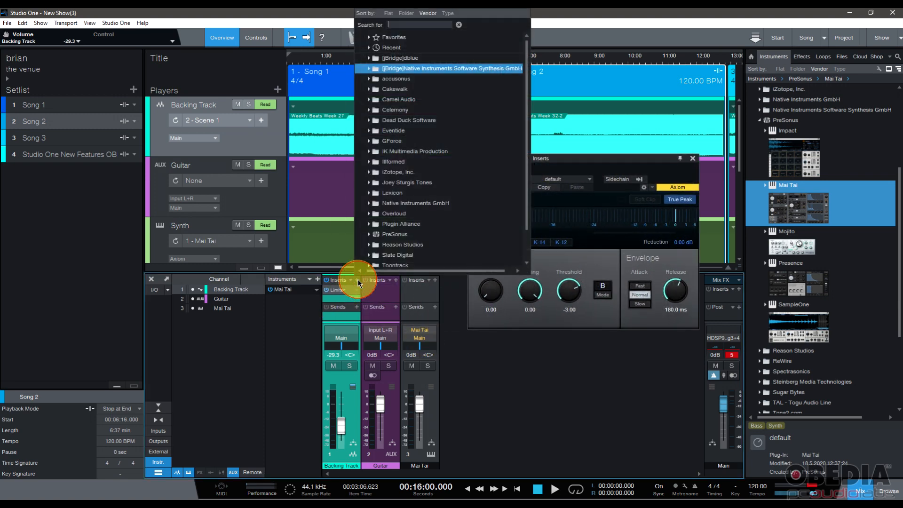
text(echo)
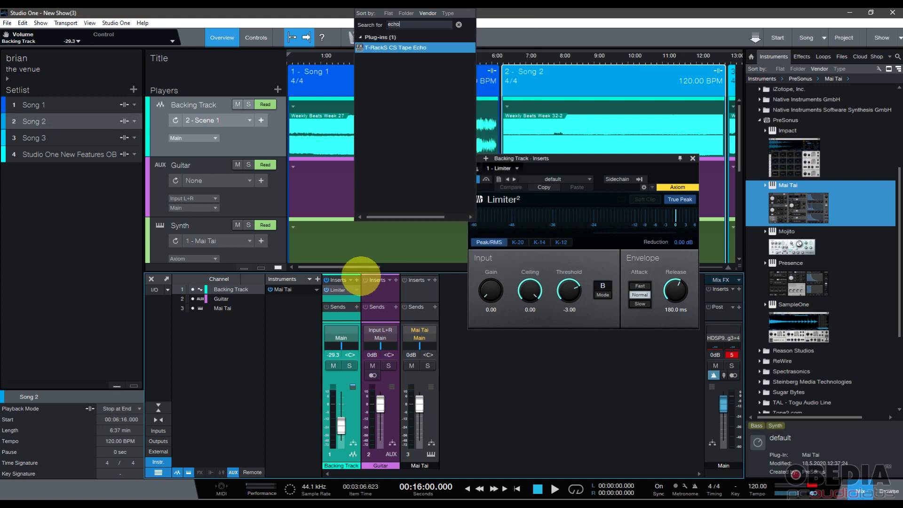
key(BackSpace)
key(BackSpace)
key(BackSpace)
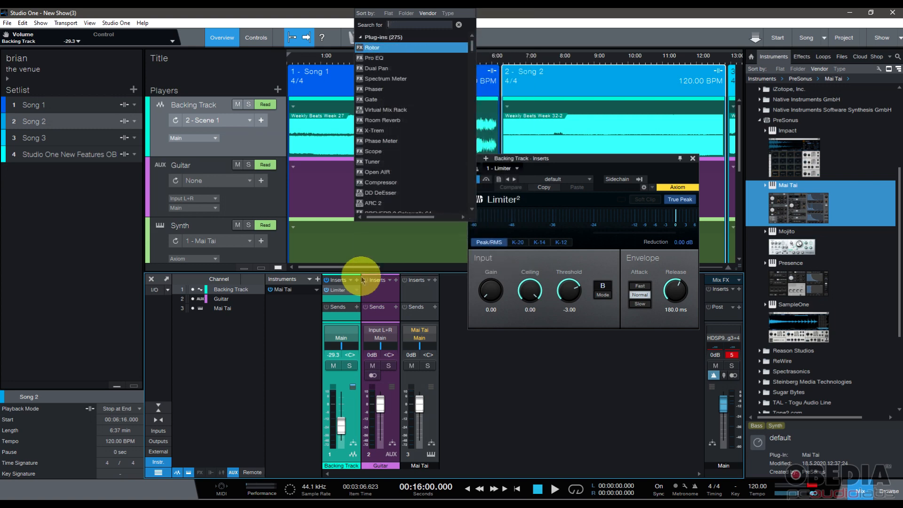
text(delay)
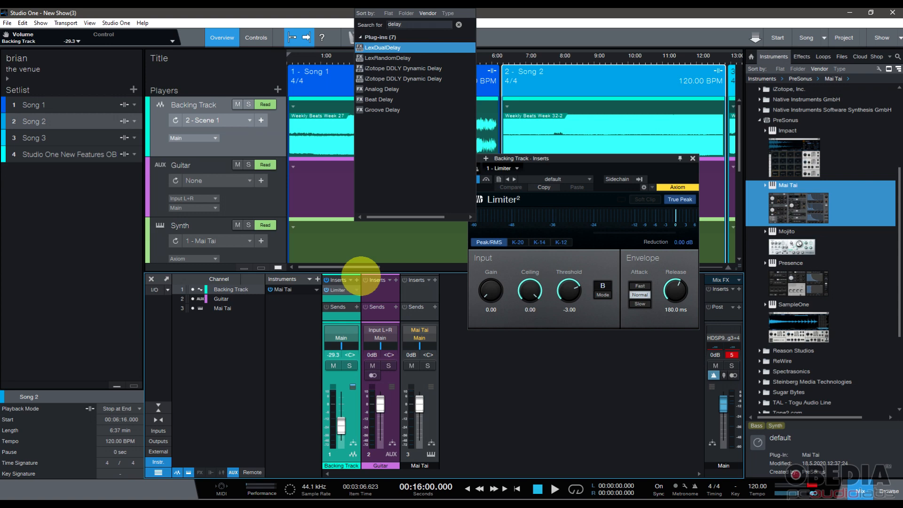
click(394, 100)
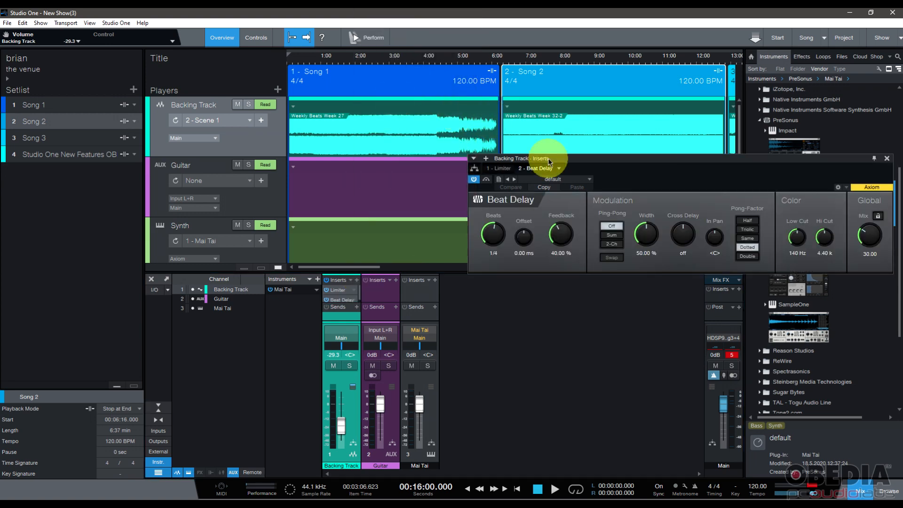
drag(609, 158, 594, 172)
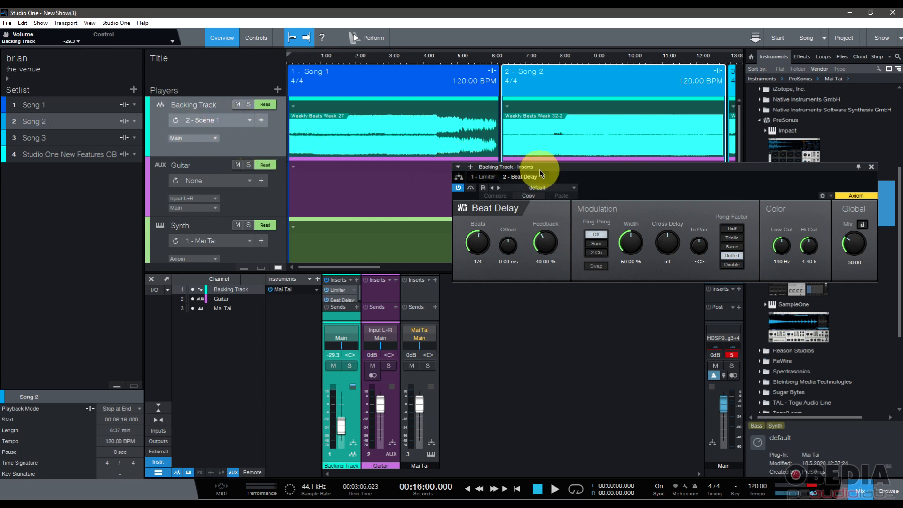
- Update the Backing Track's Scene 1 patch with the current channel settings, and check it by recalling Default and returning to Scene 1
click(176, 121)
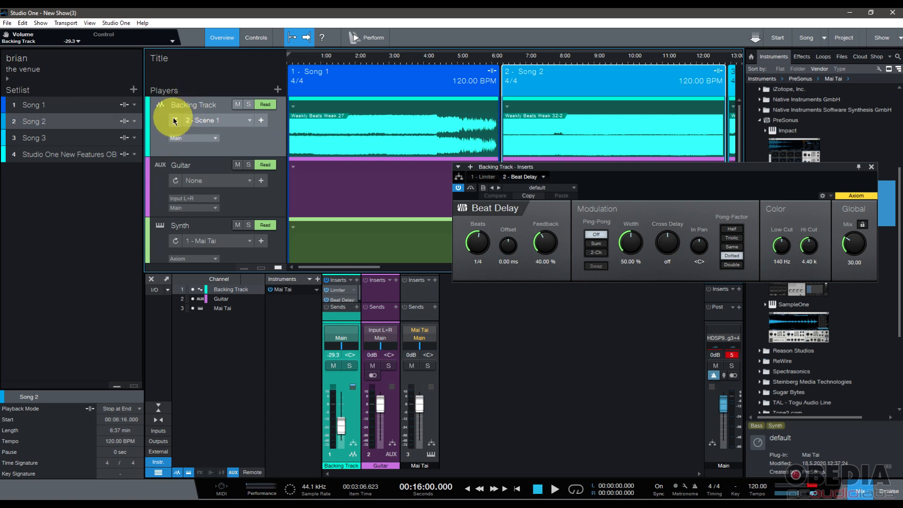
click(226, 122)
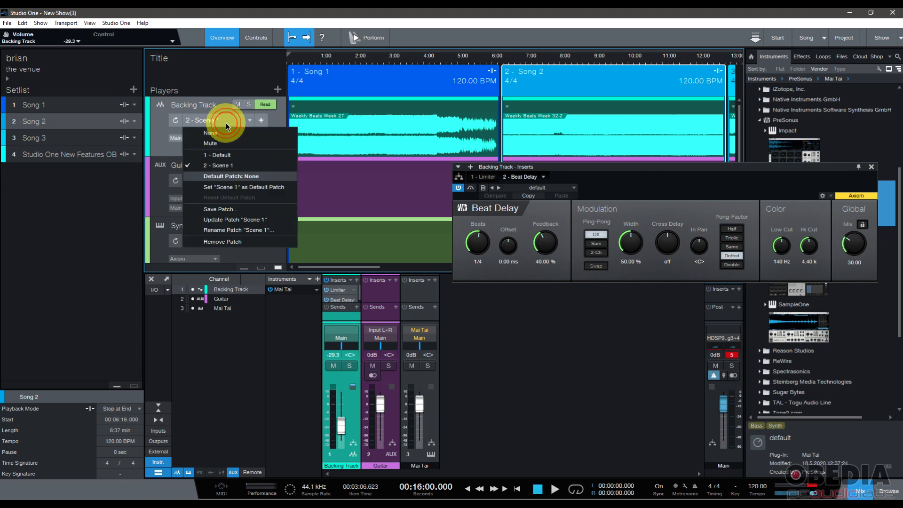
click(224, 154)
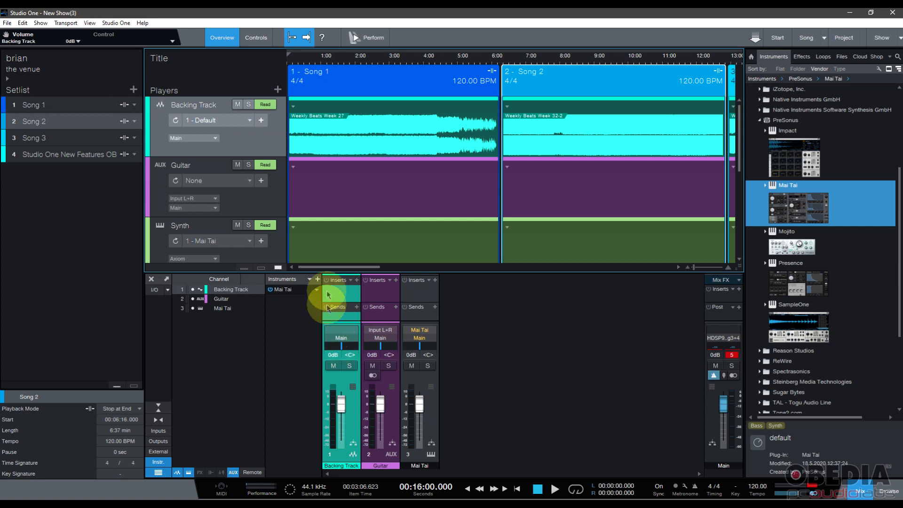
click(248, 120)
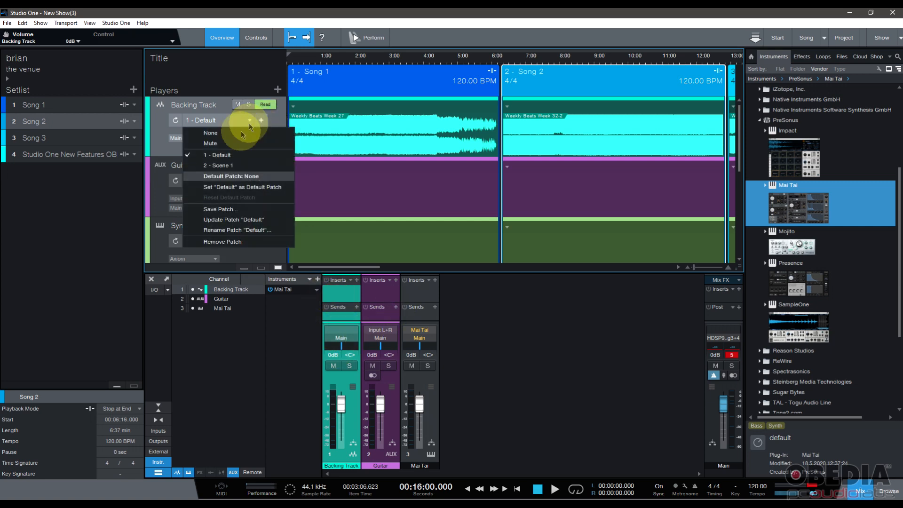
click(243, 170)
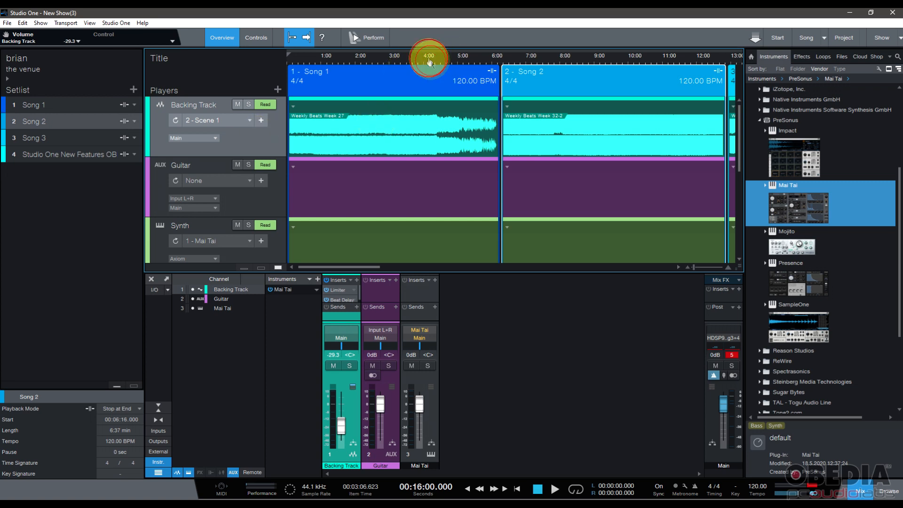
- Try the Mute and Default patches for the Backing Track in Song 1 of the timeline, and assign Scene 1
scroll(431, 62, down, 4)
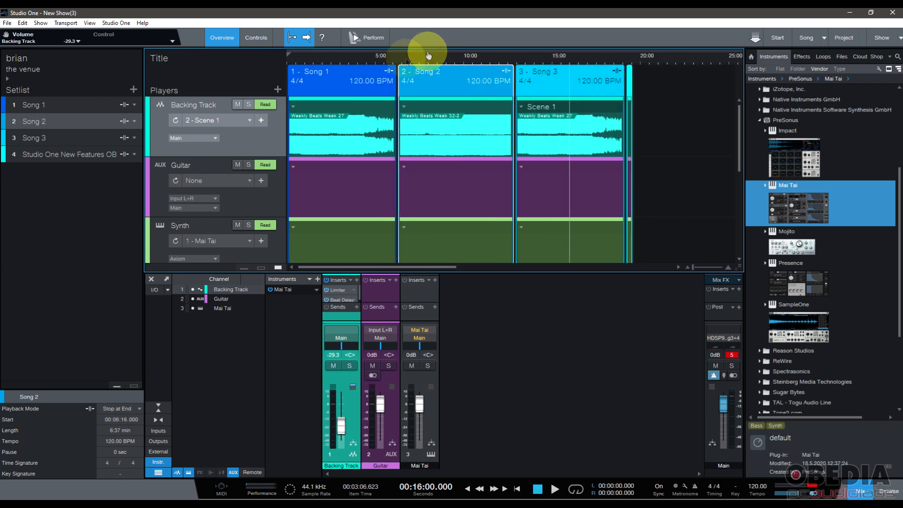
click(296, 107)
click(314, 152)
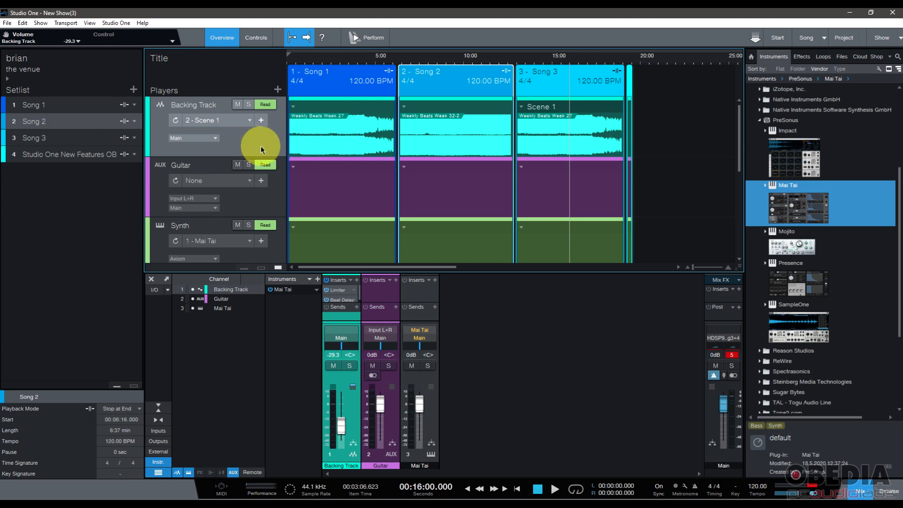
drag(298, 56, 410, 65)
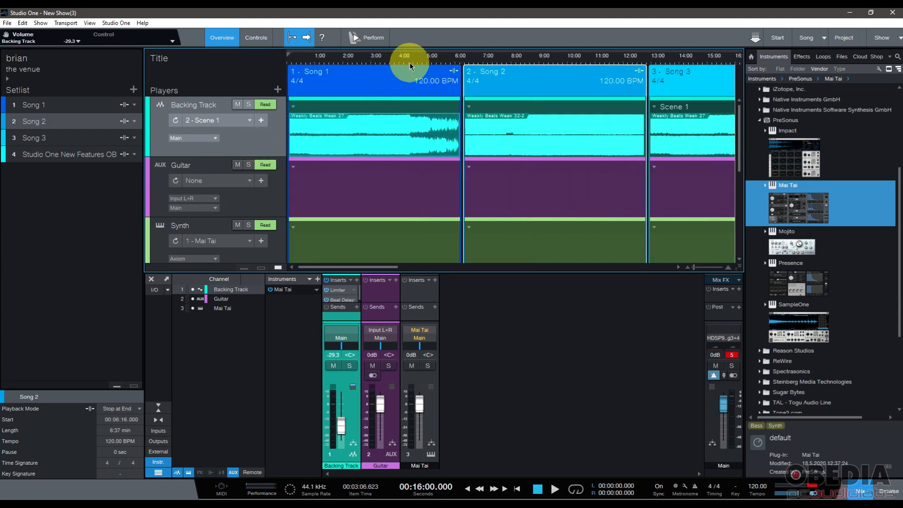
click(293, 107)
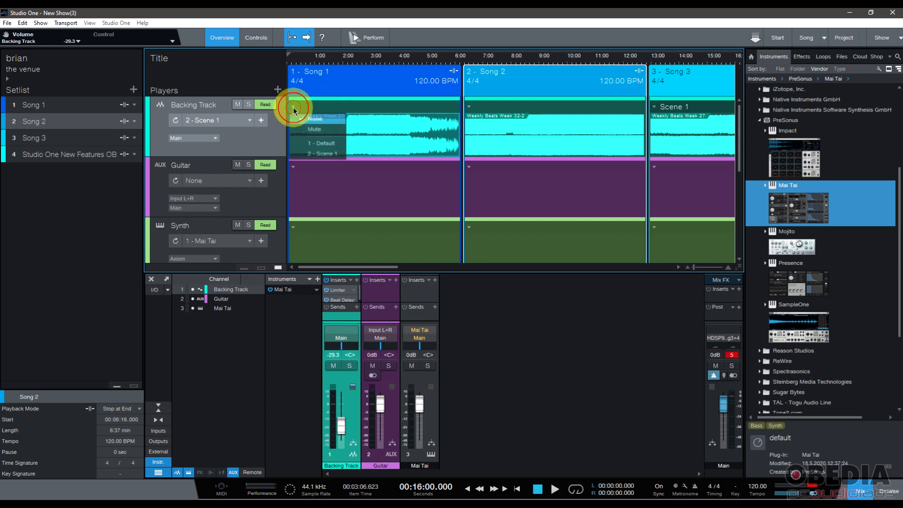
click(313, 129)
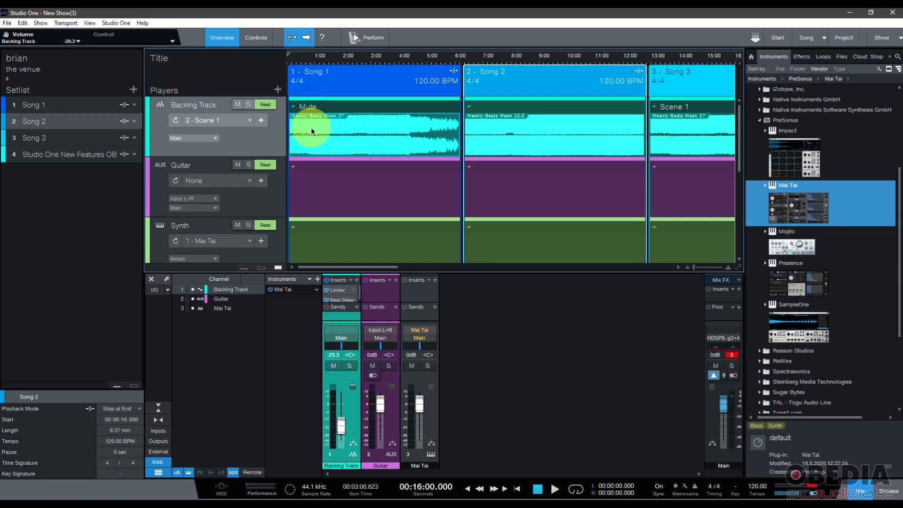
click(292, 107)
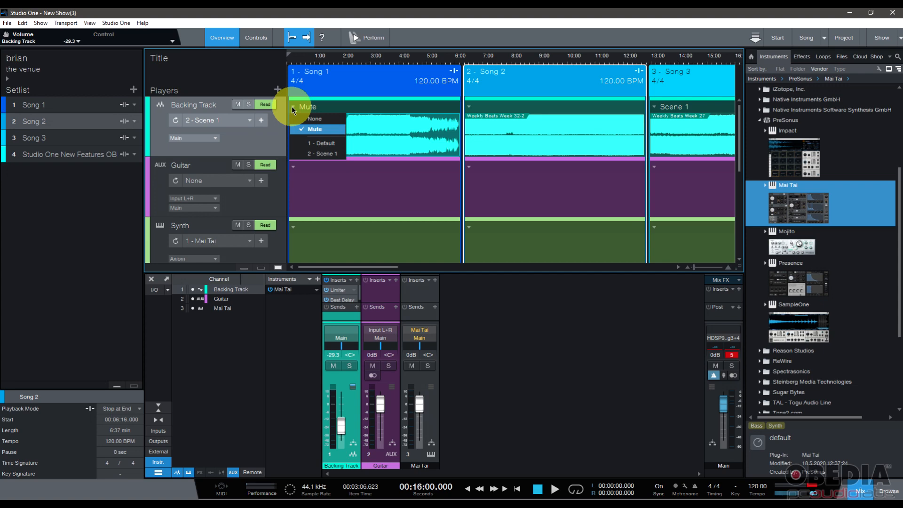
click(317, 143)
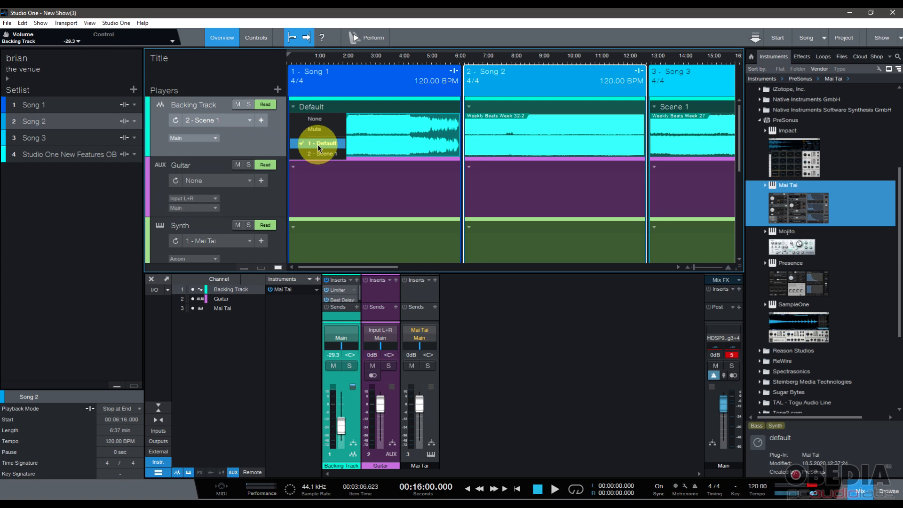
click(295, 108)
click(311, 151)
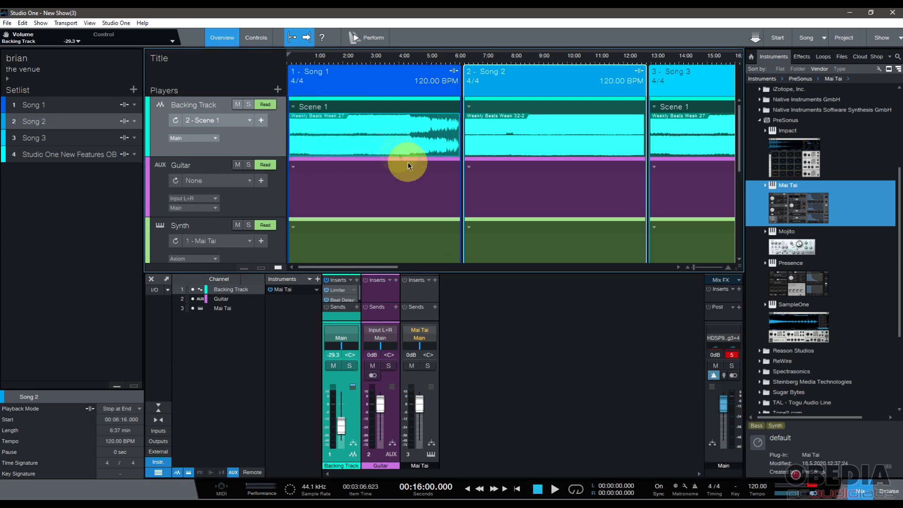
- Select the Synth player and open its Mai Tai instrument editor, placed clear of the player list
click(375, 41)
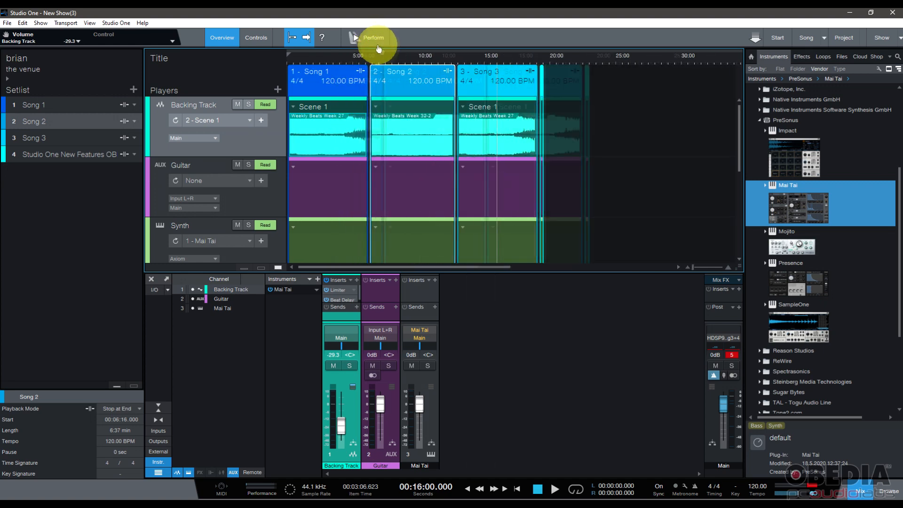
drag(312, 52, 346, 69)
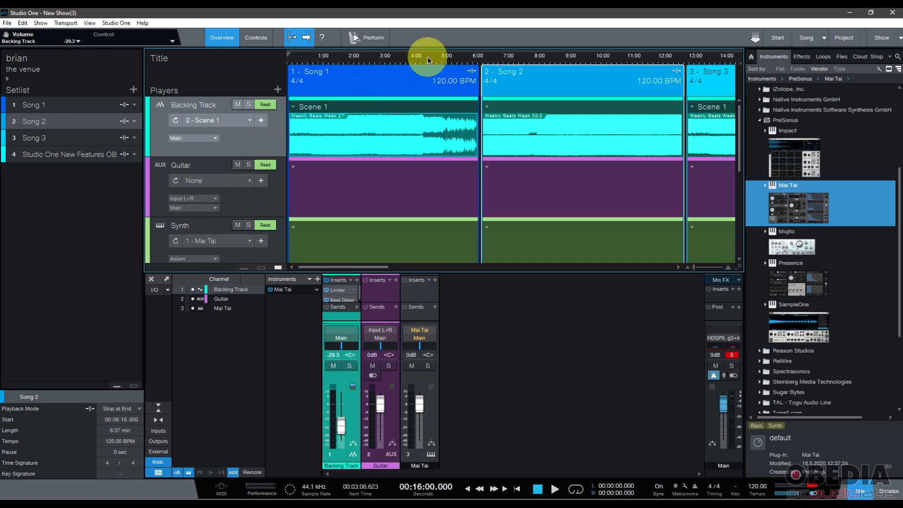
scroll(320, 167, down, 1)
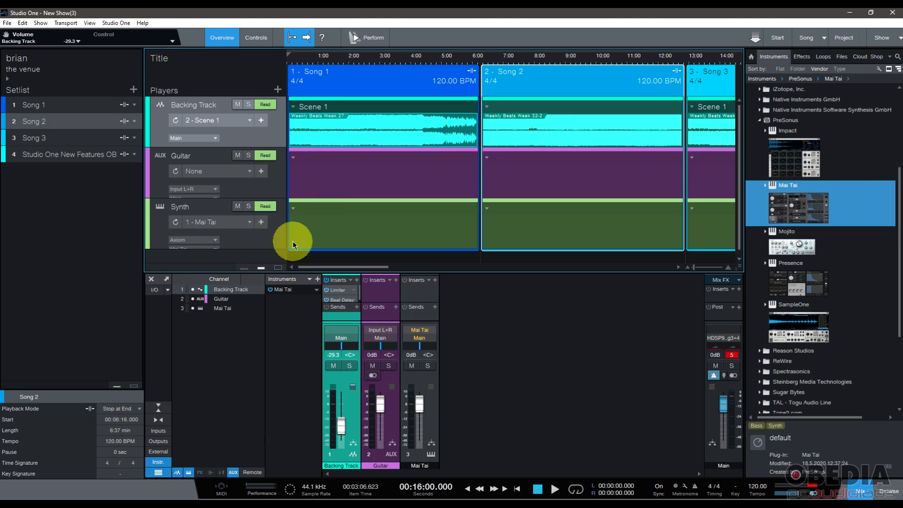
click(247, 241)
scroll(248, 243, down, 1)
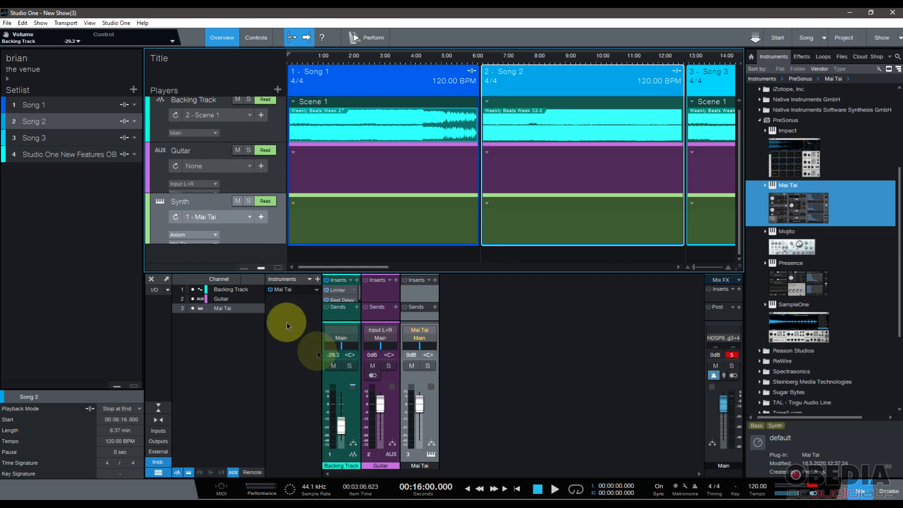
click(431, 454)
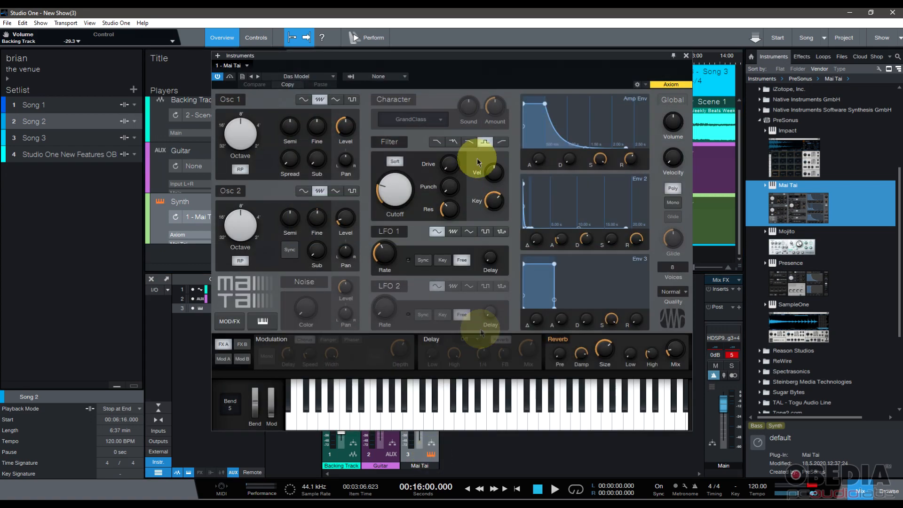
drag(445, 69, 585, 72)
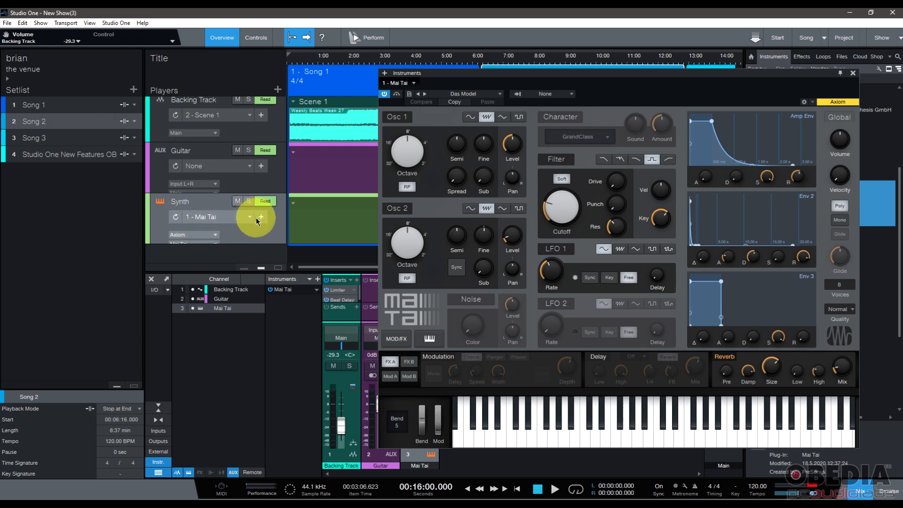
- Load the default preset in the Synth player's Mai Tai instrument
click(490, 96)
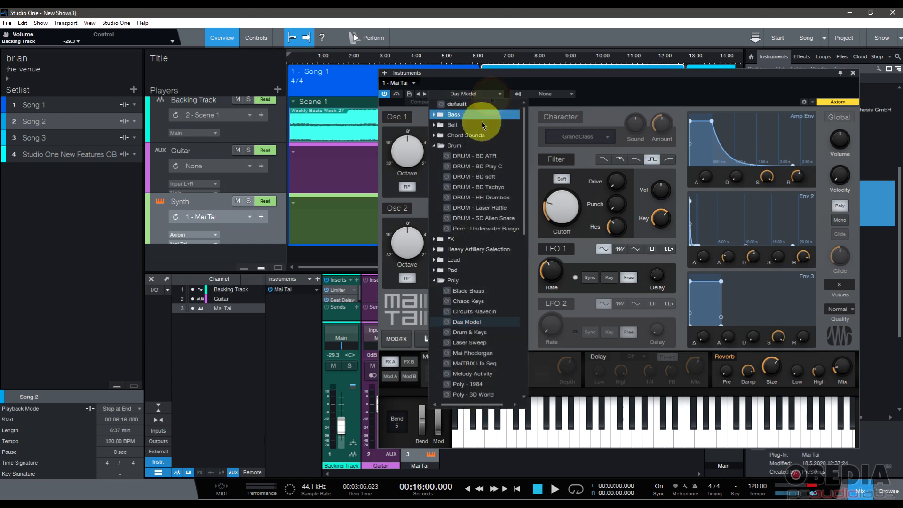
click(473, 104)
click(629, 97)
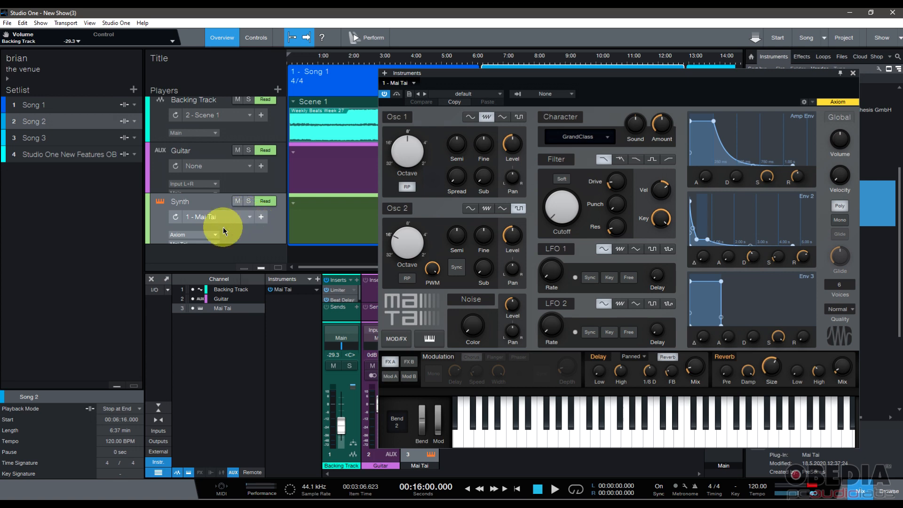
- Save the Synth player's current Mai Tai settings as a patch named "Song 1 Patch"
click(196, 217)
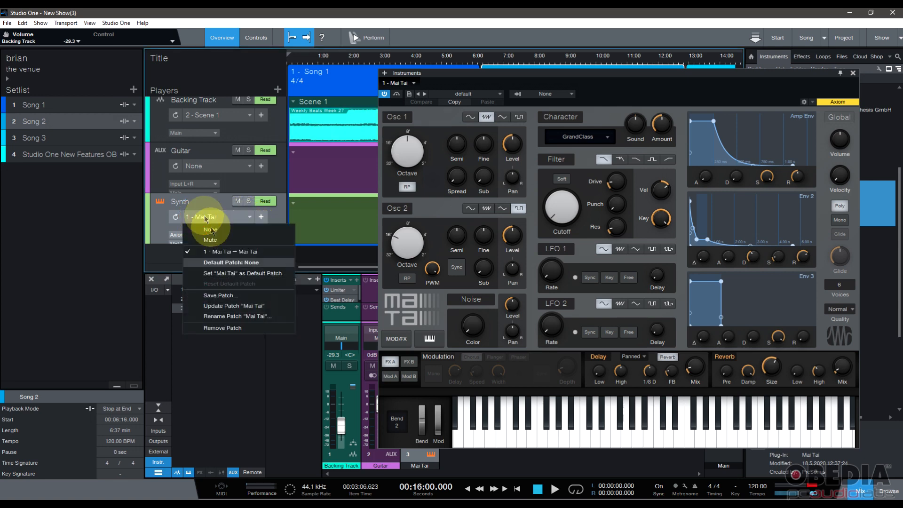
click(231, 253)
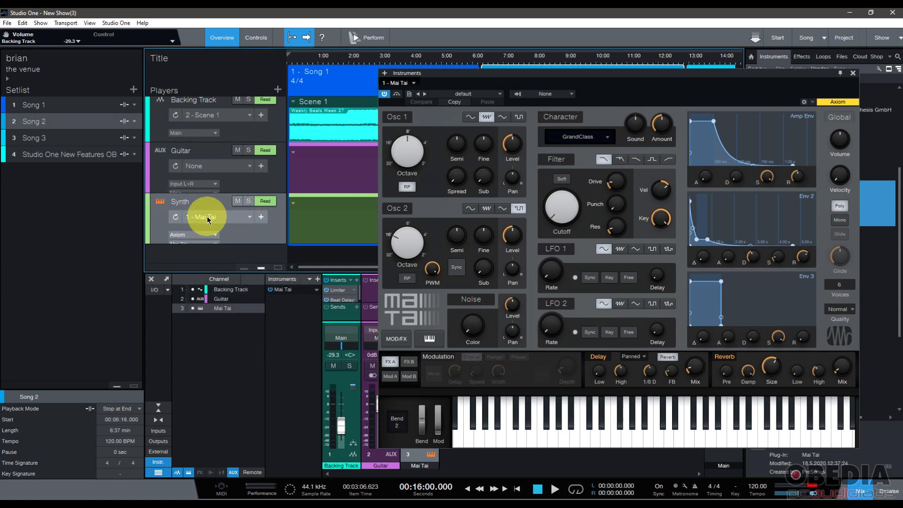
click(260, 217)
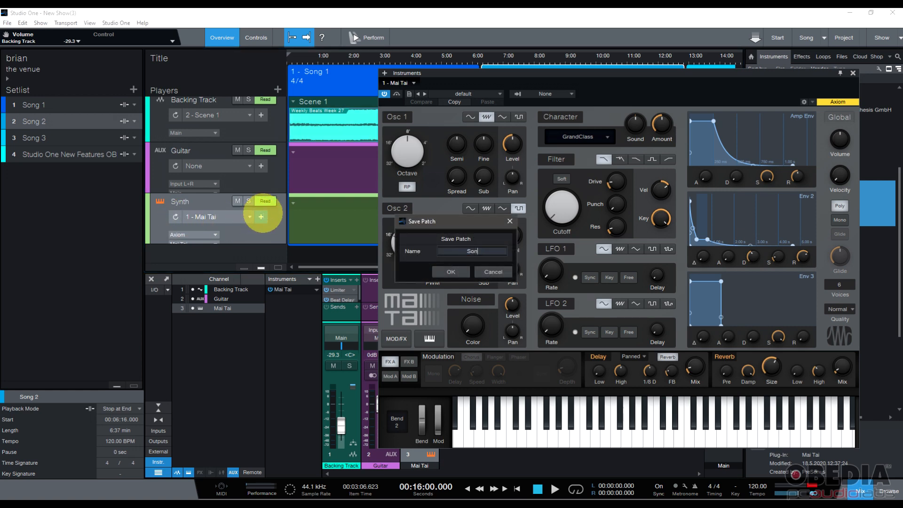
text(Song 1 Patch)
key(Return)
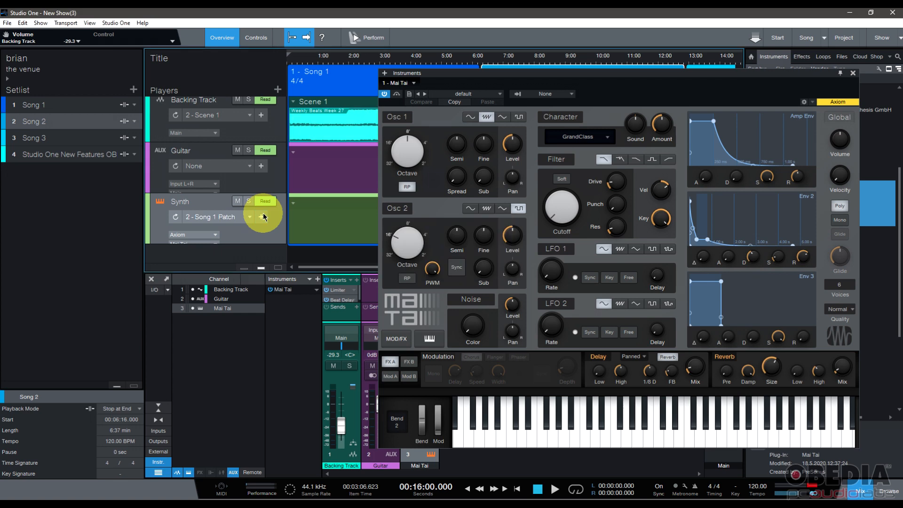
- Save two more patches for the Synth player, named "Song 2 Patch" and "Song 3 Patch"
click(261, 217)
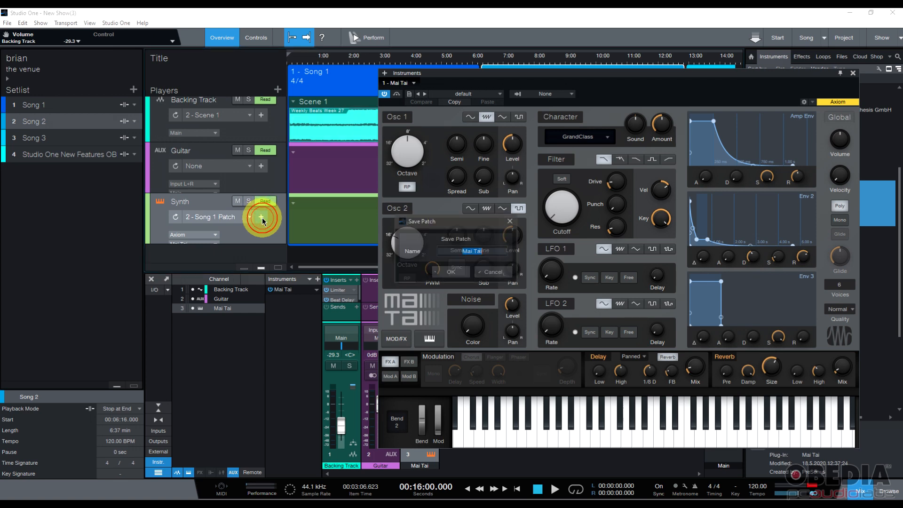
text(Song 2 Patch)
key(Return)
click(261, 218)
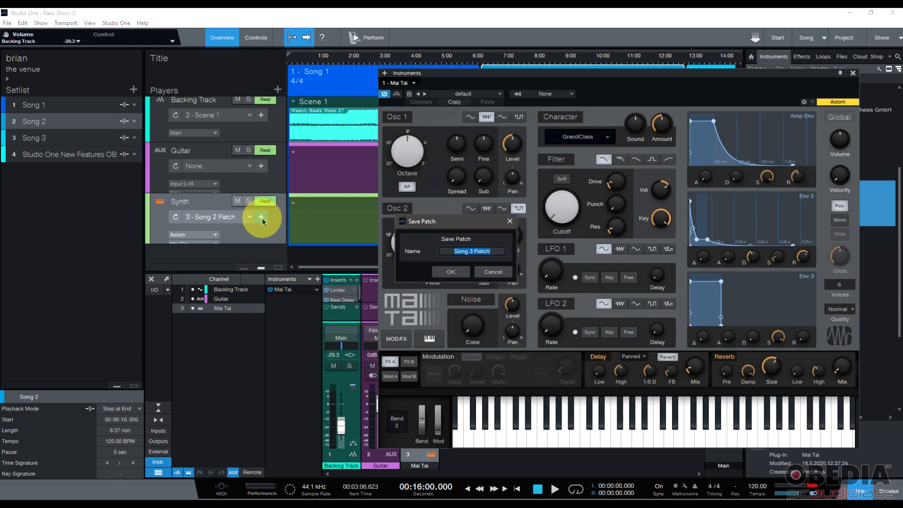
key(Return)
- Recall the Synth's Song 1 Patch, load the Das Model preset from Poly in Mai Tai, and audition it
click(239, 215)
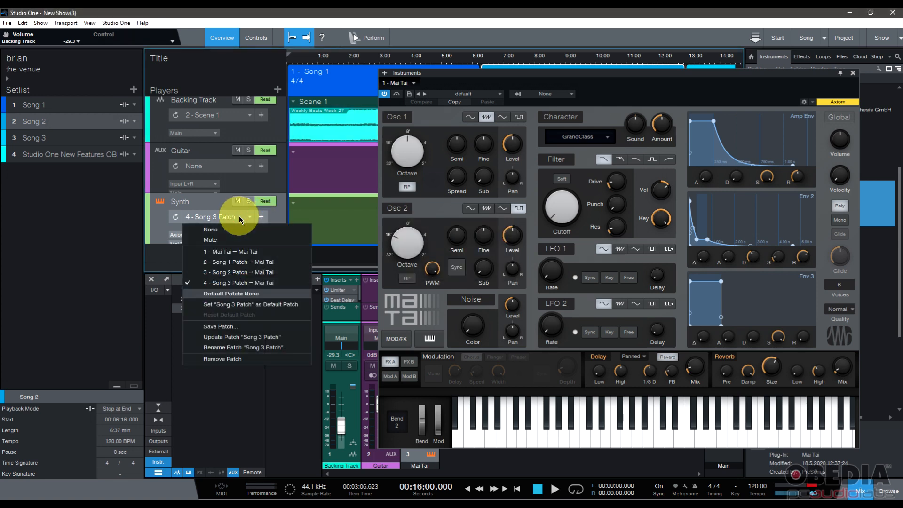
click(250, 262)
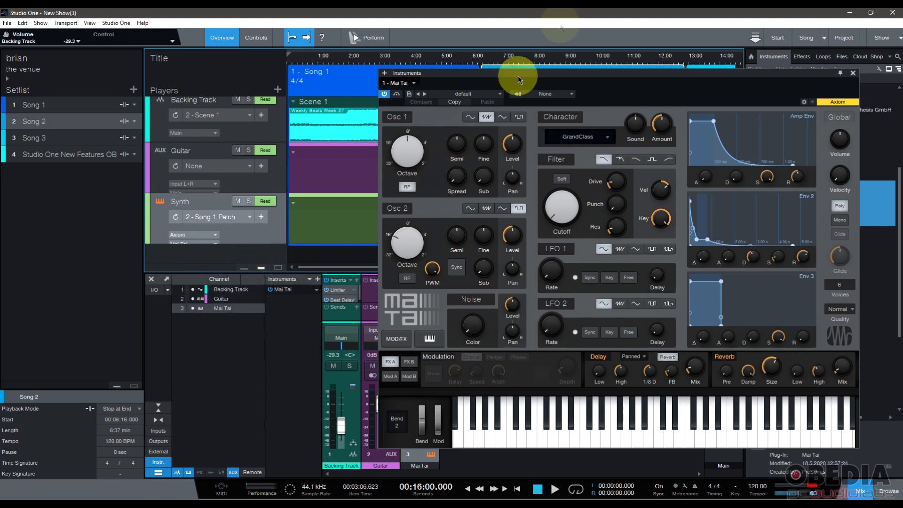
click(478, 93)
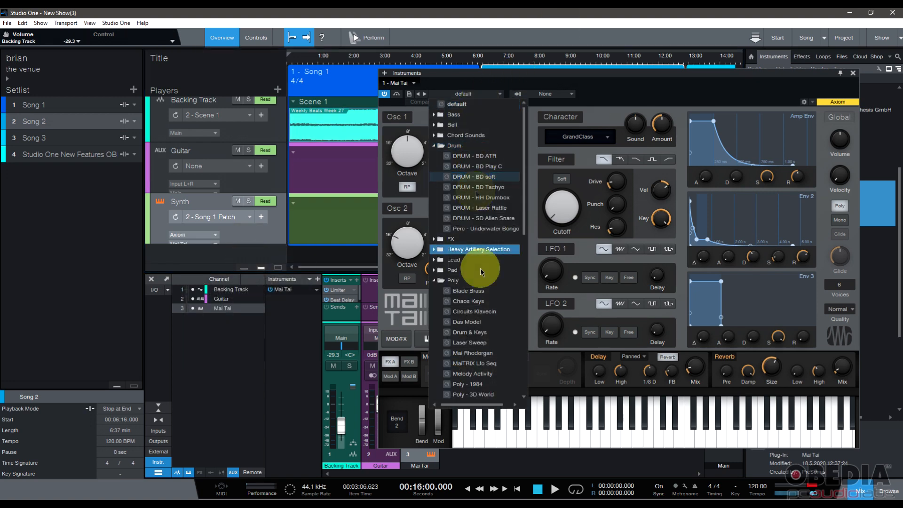
click(486, 323)
click(640, 440)
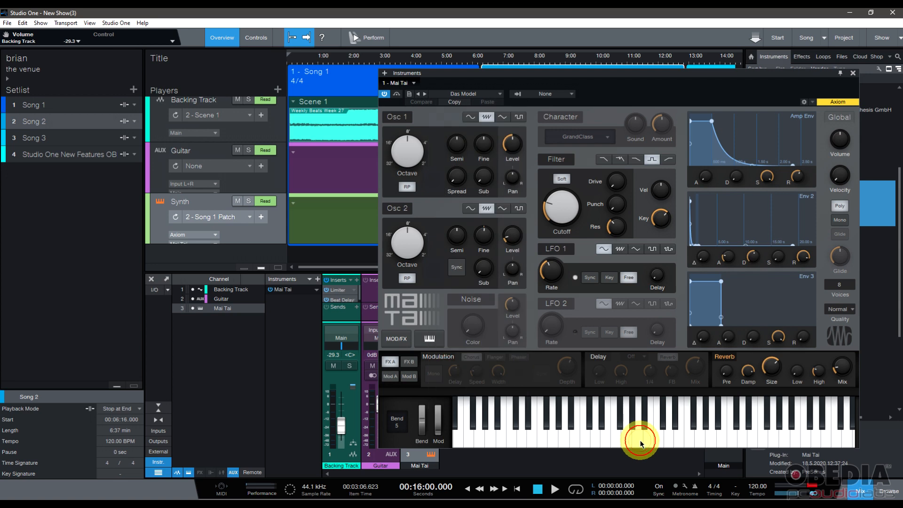
click(186, 214)
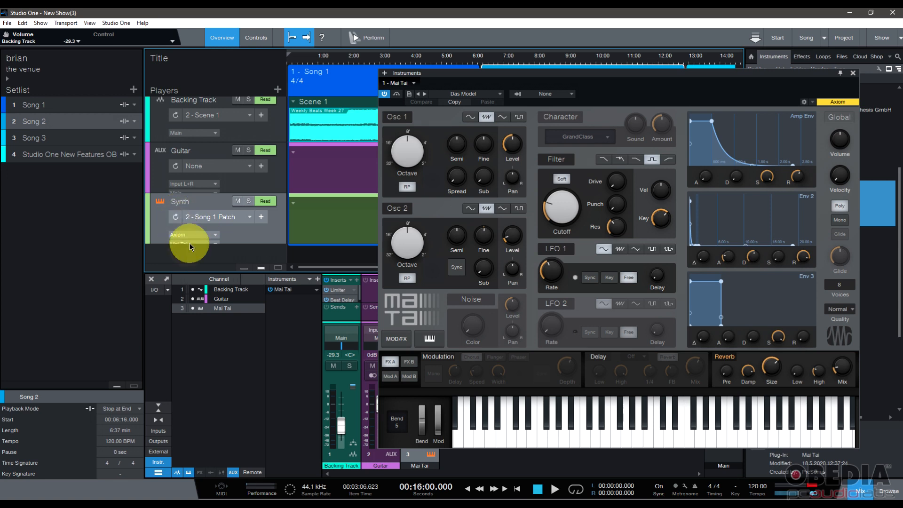
- Recall the Synth's Song 2 Patch, load the Melody Activity preset in Mai Tai, and audition a few notes
click(243, 216)
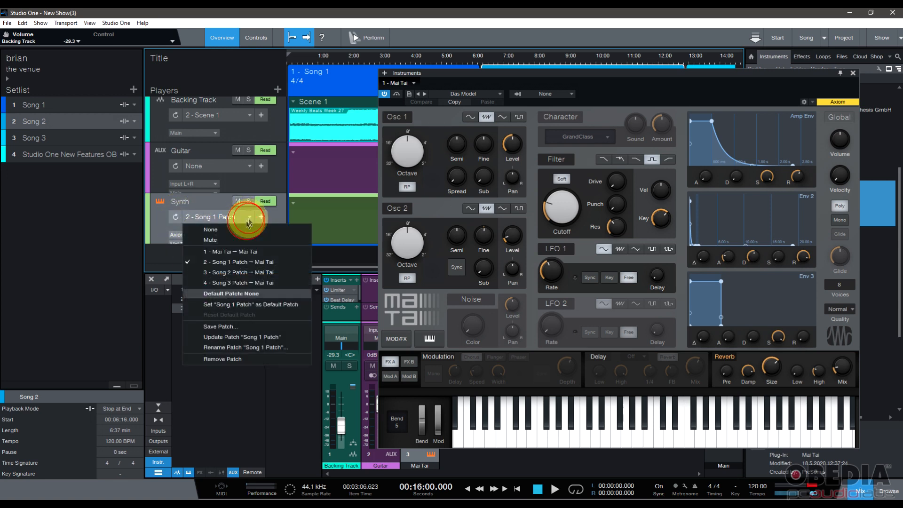
click(247, 273)
click(456, 95)
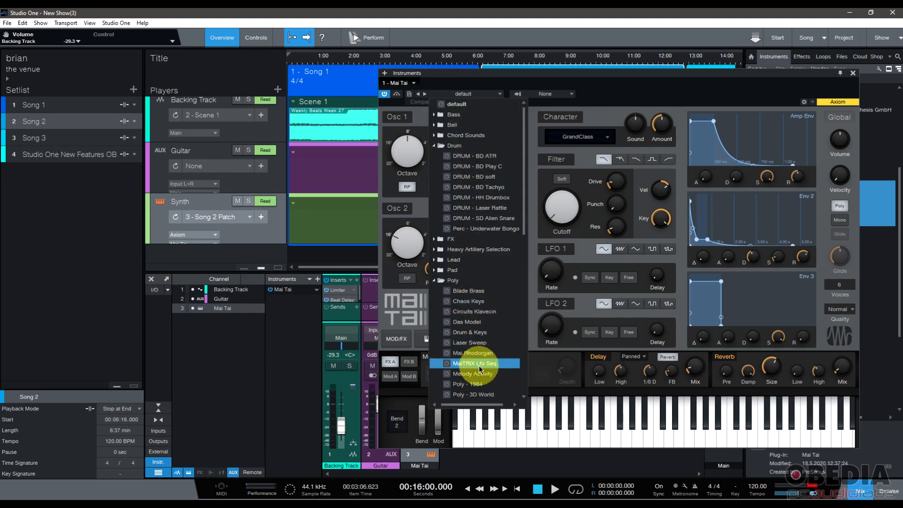
click(472, 373)
click(627, 420)
drag(672, 439, 754, 436)
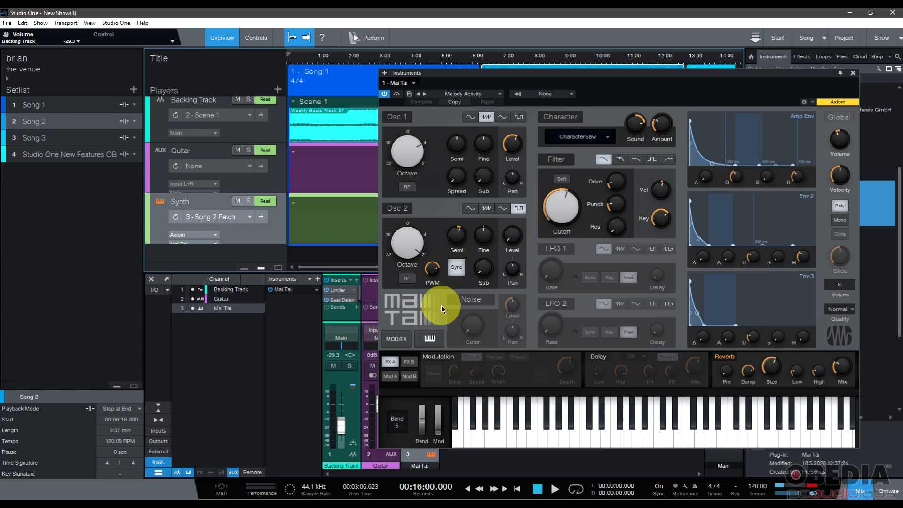
- Recall the Synth's Song 3 Patch, load the Blade Brass preset in Mai Tai, and audition a few notes
click(235, 217)
click(235, 282)
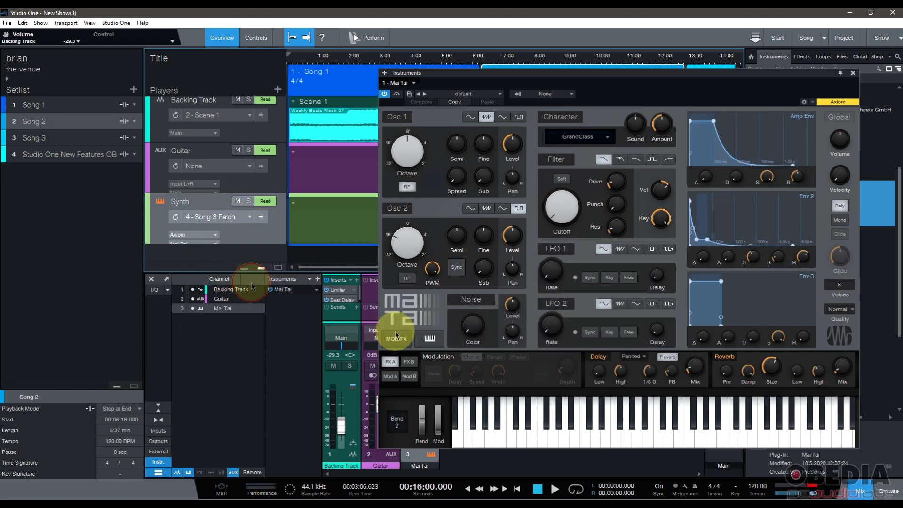
click(483, 94)
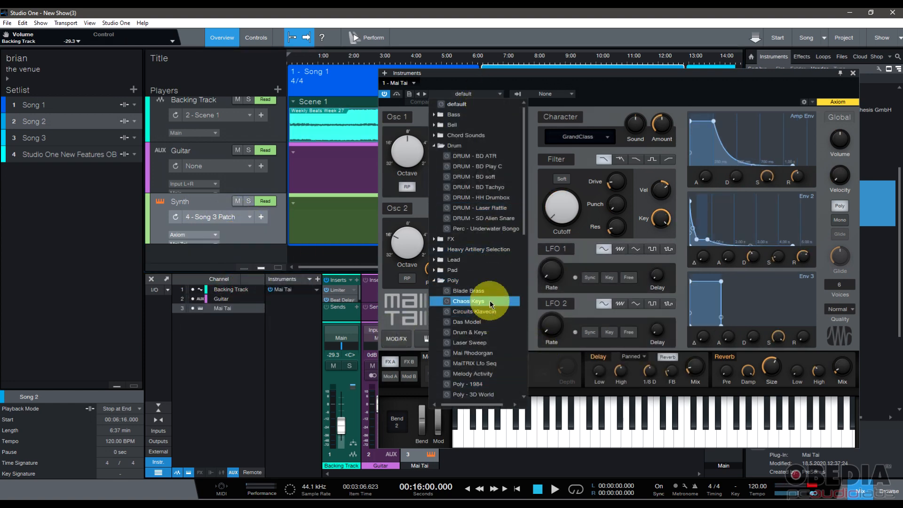
click(497, 291)
click(610, 436)
drag(611, 437, 778, 435)
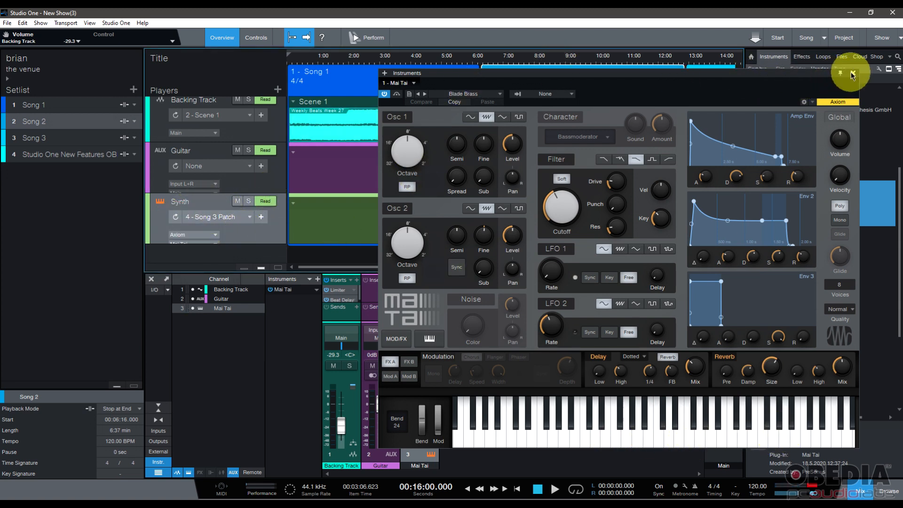
- Recall the Synth's Song 1, Song 2 and Song 3 patches in turn to check their presets, and close the Mai Tai editor
click(184, 214)
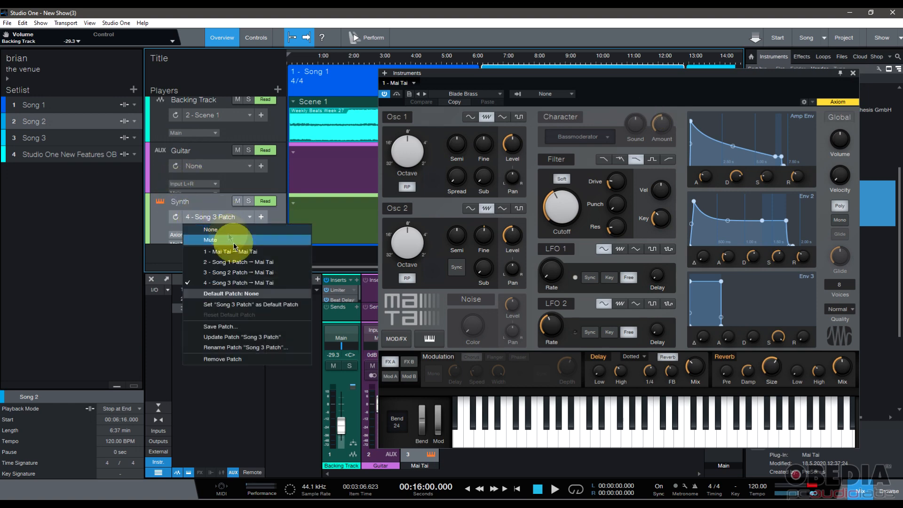
click(239, 262)
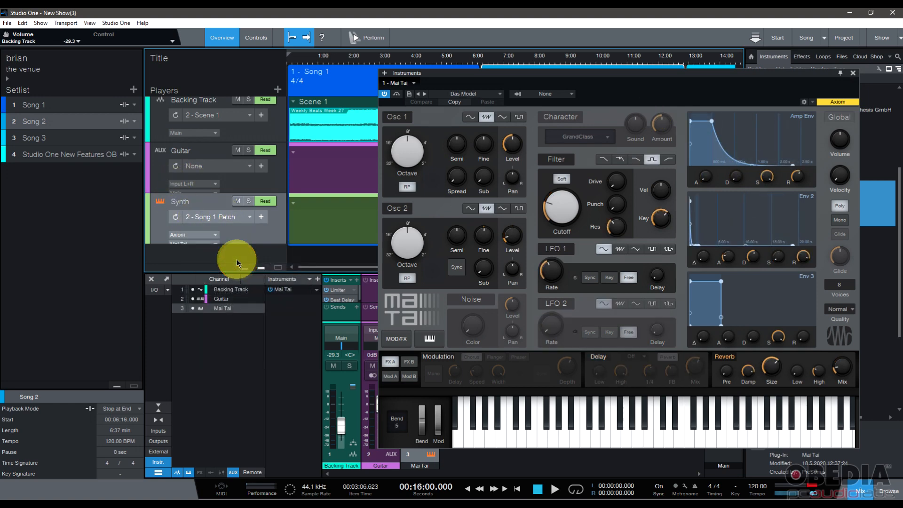
click(222, 215)
click(235, 277)
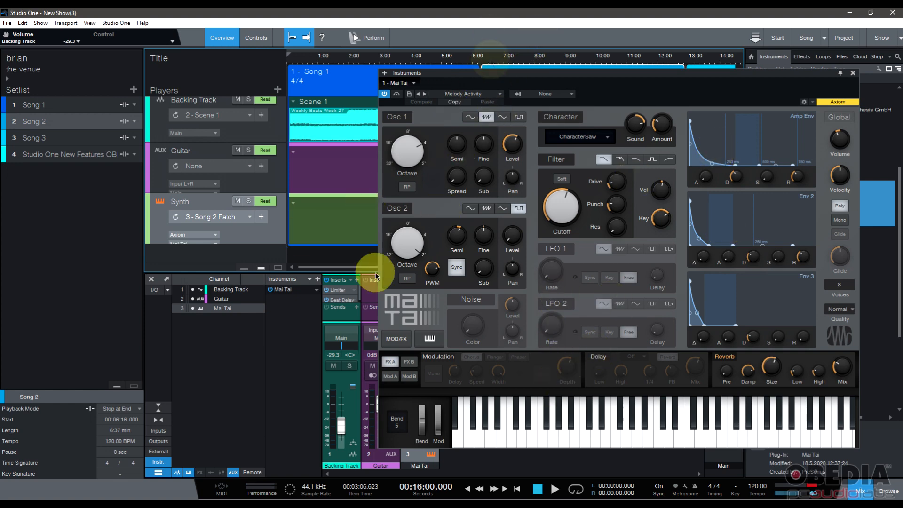
click(227, 221)
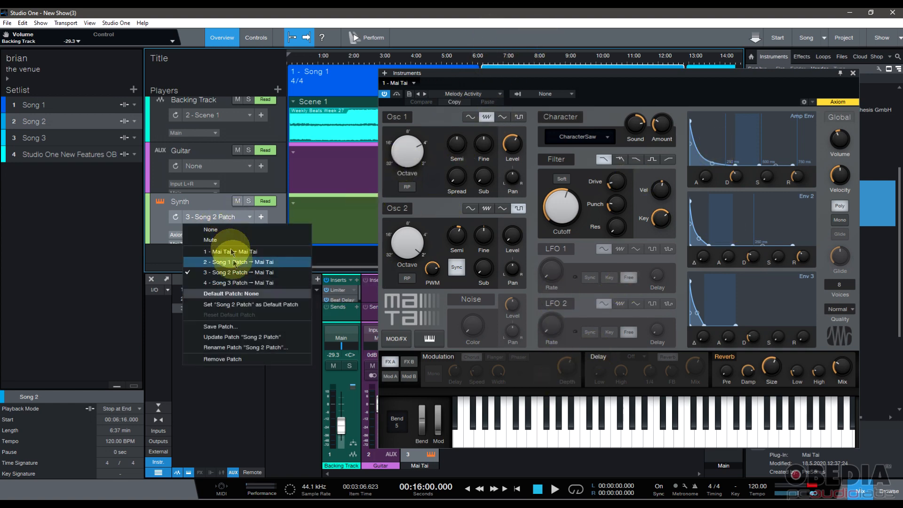
click(237, 290)
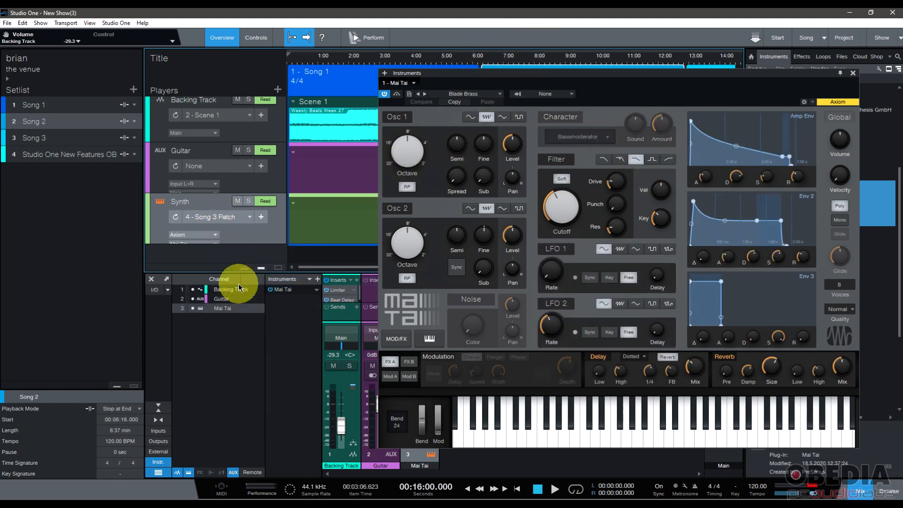
click(853, 73)
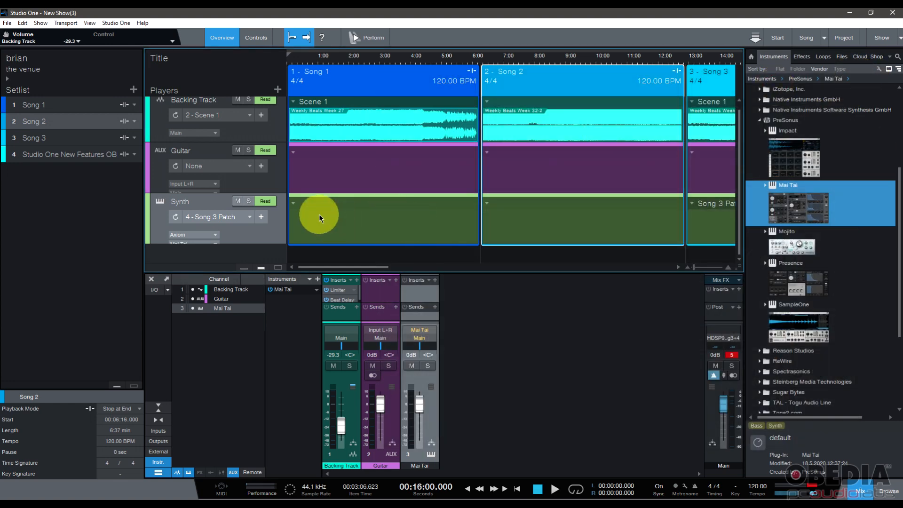
- Assign Song 1 Patch, Song 2 Patch and Song 3 Patch to the Synth in the matching songs of the timeline
click(295, 207)
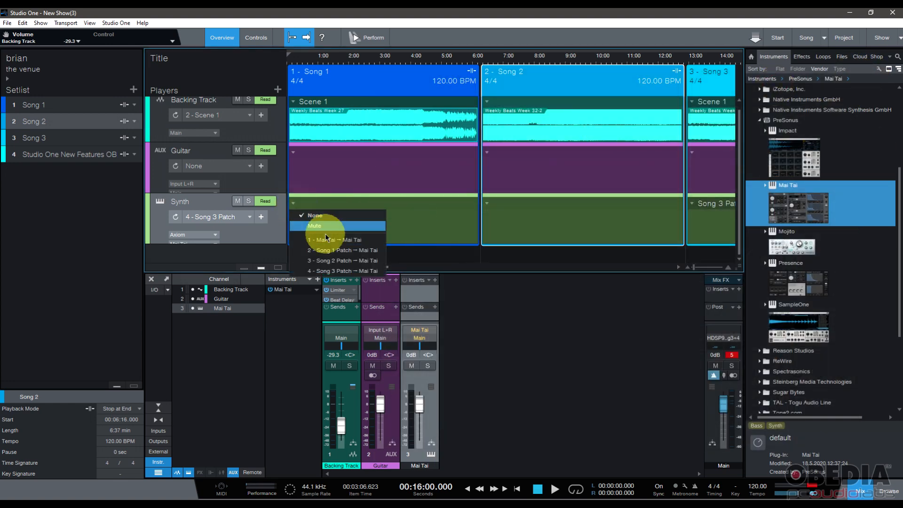
click(370, 236)
click(488, 204)
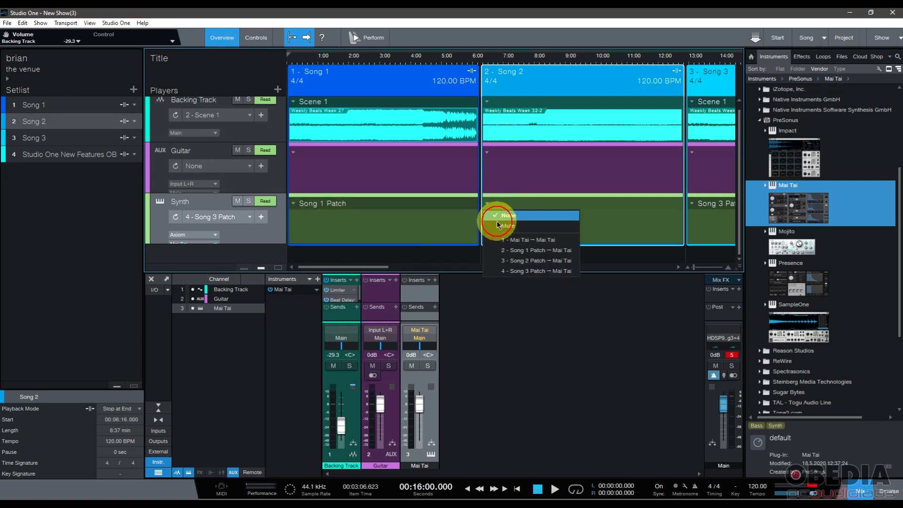
click(514, 254)
click(693, 204)
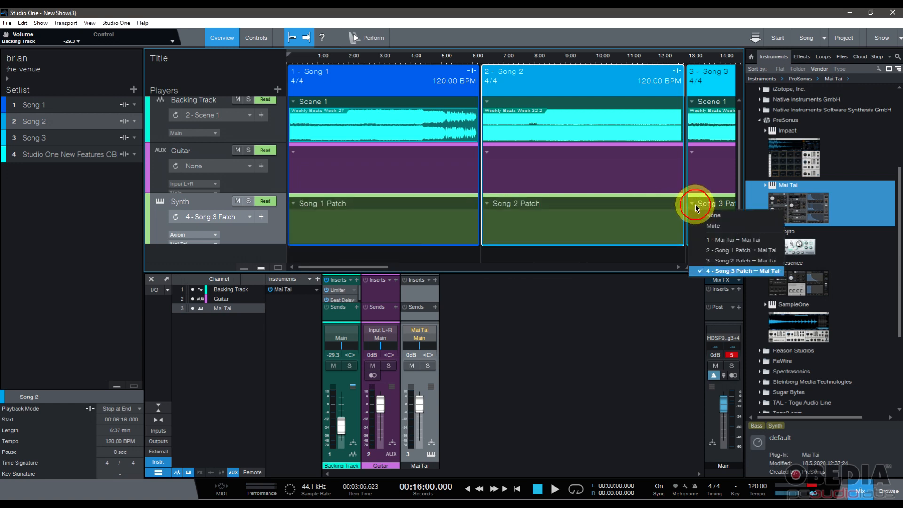
click(712, 269)
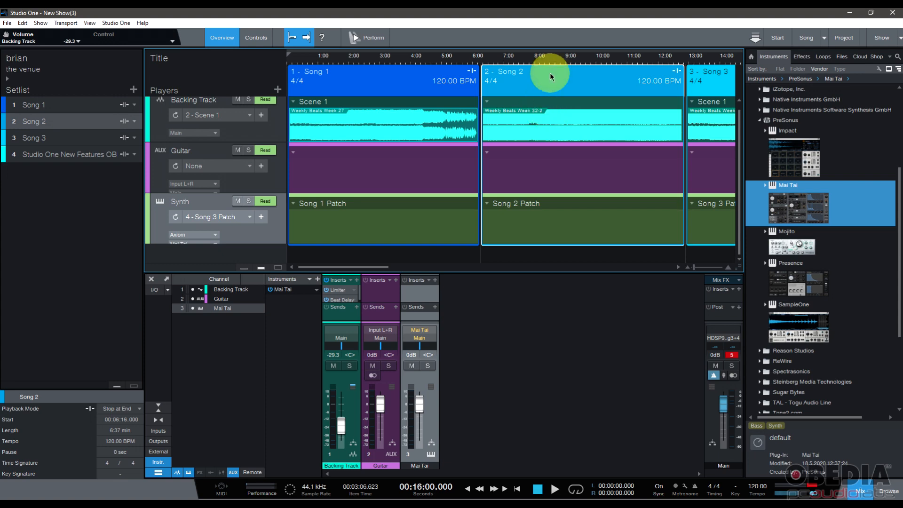
- Place the playhead in Song 1 and open the Synth's Mai Tai editor, positioned clear of the timeline ruler
drag(561, 61, 514, 57)
click(374, 65)
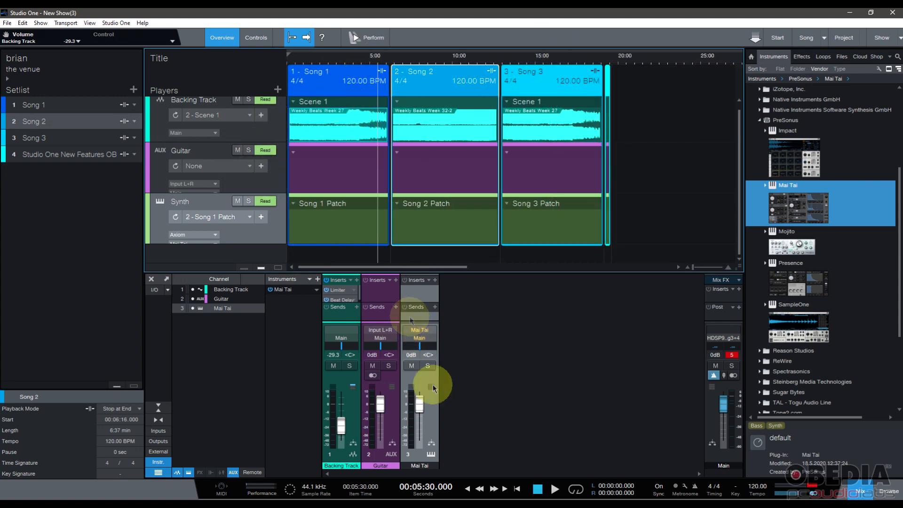
click(431, 454)
drag(480, 73, 533, 97)
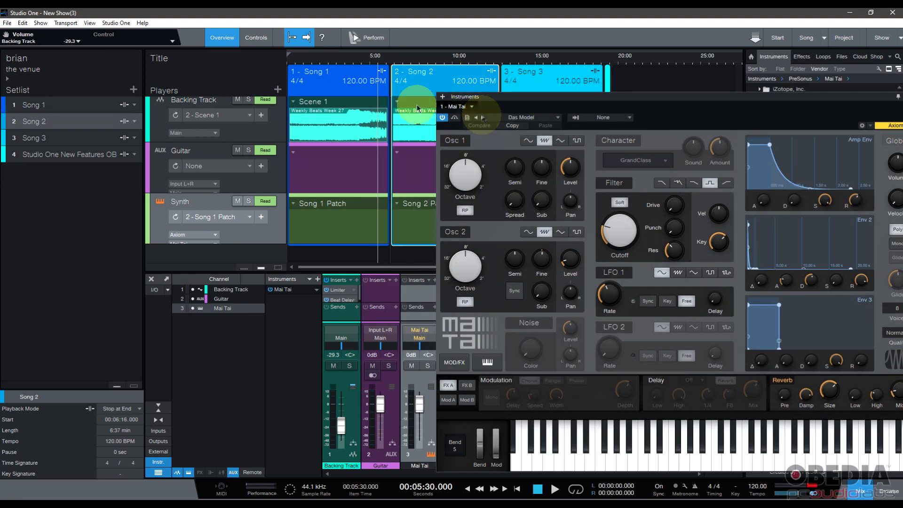
- Place the playhead in Songs 1, 2 and 3 in turn to check Mai Tai's preset for each, and close the editor
click(337, 58)
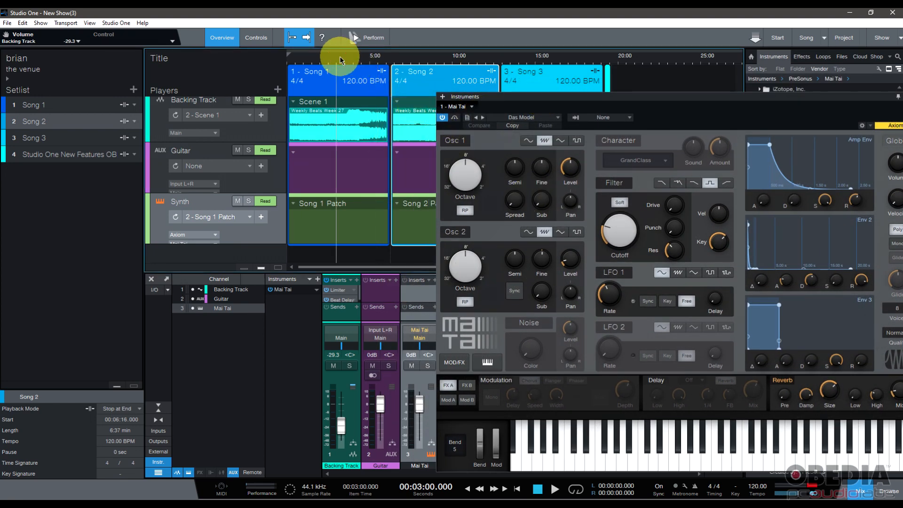
click(447, 60)
click(539, 58)
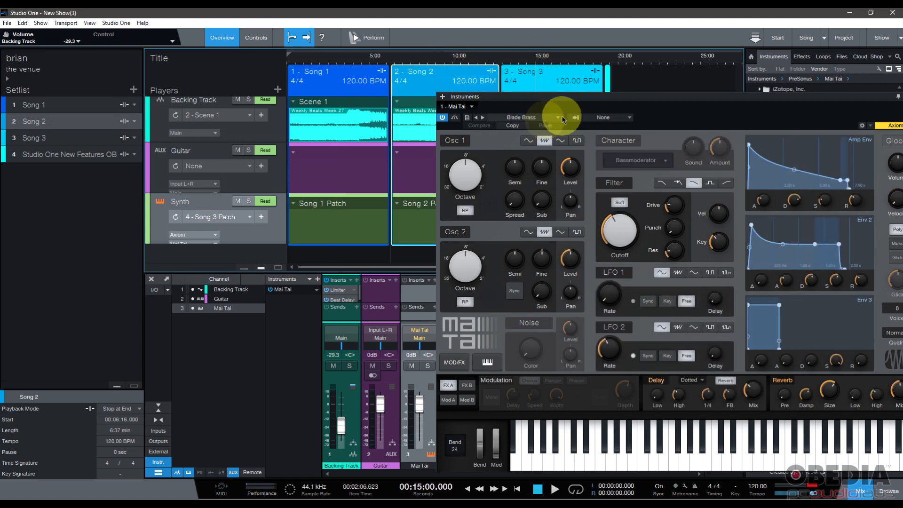
drag(660, 97, 560, 85)
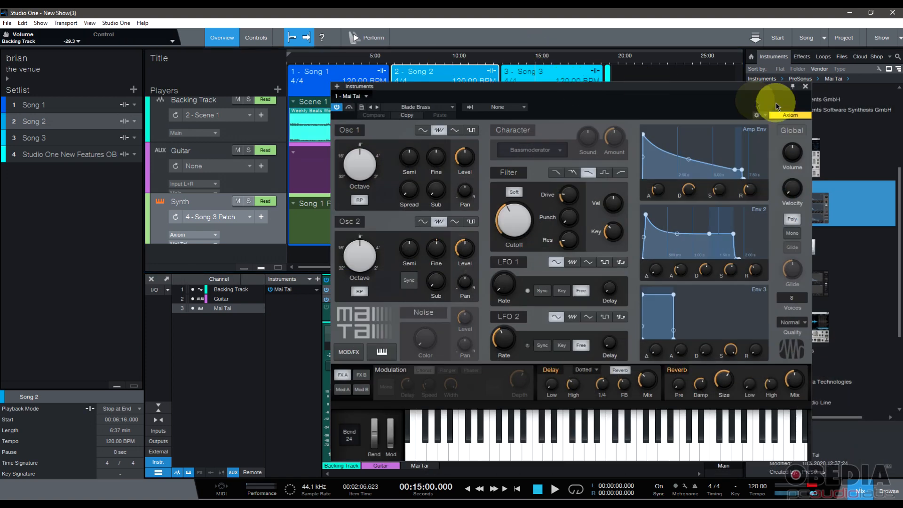
click(804, 88)
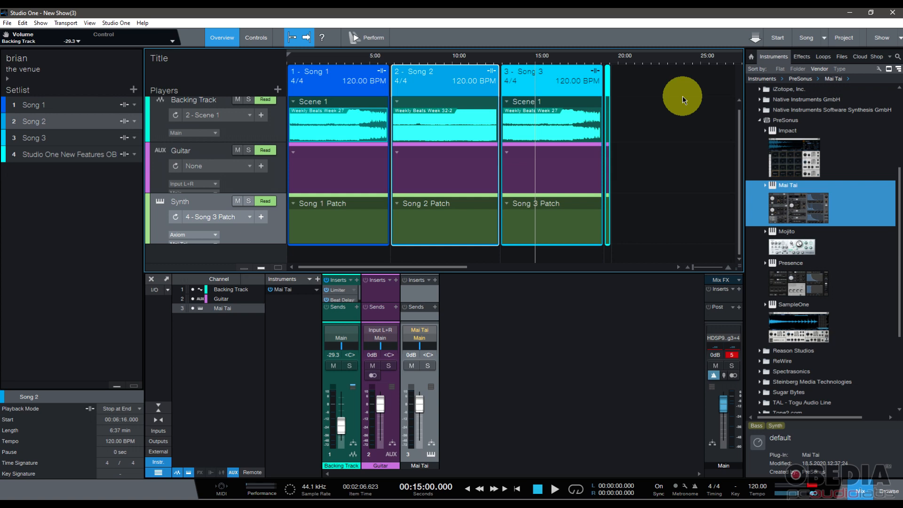
- Place the playhead in Song 1 and Song 2 again to check which patch the Synth player recalls
click(353, 59)
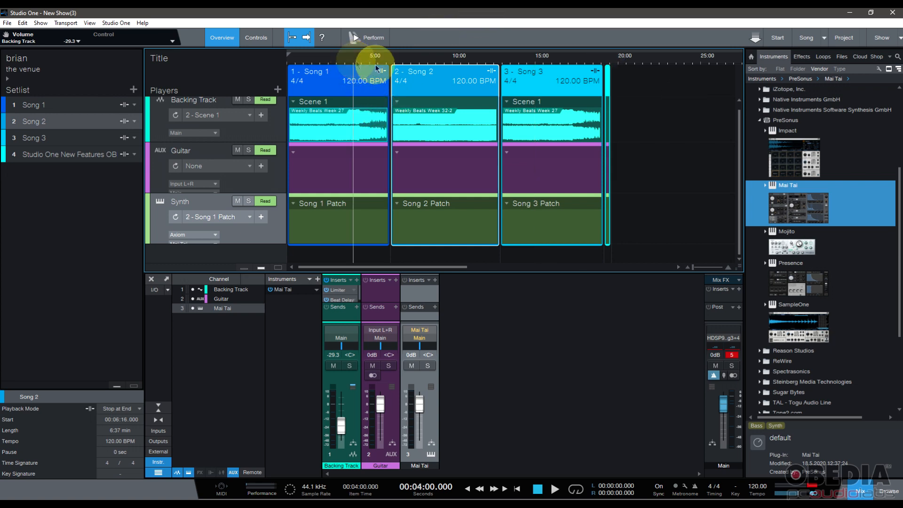
click(446, 57)
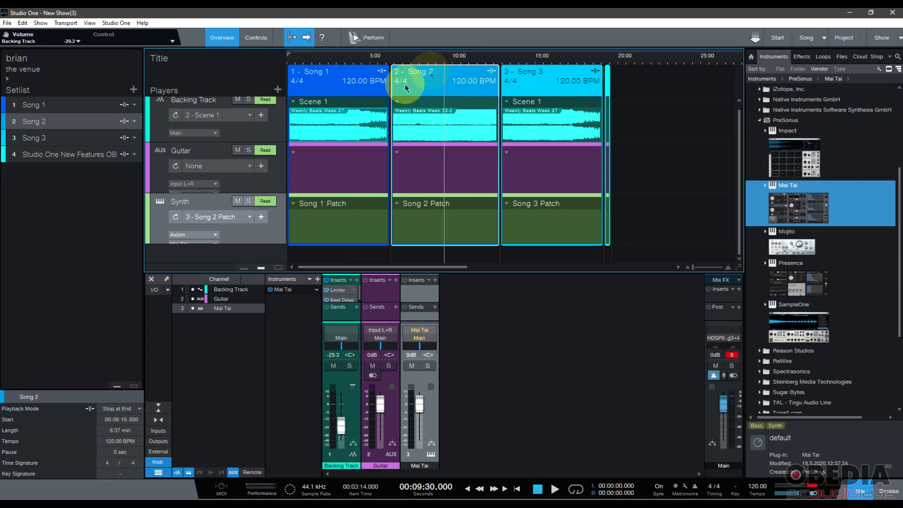
- Play from about 00:06:10 near Song 1's end into Song 2 to check the Synth's Mai Tai preset switch, and close Mai Tai's editor
click(381, 57)
drag(382, 57, 390, 80)
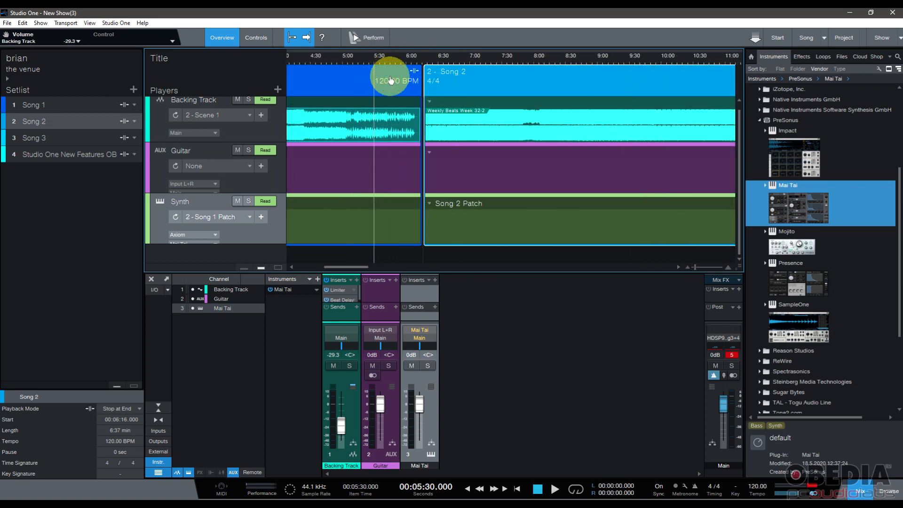
click(417, 60)
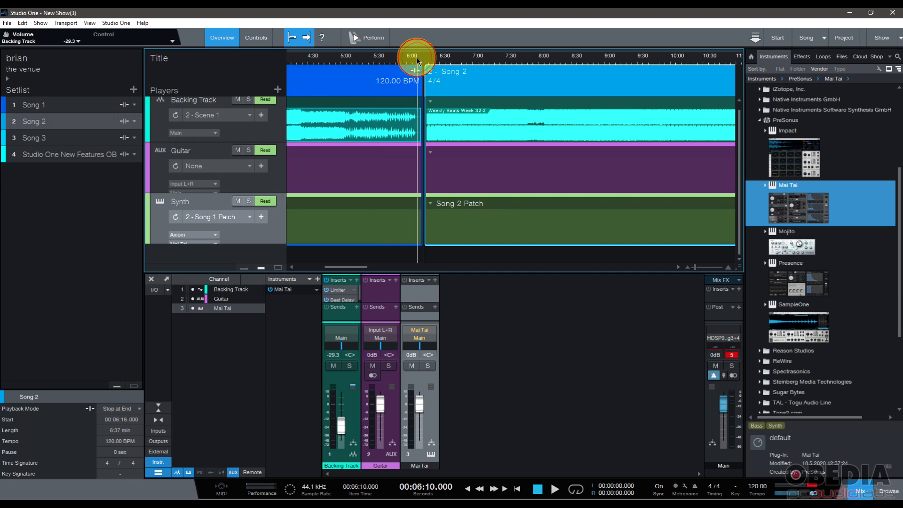
key(space)
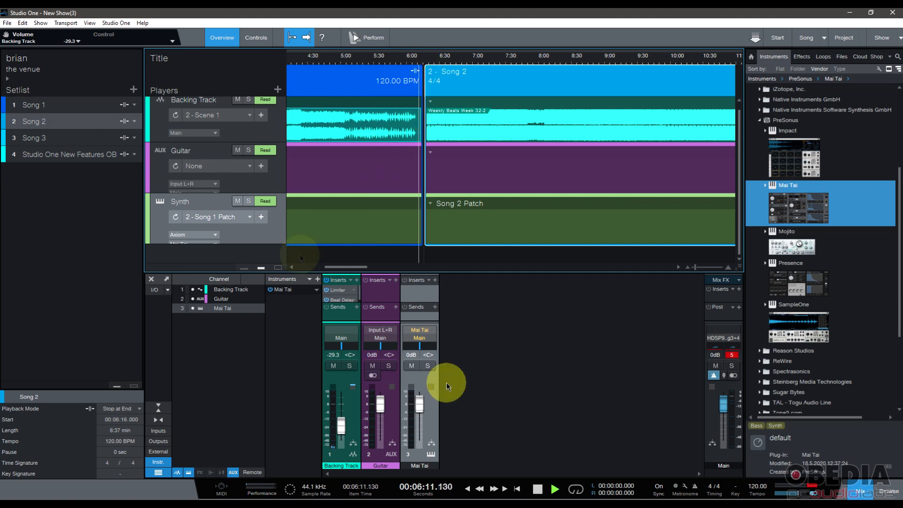
click(430, 455)
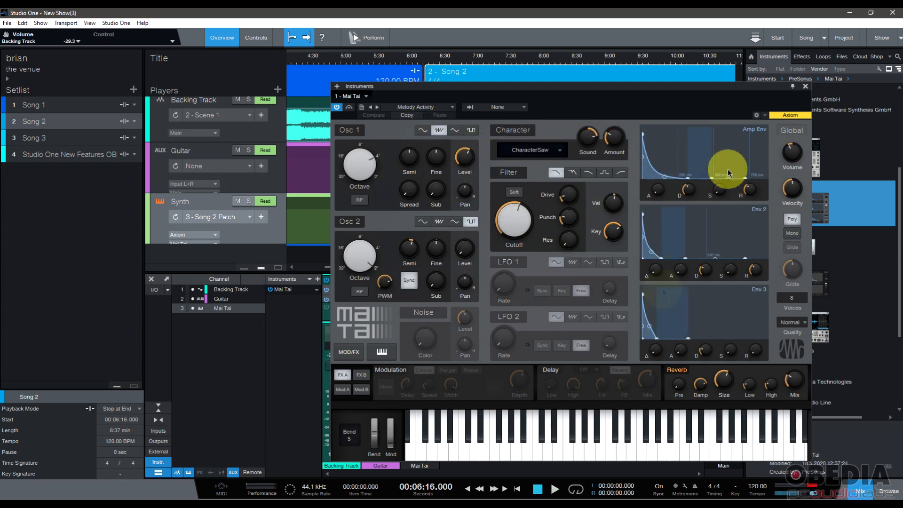
click(806, 87)
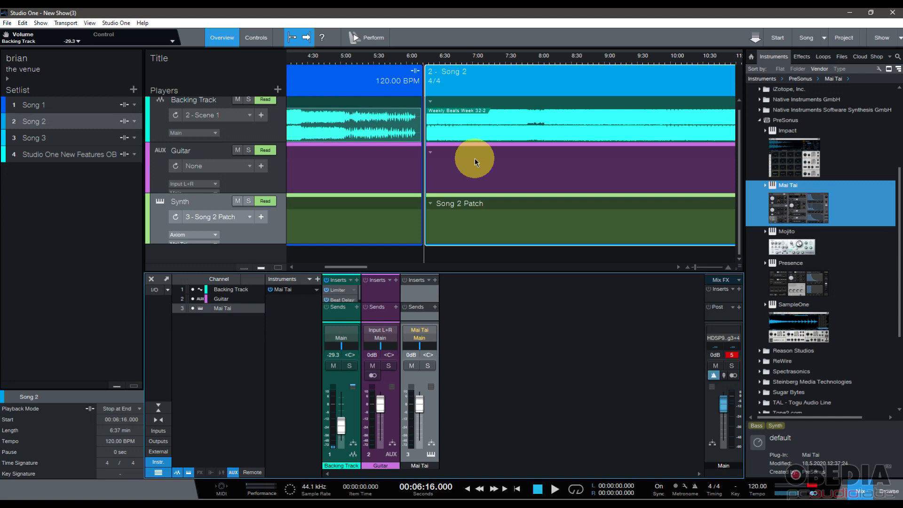
drag(539, 55, 492, 39)
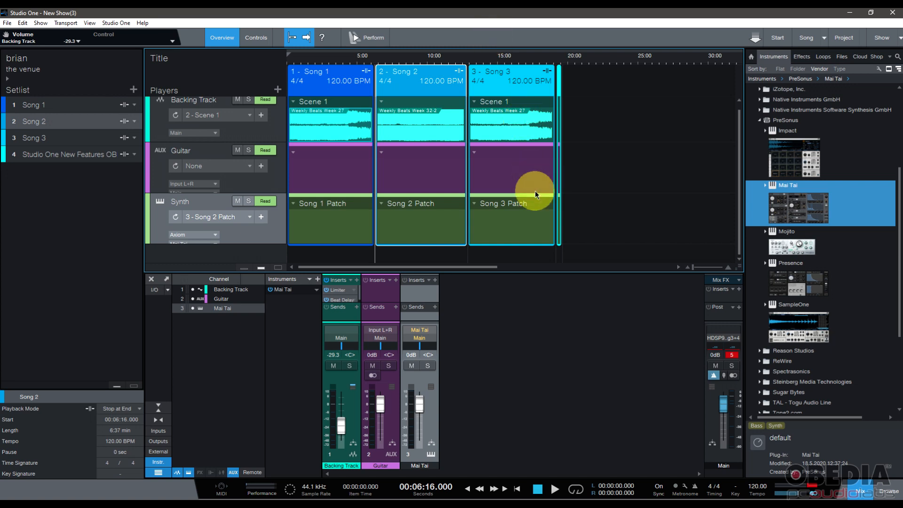
- Add the Ampire effect to the Guitar player and position its editor clear of the player's patch controls
click(727, 356)
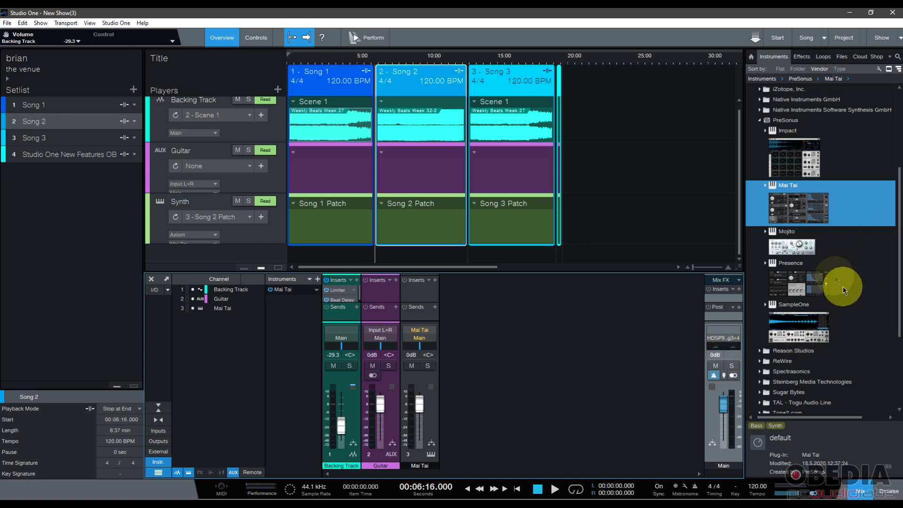
drag(781, 215, 568, 239)
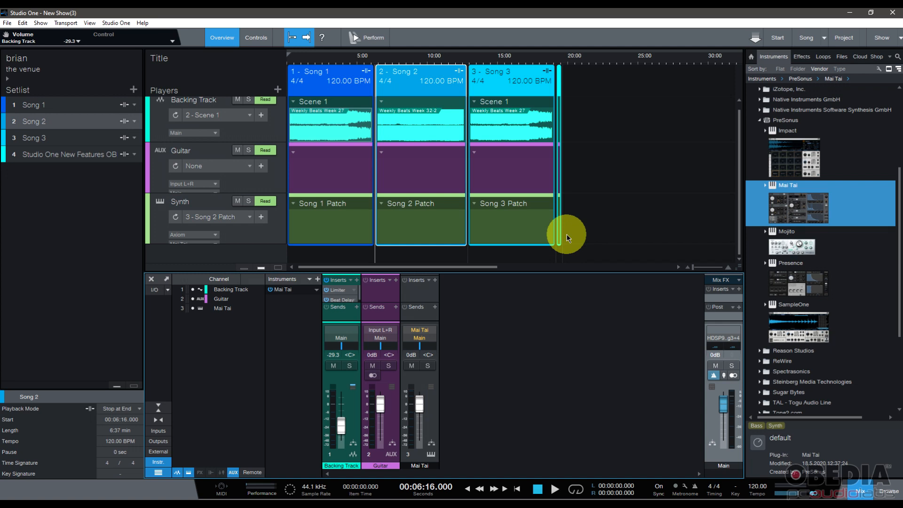
click(263, 181)
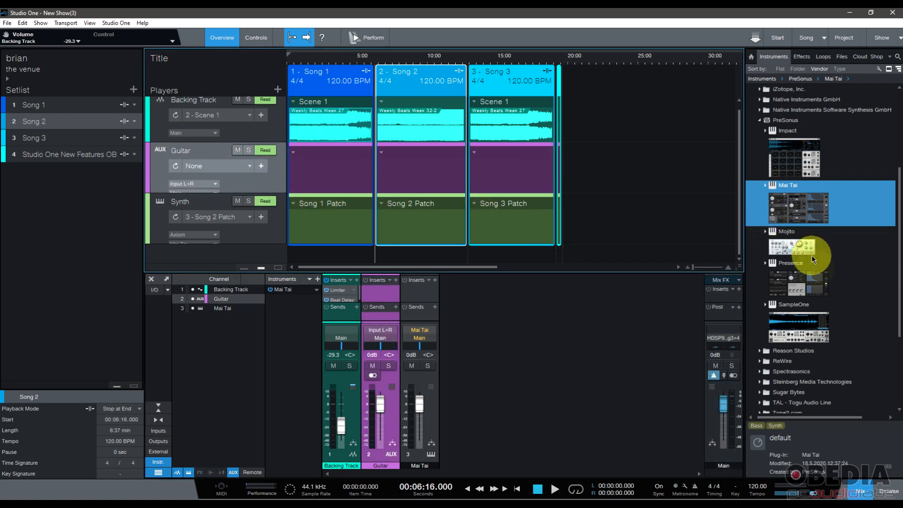
click(800, 56)
drag(802, 359, 246, 168)
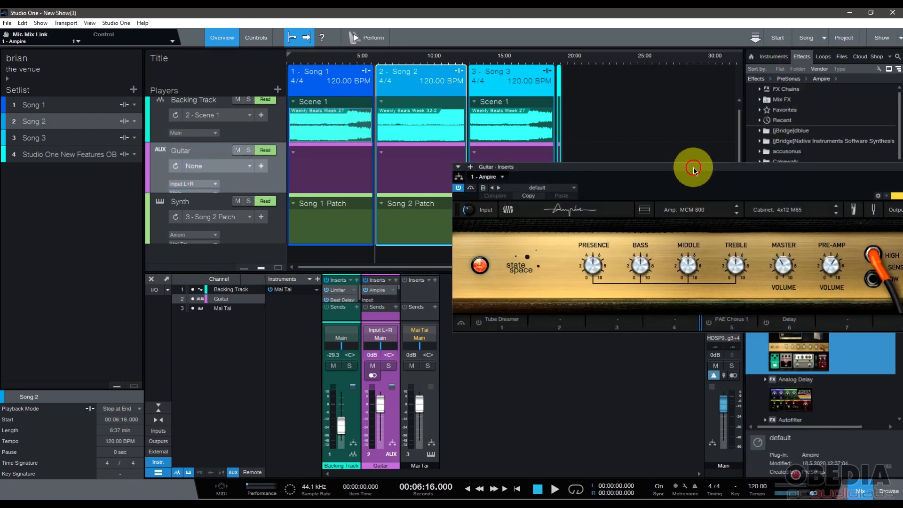
drag(691, 166, 425, 266)
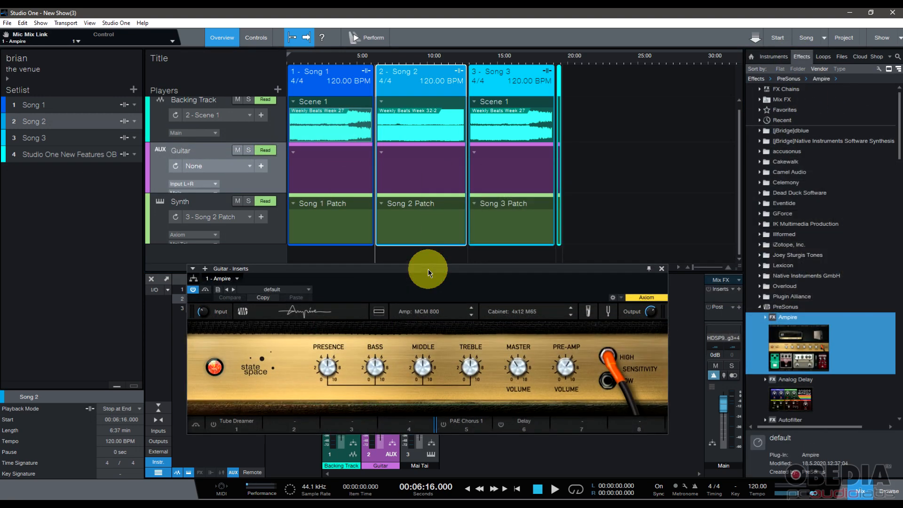
click(752, 59)
drag(519, 270, 544, 171)
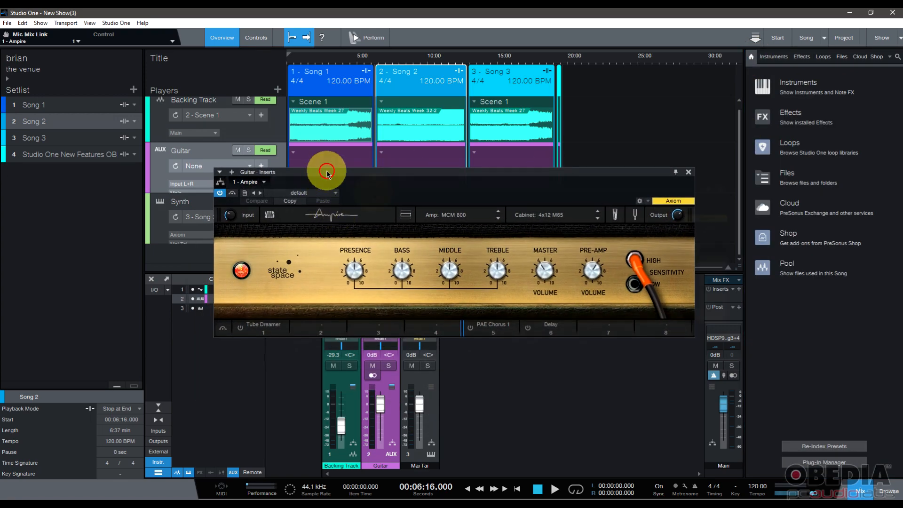
drag(327, 172, 450, 194)
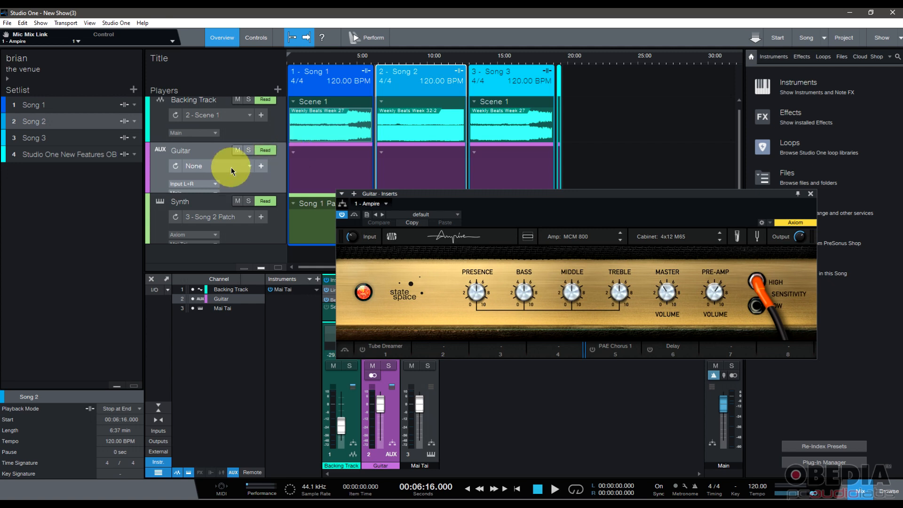
- Save three patches for the Guitar player, named Patch 1, Patch 2 and Patch 3
click(233, 169)
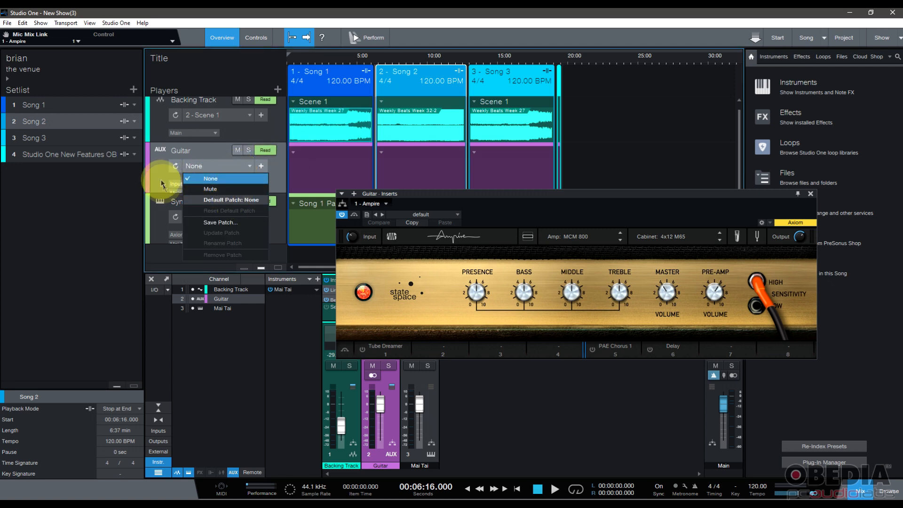
click(162, 184)
click(260, 165)
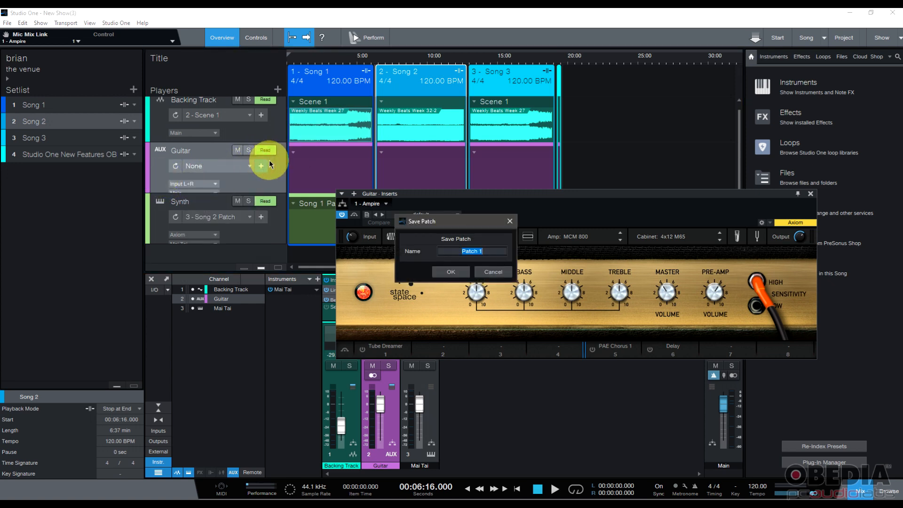
key(Return)
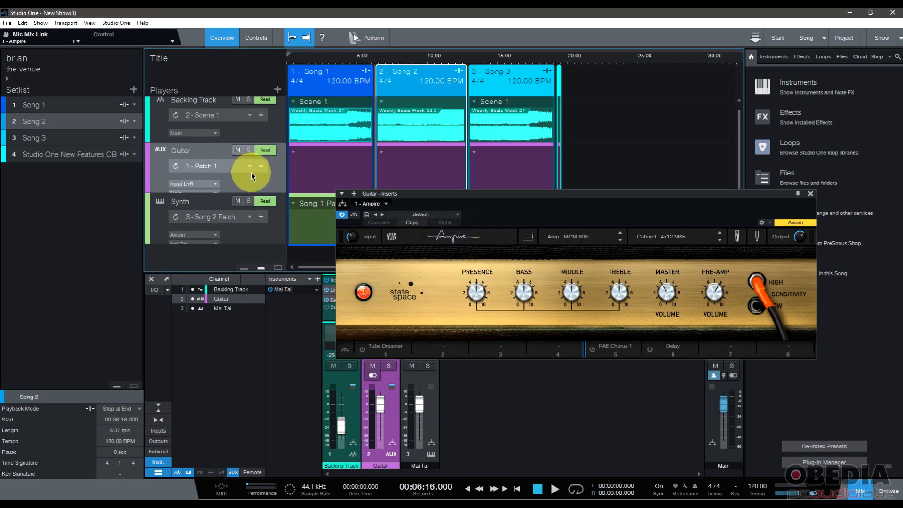
click(261, 165)
click(481, 272)
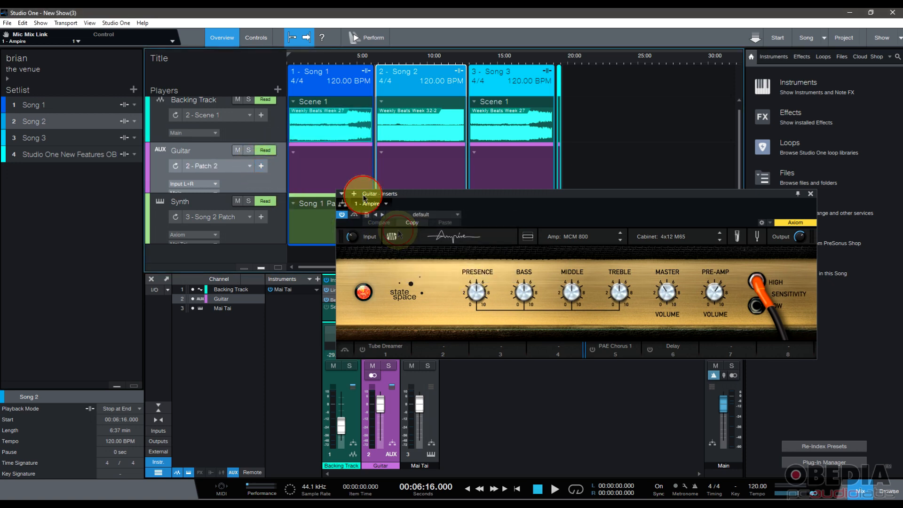
click(261, 166)
click(438, 270)
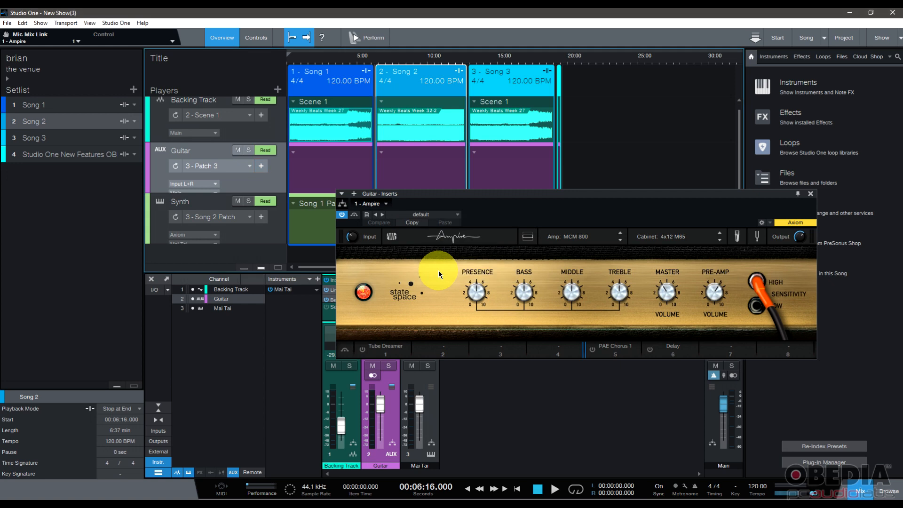
- Recall Patch 1 on the Guitar player and load Ampire's Fat Lead Solo preset from the Lead category
click(218, 167)
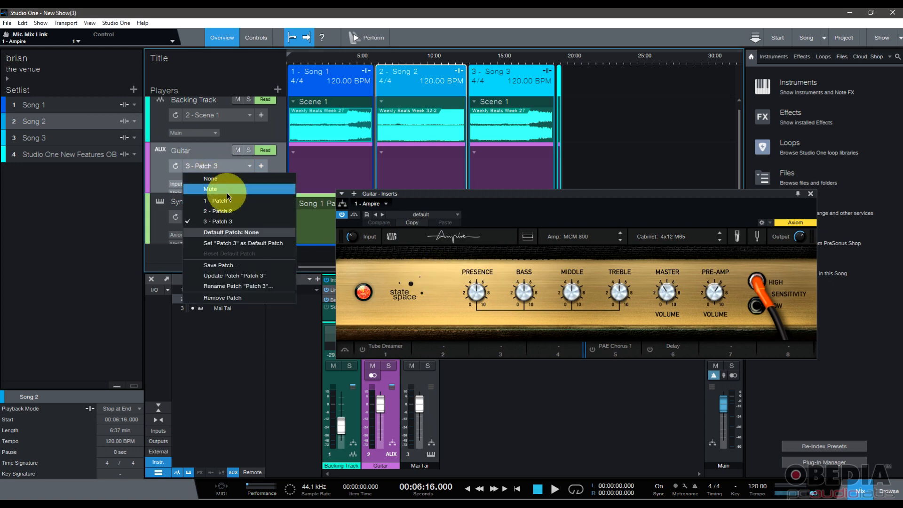
click(218, 201)
click(442, 212)
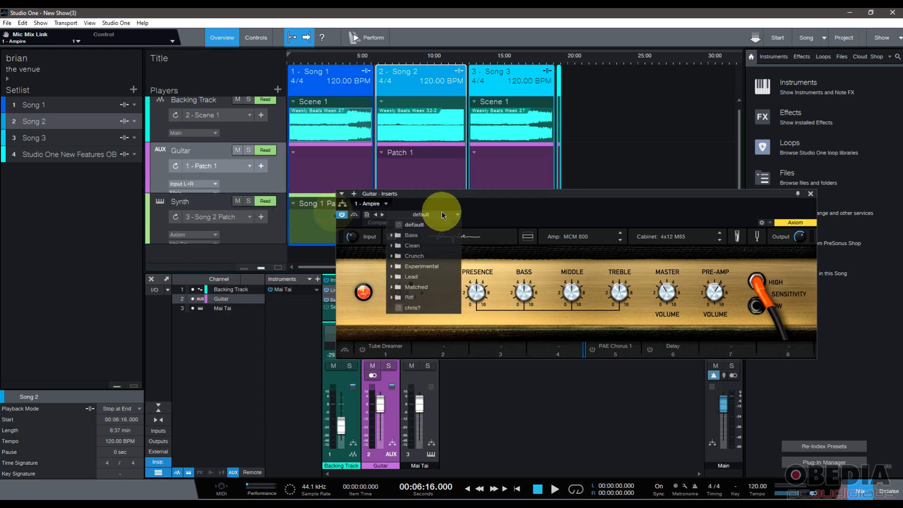
click(436, 278)
click(446, 306)
click(568, 322)
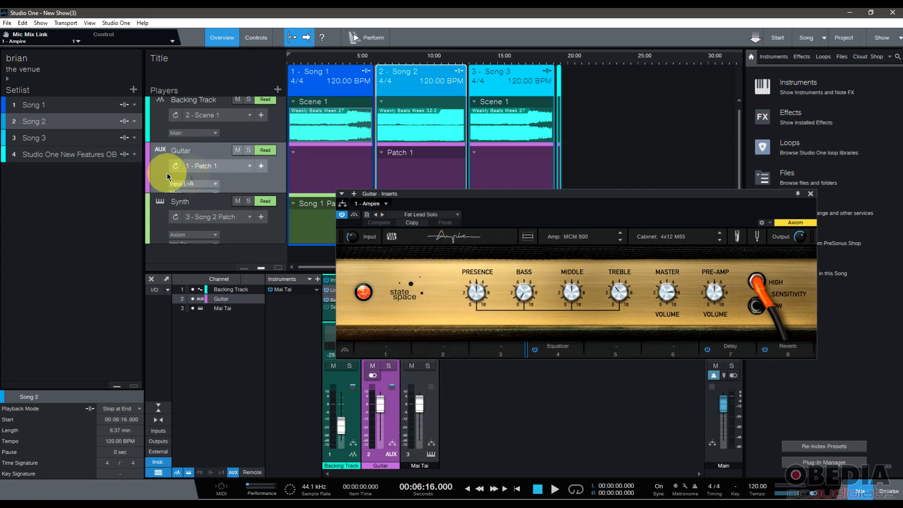
- Recall the Guitar player's Patch 2 and load the Solo Anthem preset in Ampire
click(210, 166)
click(226, 211)
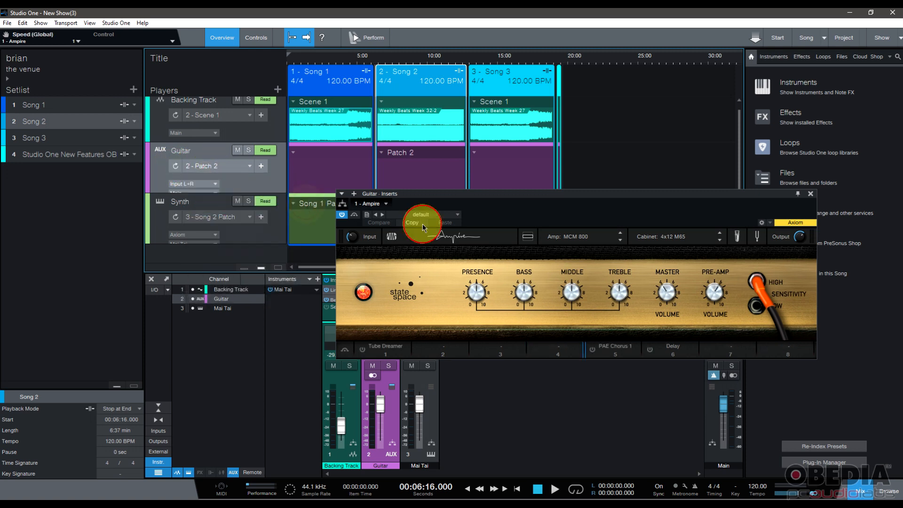
click(438, 214)
click(437, 380)
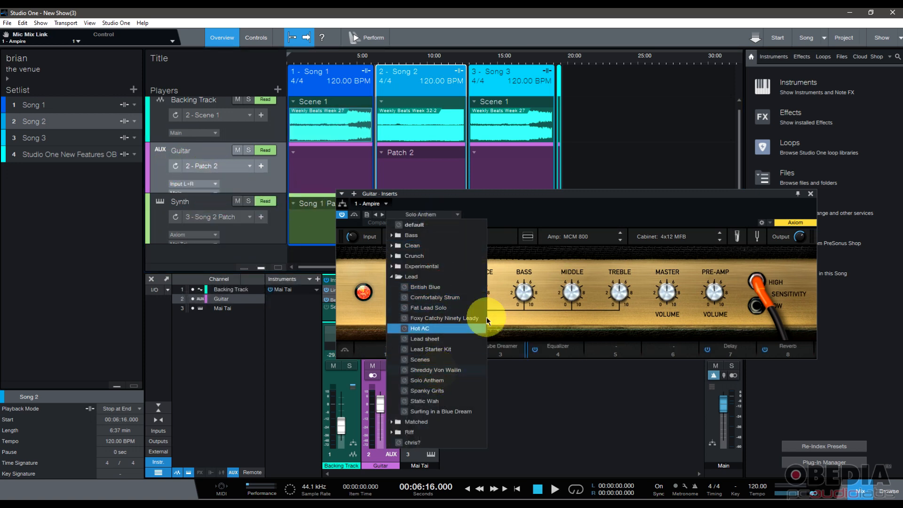
- Recall the Guitar player's Patch 3 and load the Surfing in a Blue Dream preset in Ampire
click(198, 166)
click(258, 223)
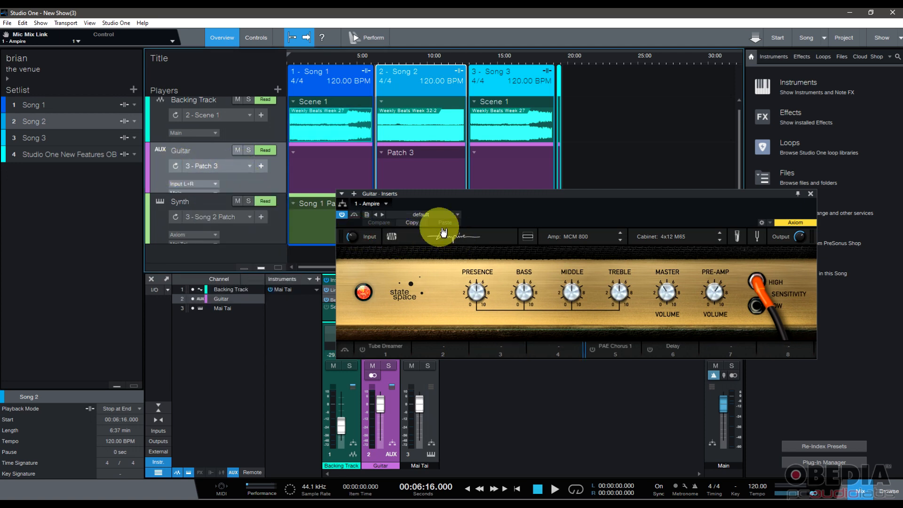
click(417, 214)
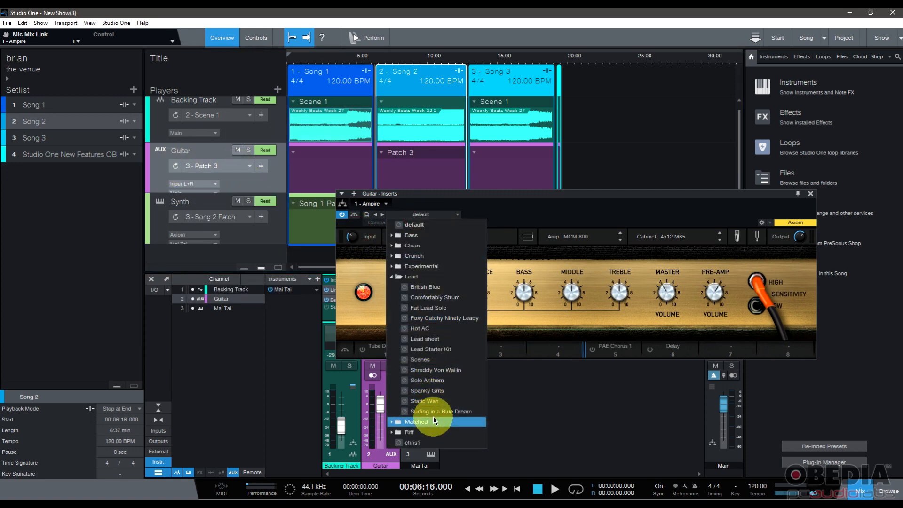
click(432, 443)
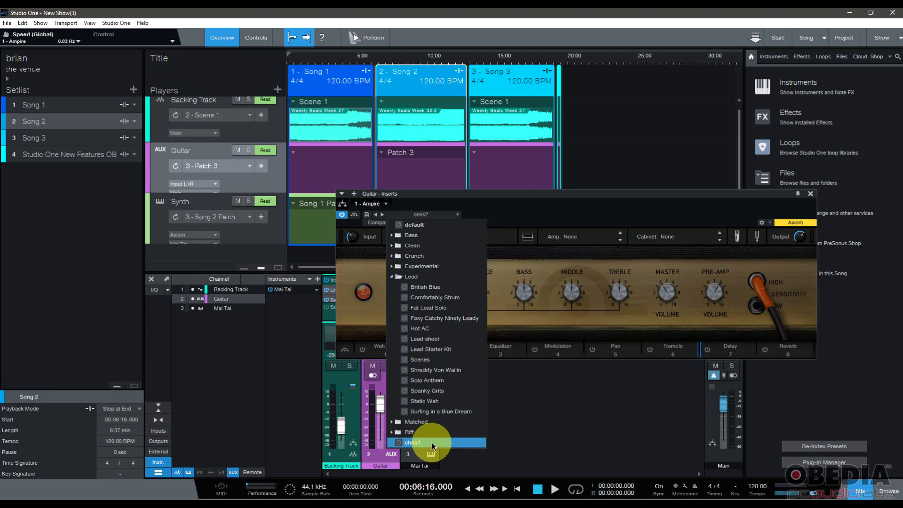
click(446, 412)
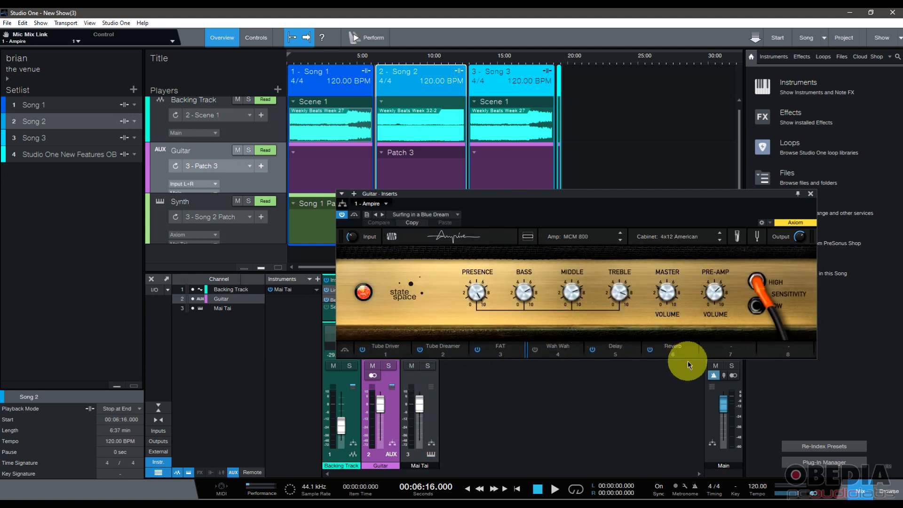
- Expand Ampire's editor to show the amp head and cabinet, and position it clear of the Guitar lane in the timeline
drag(701, 192, 701, 128)
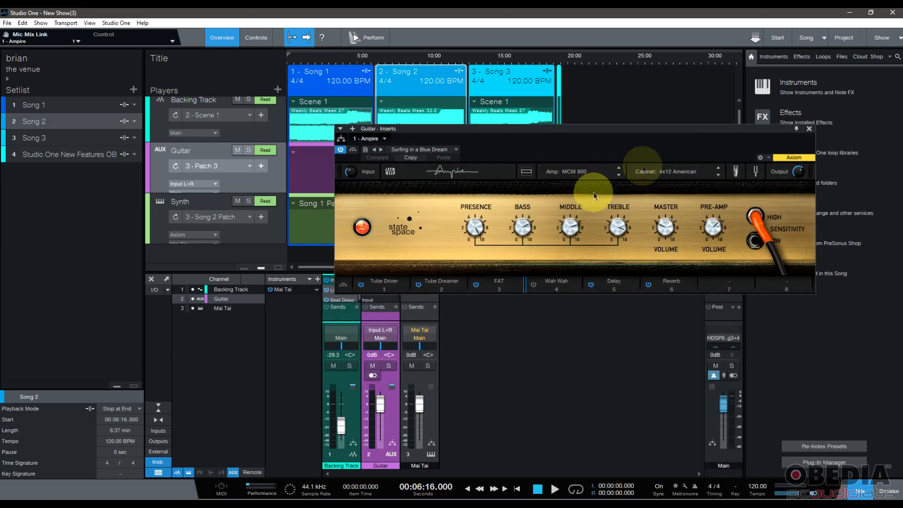
click(527, 172)
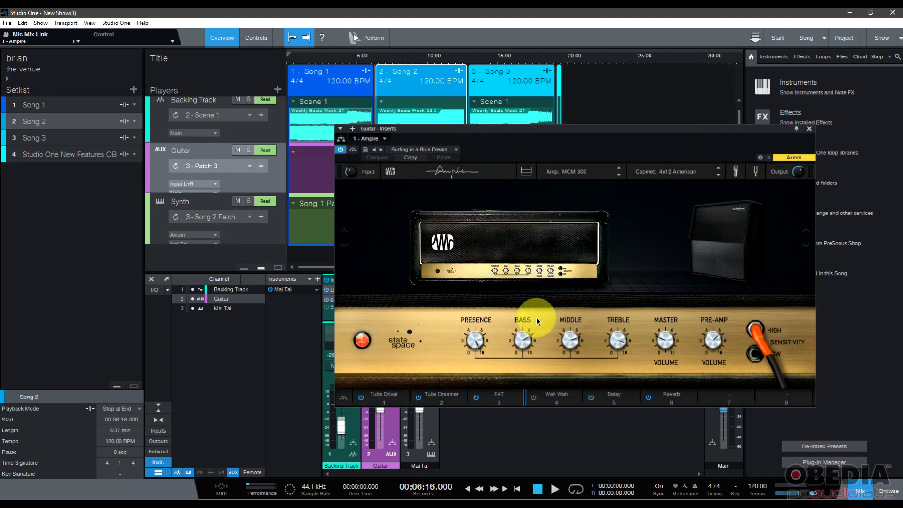
drag(621, 132, 660, 163)
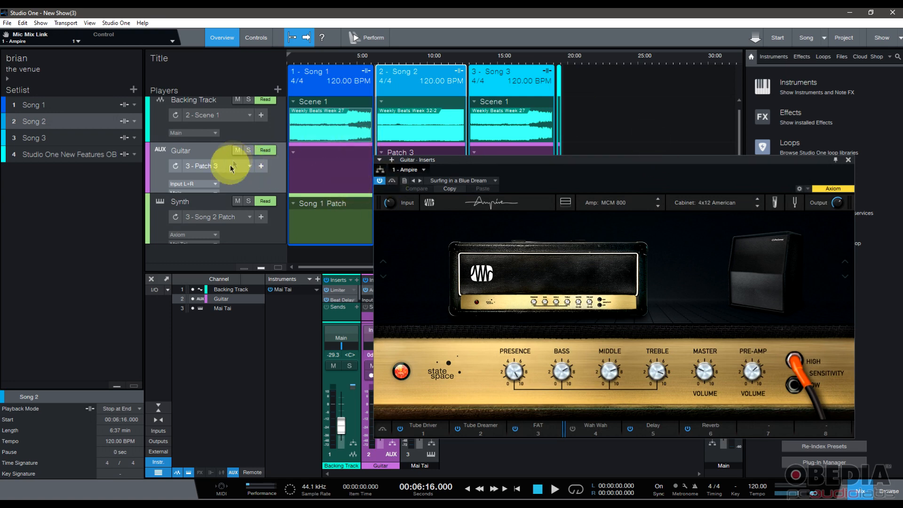
drag(443, 161, 390, 230)
- Assign Patch 1, Patch 2 and Patch 3 to the Guitar in Songs 1, 2 and 3 of the timeline
click(292, 153)
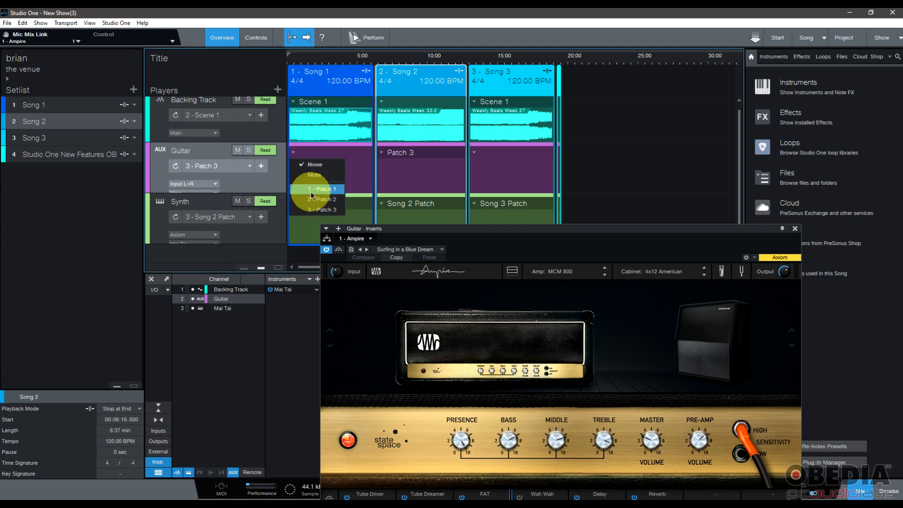
click(312, 188)
click(382, 153)
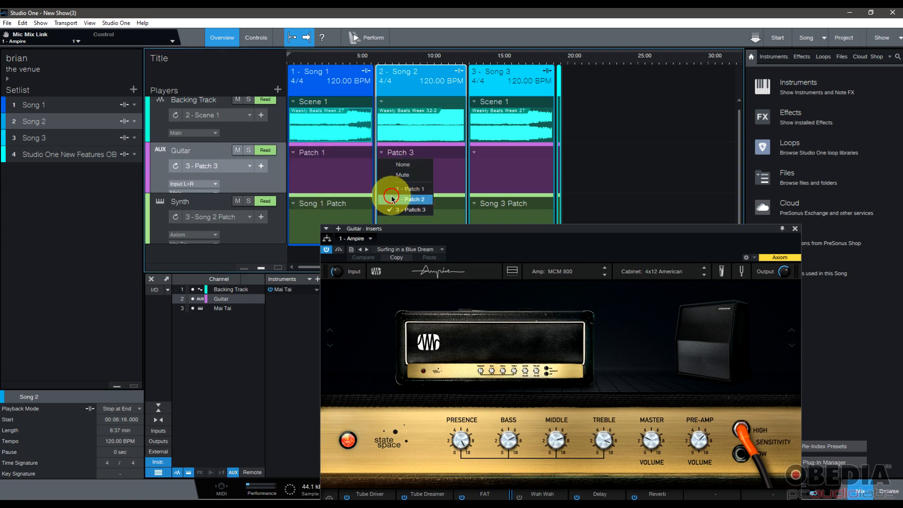
click(407, 199)
click(474, 153)
click(494, 209)
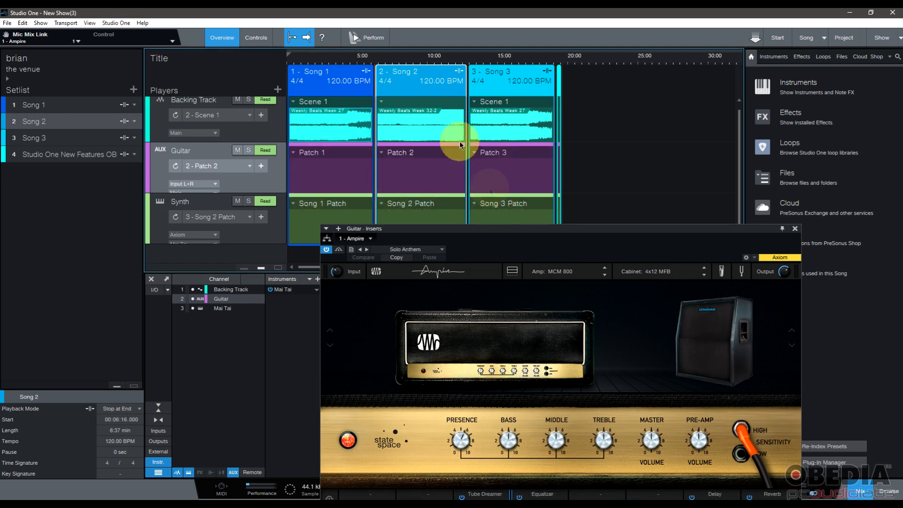
- Place the playhead in Songs 1, 2 and 3 in turn to check the Guitar's recalled patch and Ampire preset
click(328, 59)
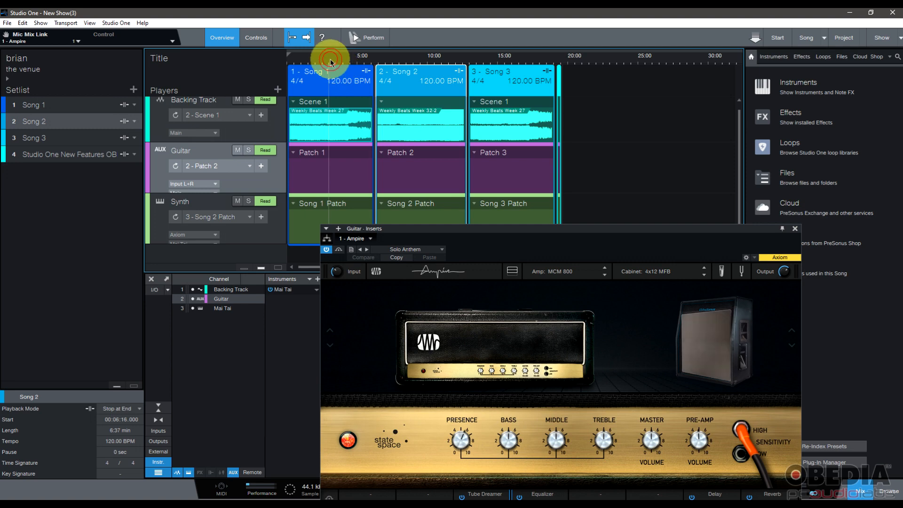
click(414, 56)
click(497, 55)
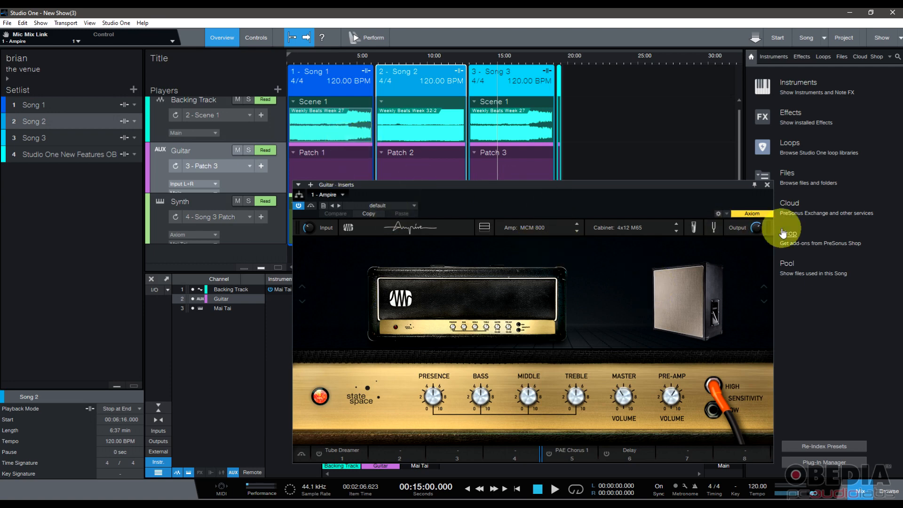
- Close the Ampire editor, lower the Guitar channel's volume to about -6.3 dB, and update the Guitar's Patch 3
click(767, 186)
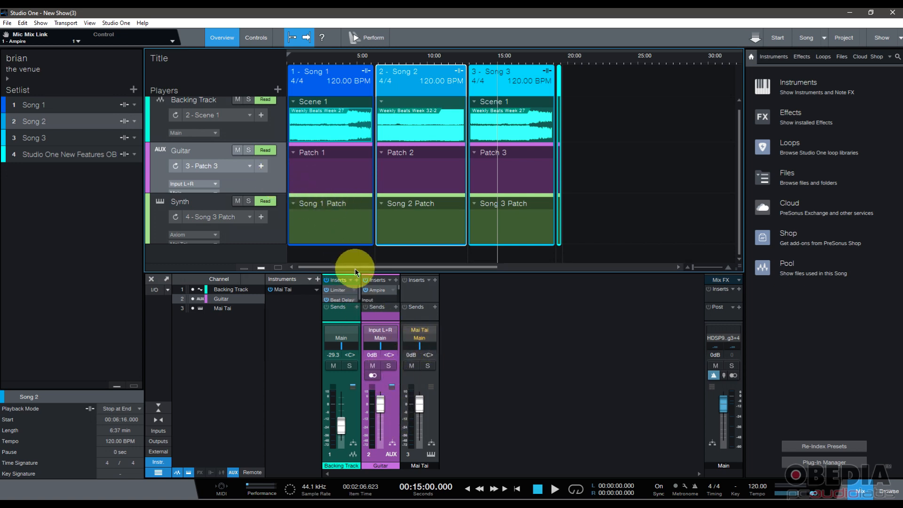
drag(384, 396, 383, 413)
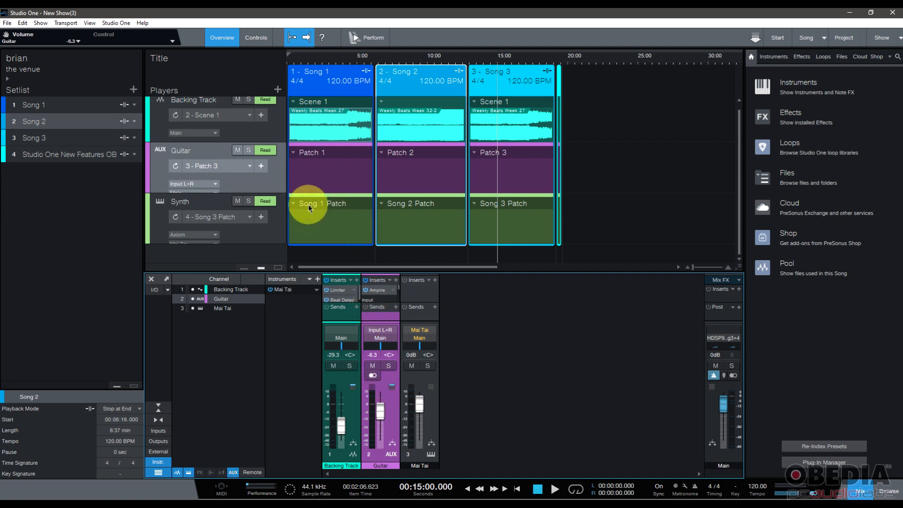
click(176, 163)
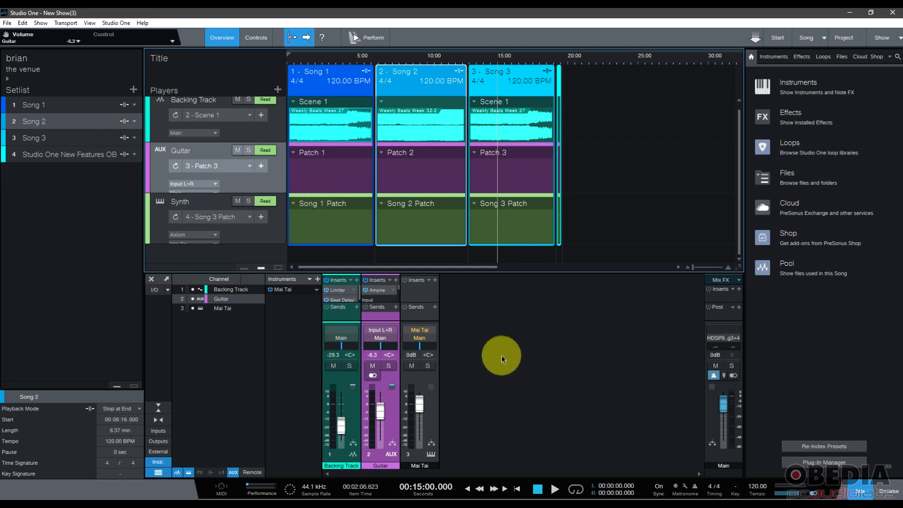
click(502, 355)
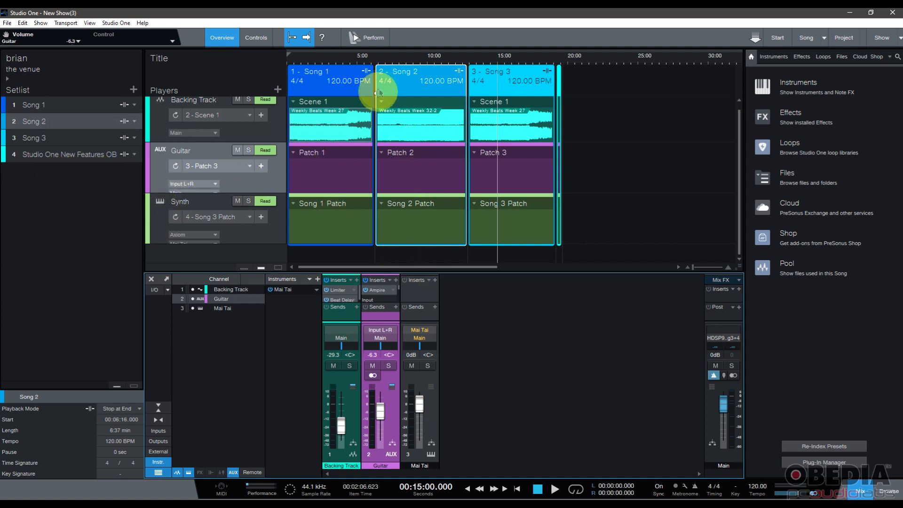
- Open the show's control mapping view and choose the 16-knob layout
click(259, 43)
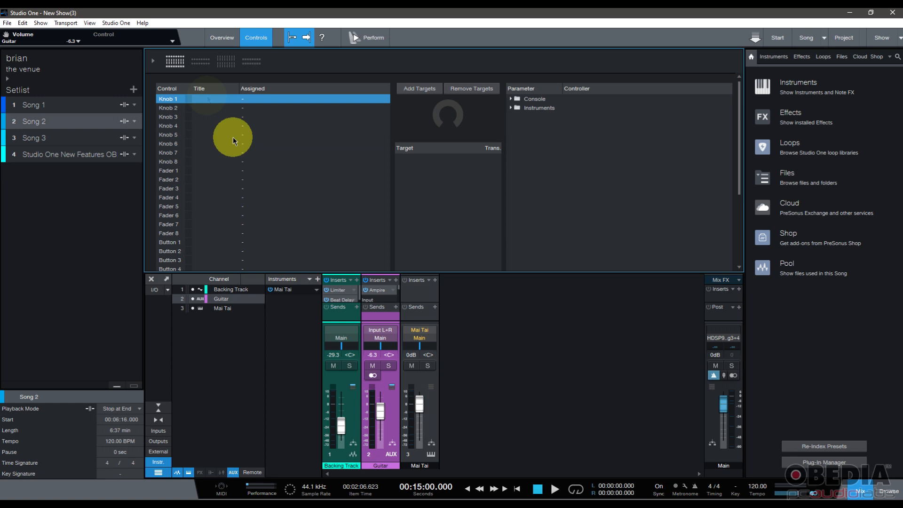
click(258, 42)
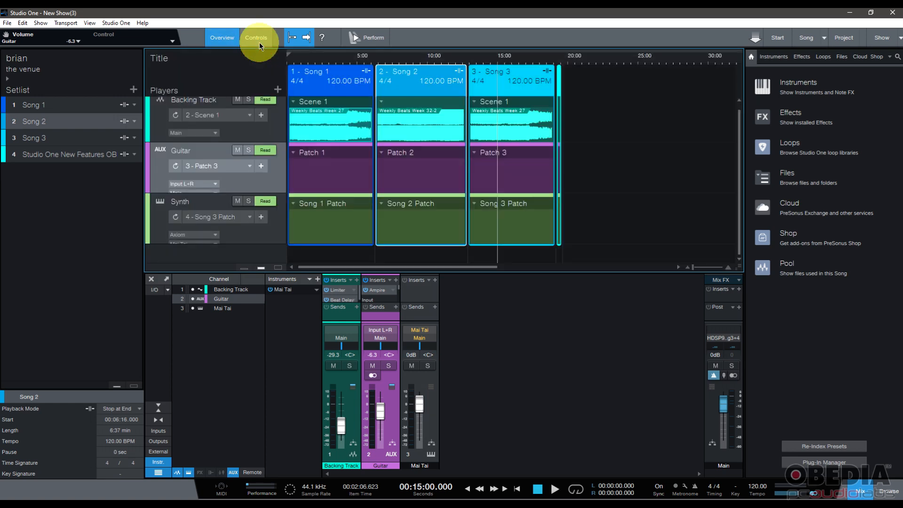
click(259, 41)
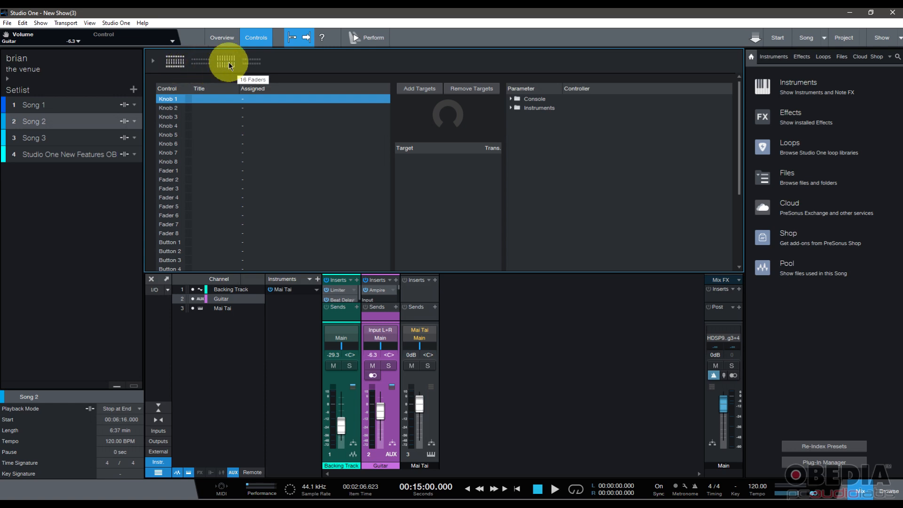
click(244, 65)
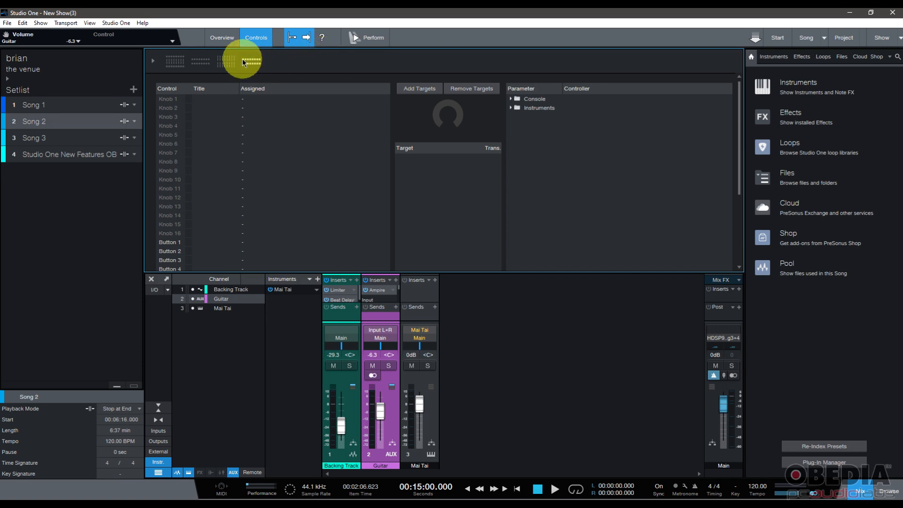
click(200, 60)
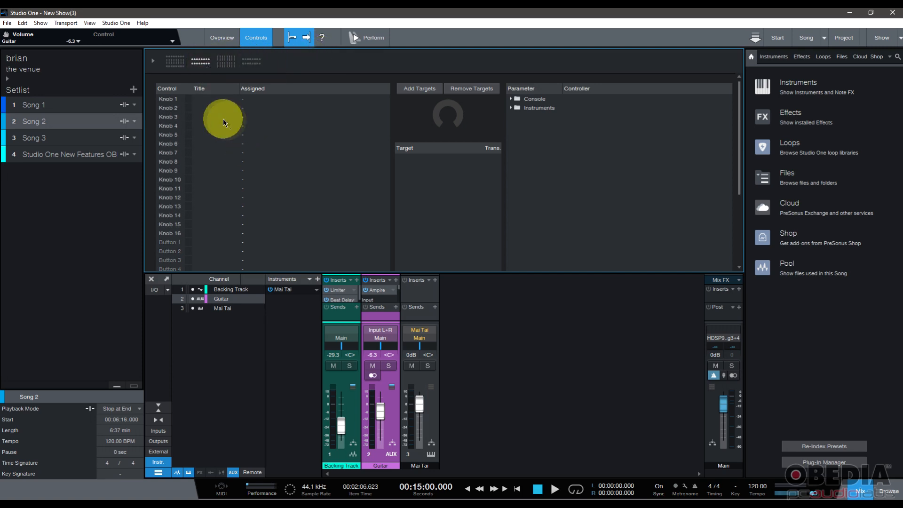
- Assign the Attack Curve parameter of Mai Tai's ENV 2 to Knob 1
click(509, 109)
click(518, 119)
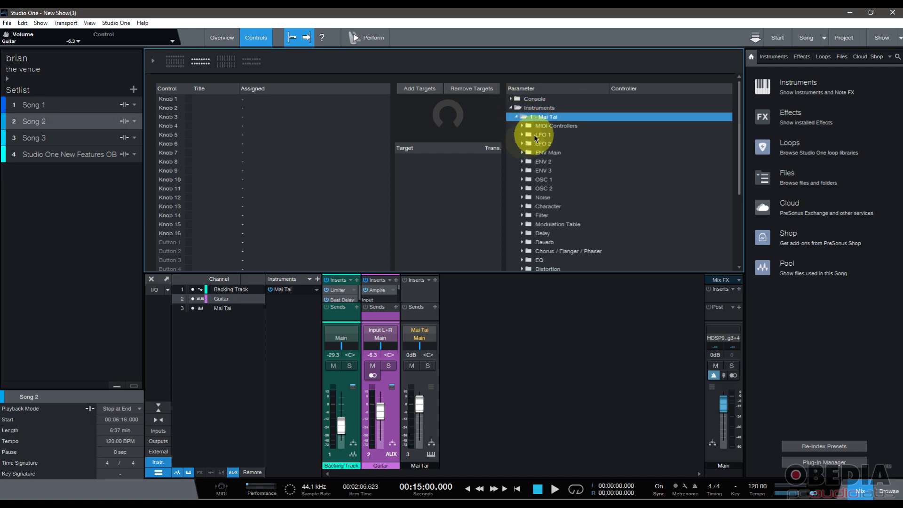
click(521, 161)
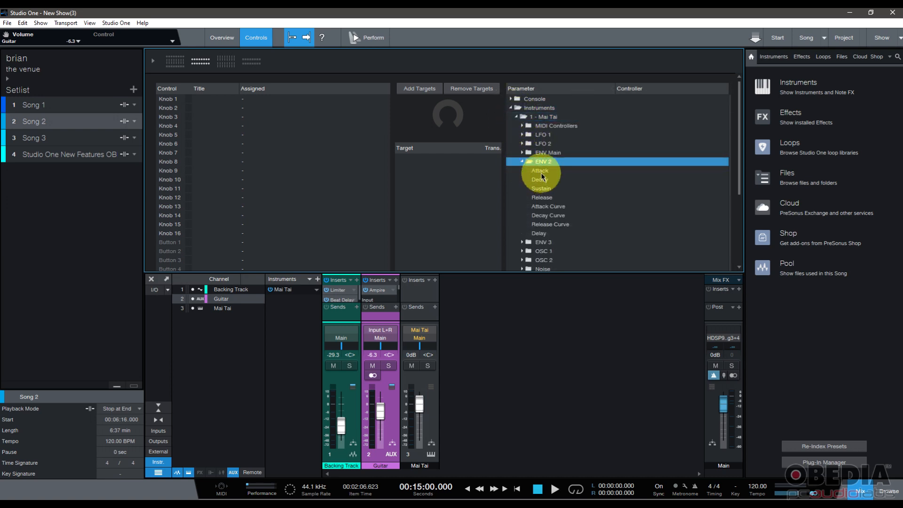
click(542, 207)
drag(542, 207, 263, 100)
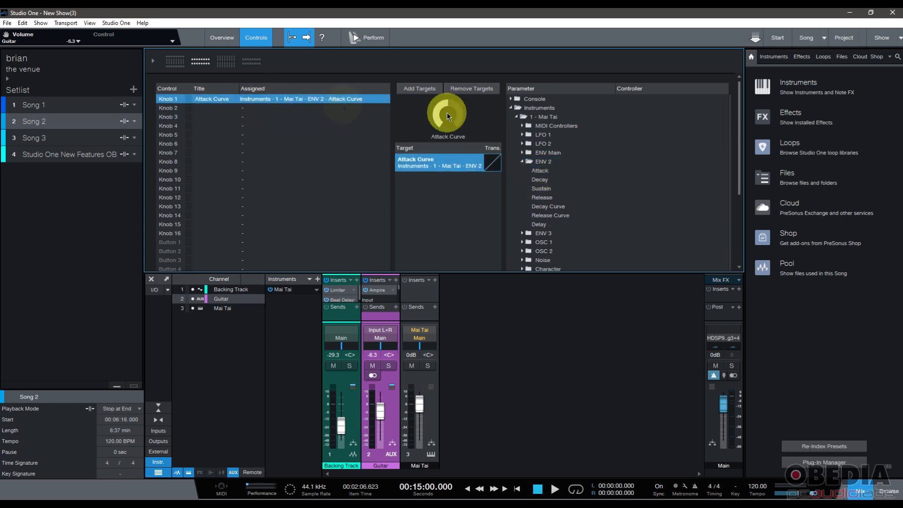
- Assign the Octave Range parameter of Mai Tai's OSC 2 to Knob 2
scroll(545, 238, down, 1)
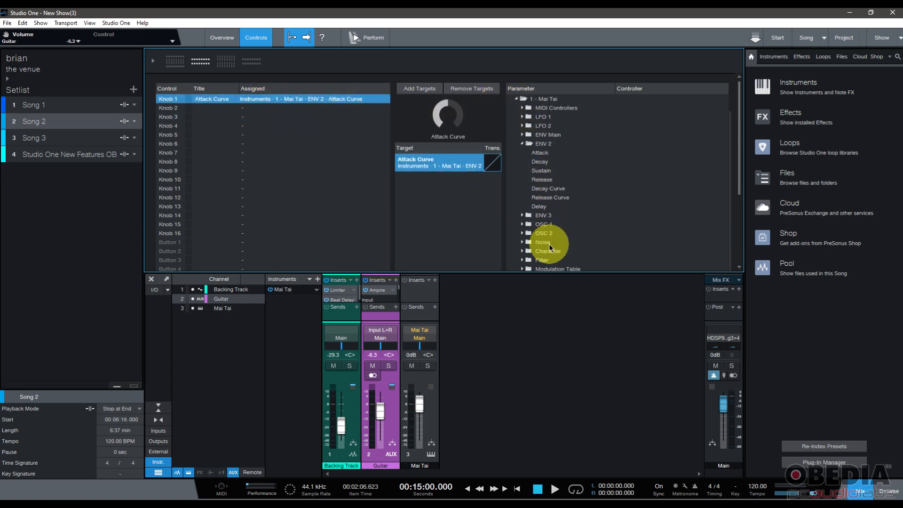
click(521, 235)
scroll(534, 242, down, 1)
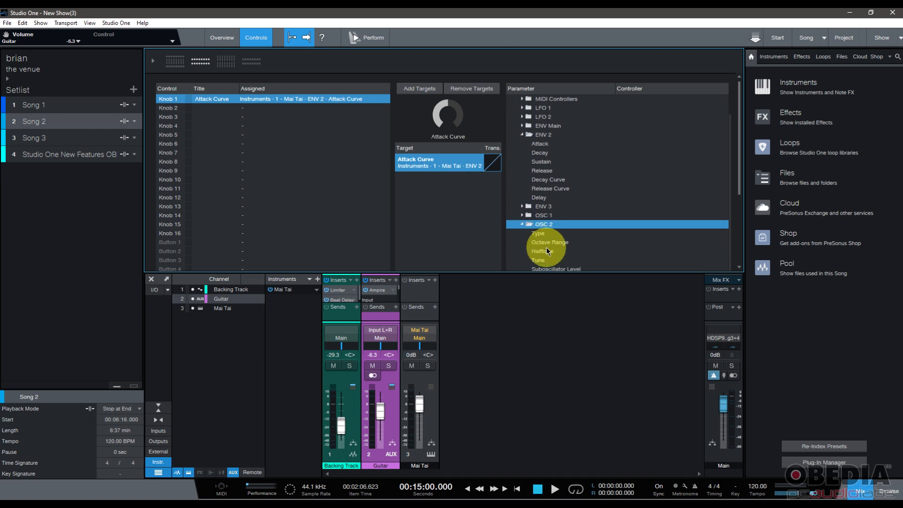
click(560, 242)
drag(560, 243, 246, 108)
- Assign the Backing Track's Beat Delay parameters Tempo/Beats, Input Pan and Feedback Width to Knobs 3, 4 and 5
scroll(545, 126, up, 3)
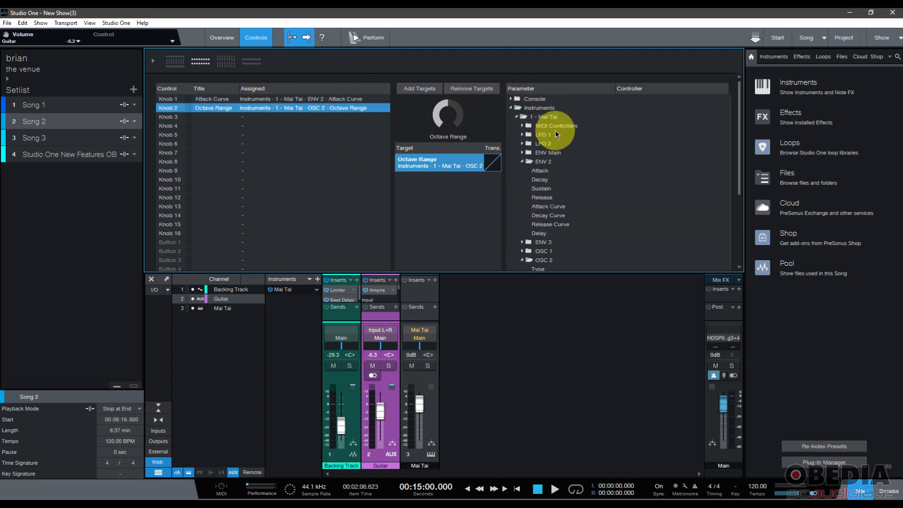
click(510, 98)
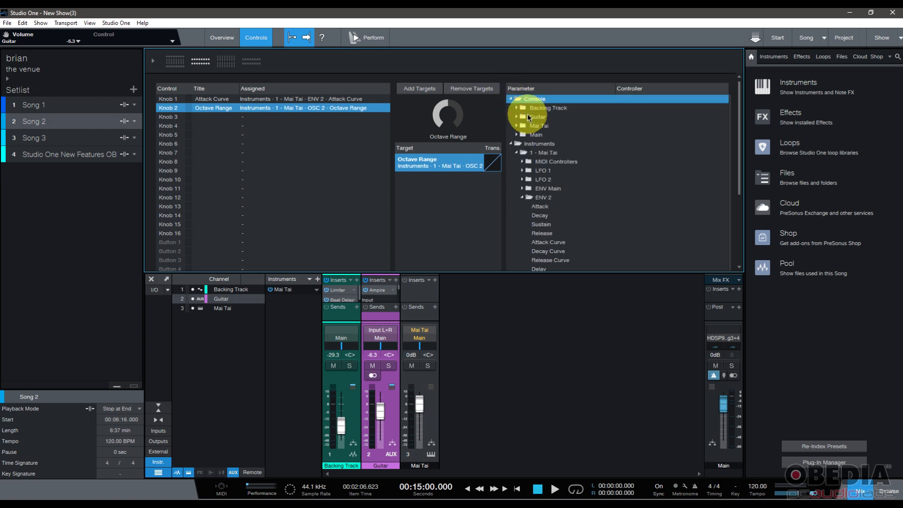
click(516, 108)
click(522, 117)
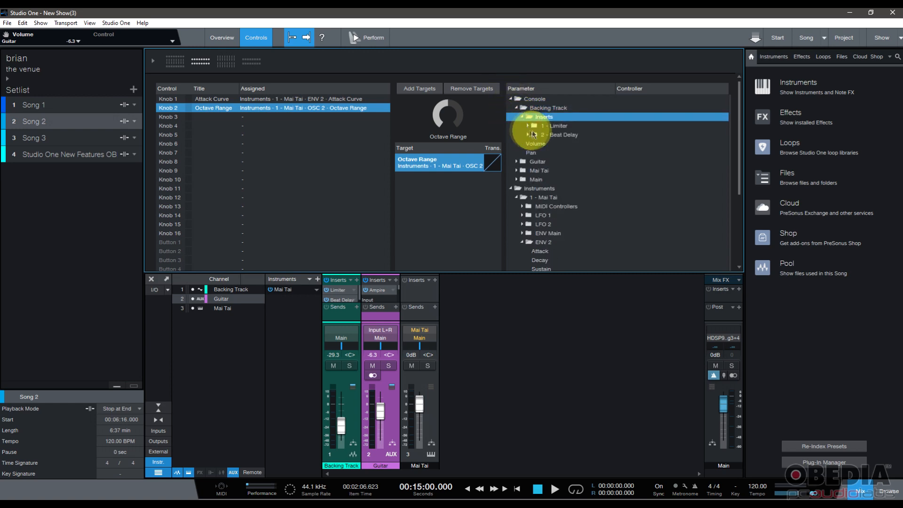
click(528, 134)
drag(545, 144, 340, 117)
drag(550, 170, 316, 136)
drag(529, 189, 293, 140)
- Assign the Drive and Level parameters of Stomp 1 in the Guitar's Ampire to Knobs 6 and 7, and again to Knobs 8 and 9
scroll(557, 178, down, 1)
scroll(559, 181, down, 1)
click(520, 198)
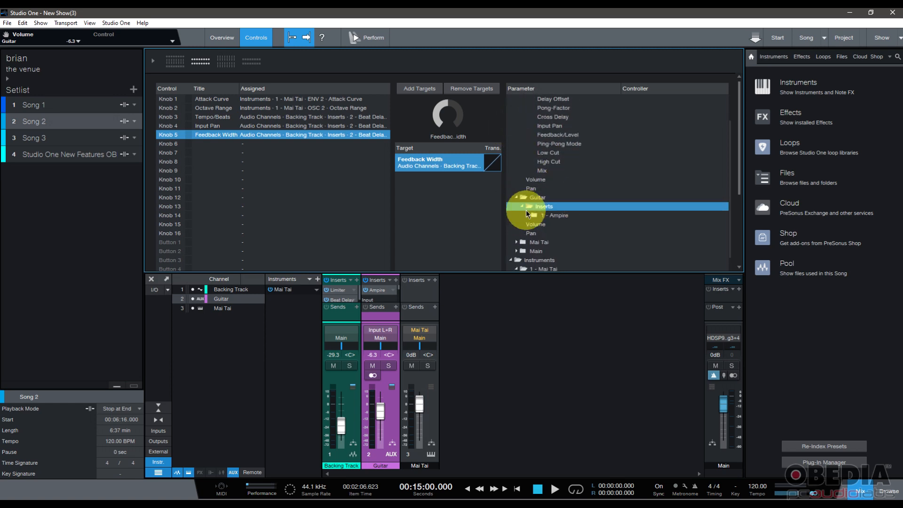
click(526, 208)
click(537, 216)
scroll(549, 235, down, 1)
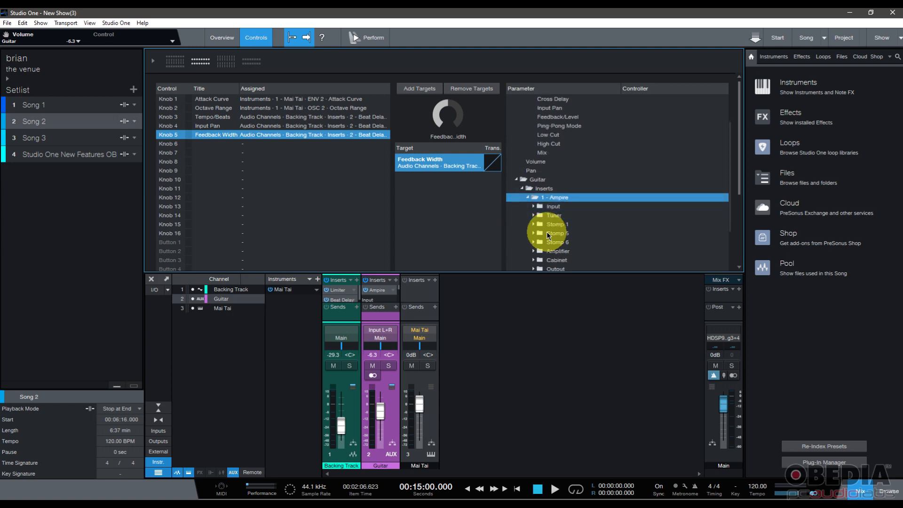
click(554, 224)
click(533, 224)
drag(549, 223, 314, 146)
drag(549, 243, 275, 154)
drag(549, 234, 313, 163)
drag(546, 241, 269, 171)
- Assign Ampire's Pre/Post Amp Position to Knob 10, Speed (Global) to Knobs 11 and 13, and Stomp 2 On (Global) to Knob 12
scroll(543, 221, down, 1)
click(533, 215)
drag(553, 224, 300, 176)
drag(555, 251, 263, 193)
drag(546, 260, 283, 200)
drag(533, 259, 267, 207)
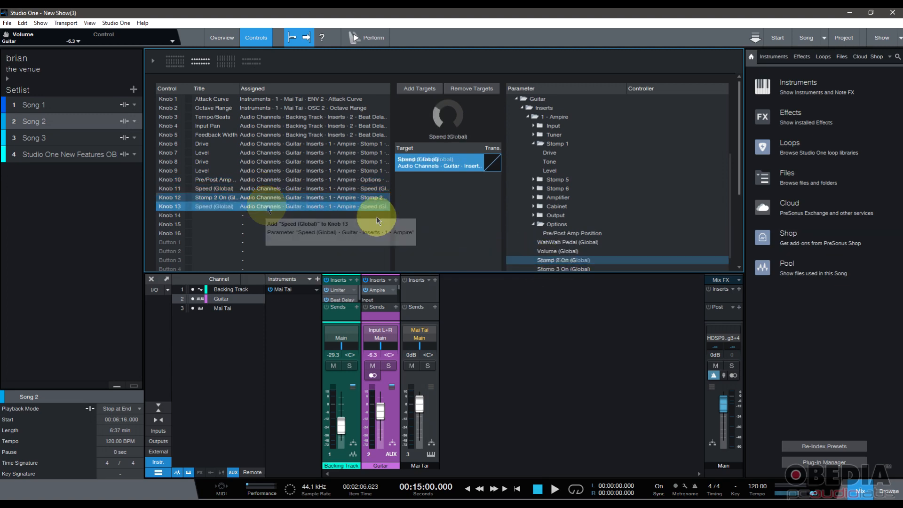
- Assign Ampire's Stomp 3 On (Global), Speed (Global) and Stomp 2 On (Global) to Knobs 14, 15 and 16
scroll(283, 219, down, 3)
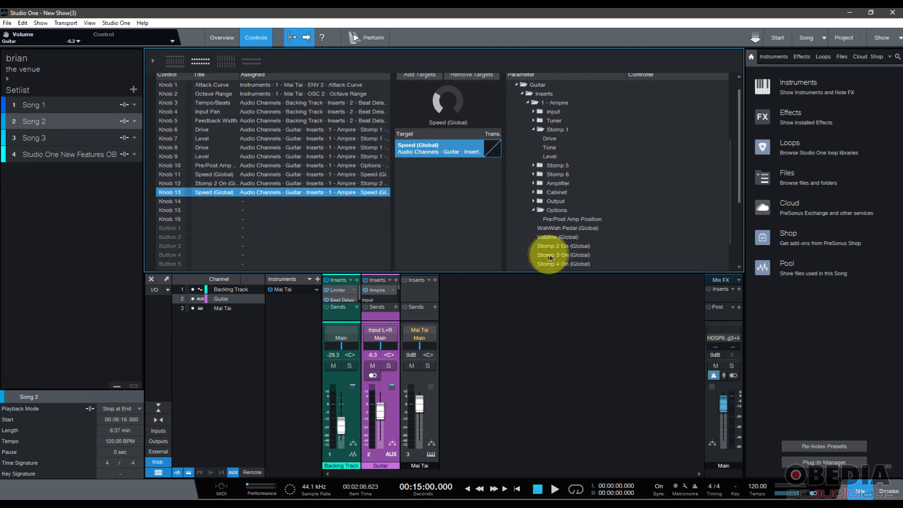
drag(551, 258, 291, 199)
drag(545, 252, 284, 213)
drag(538, 246, 261, 218)
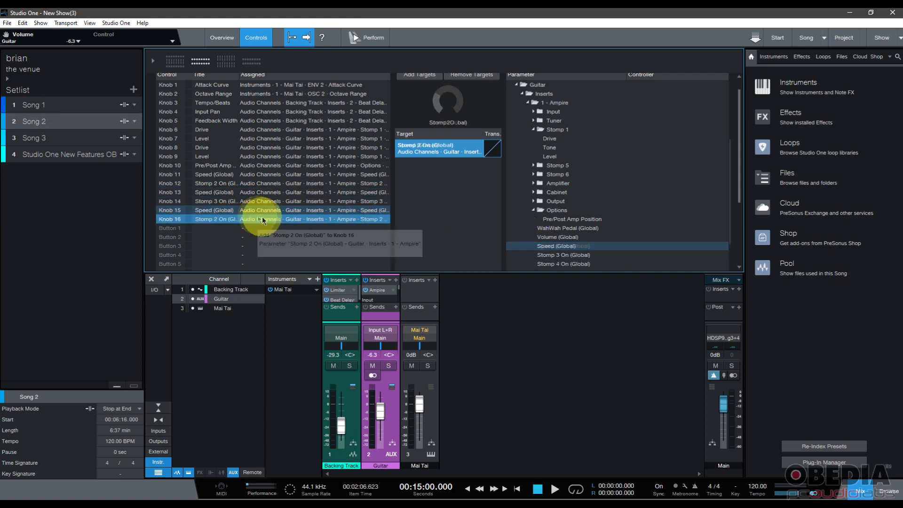
scroll(316, 190, up, 3)
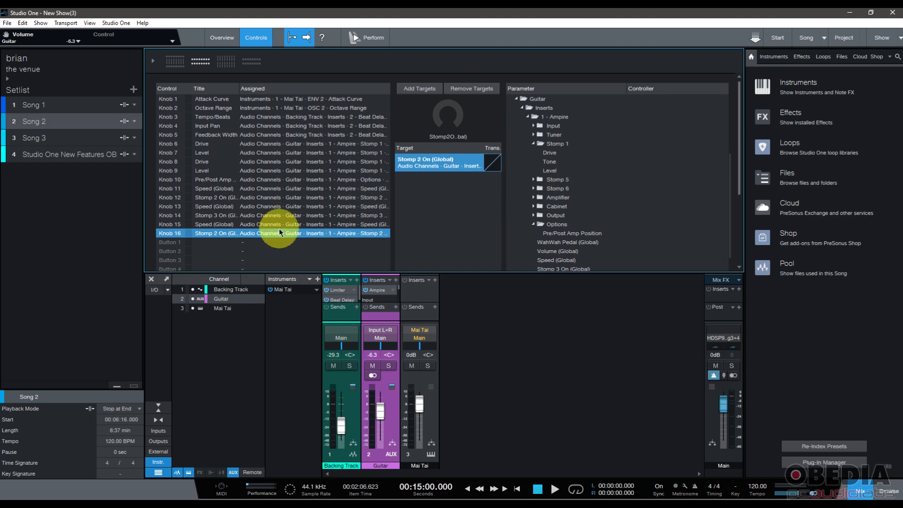
- Switch to the performance view and select the setlist songs in turn, ending on Song 1, to check the knob values per song
click(358, 39)
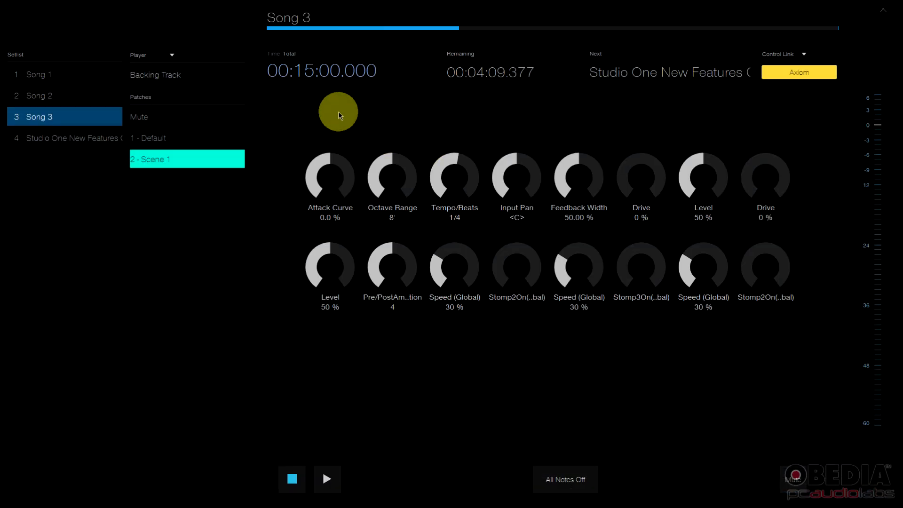
click(87, 84)
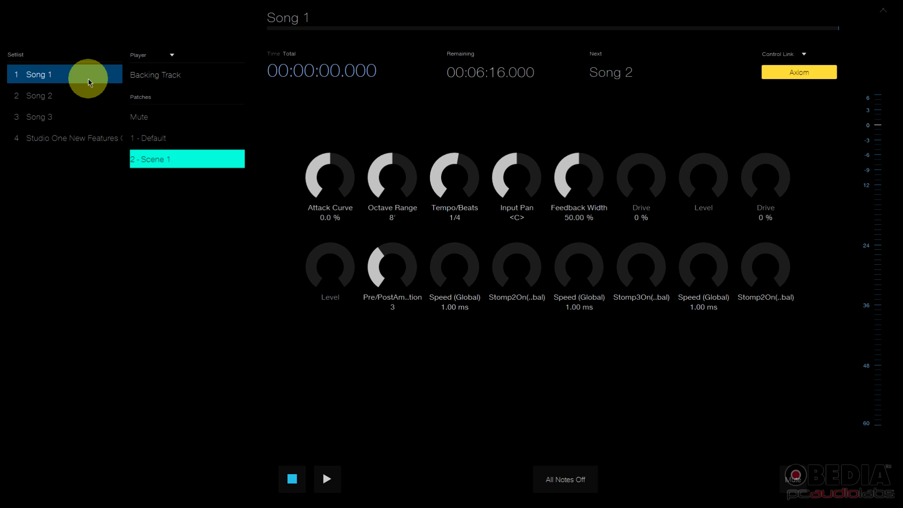
click(71, 96)
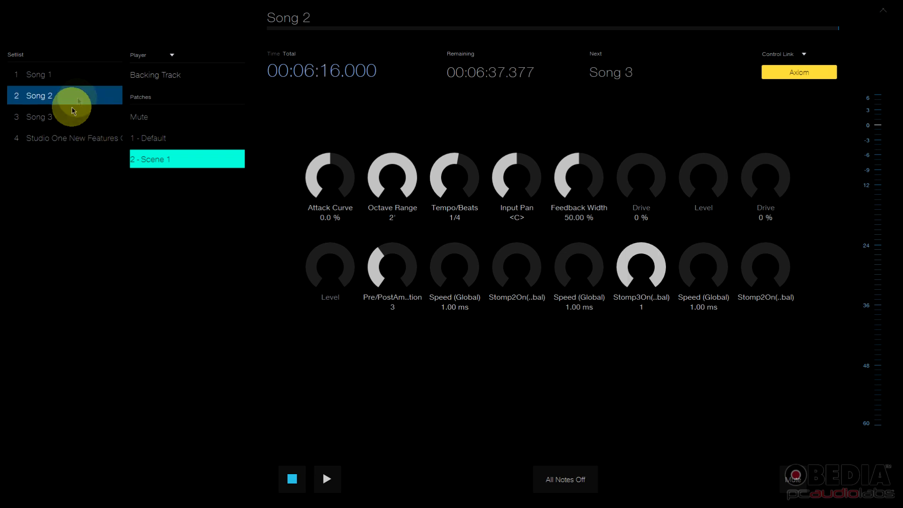
click(68, 117)
click(70, 138)
click(68, 117)
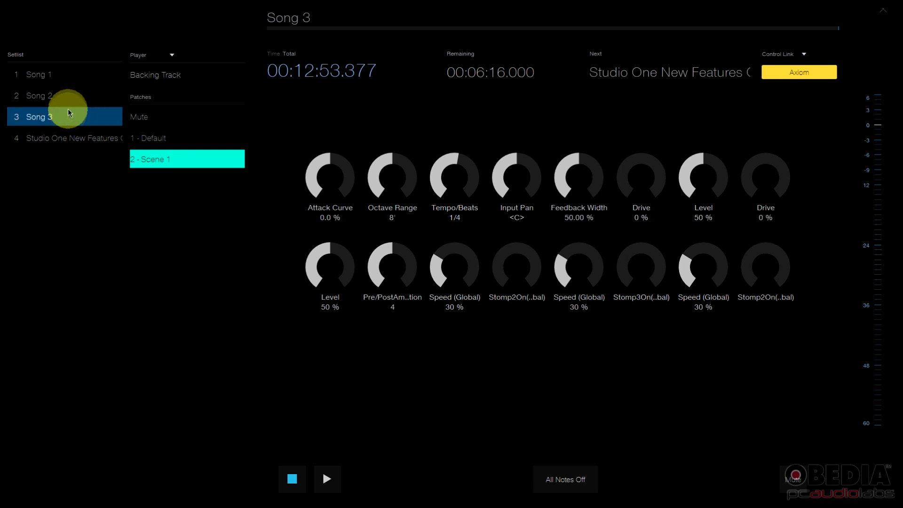
click(70, 95)
click(69, 75)
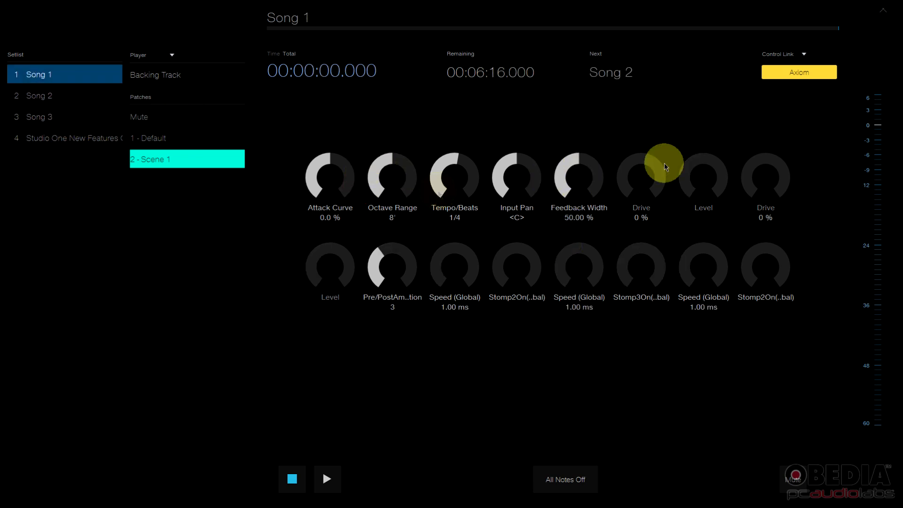
- Display the Synth player's patches in the performance view, then return to the Backing Track player
click(173, 58)
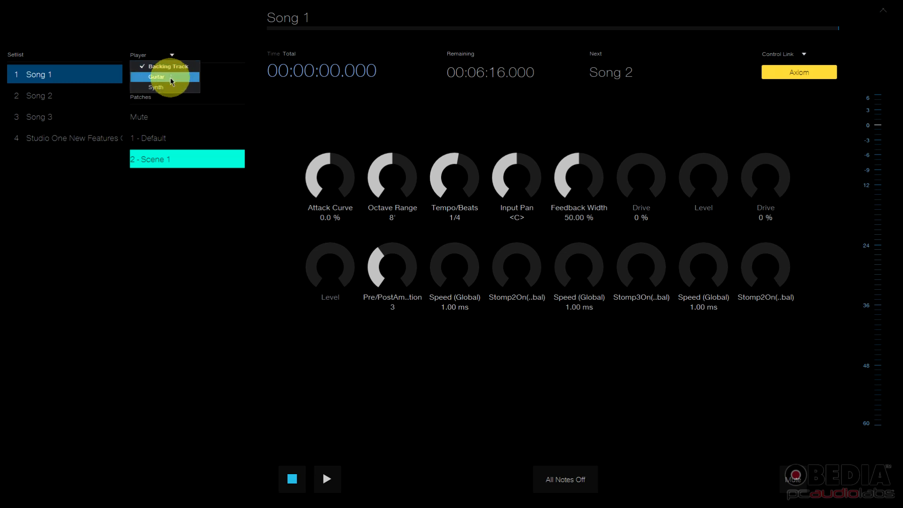
click(178, 65)
click(171, 90)
click(173, 55)
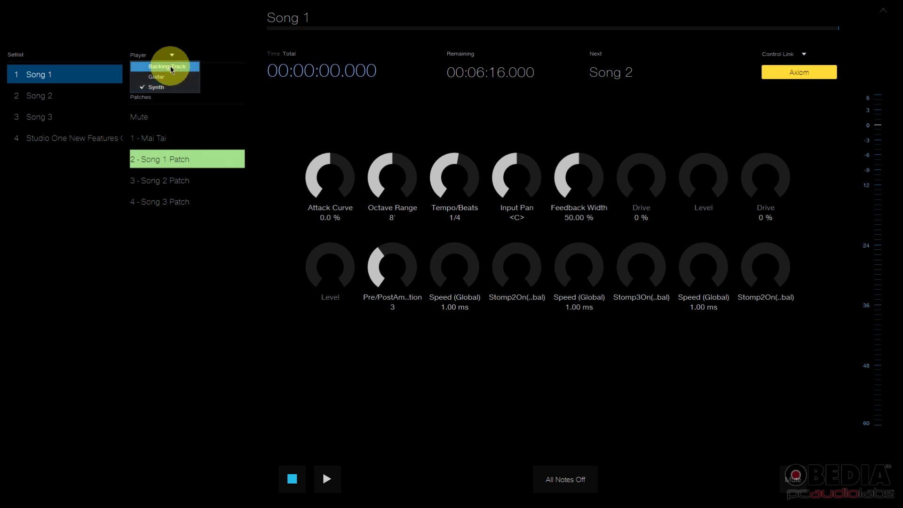
click(178, 64)
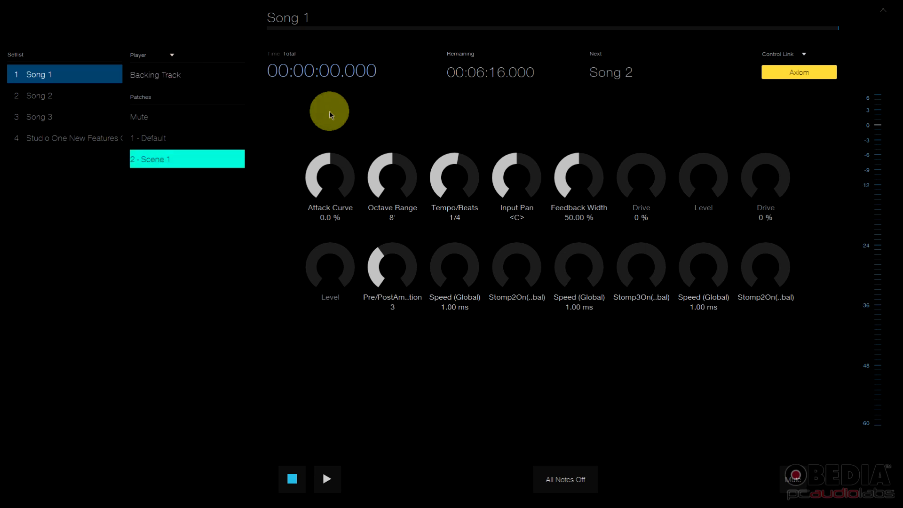
- Play Song 1 briefly and stop it, then examine the Control Link device choices without changing them
click(334, 484)
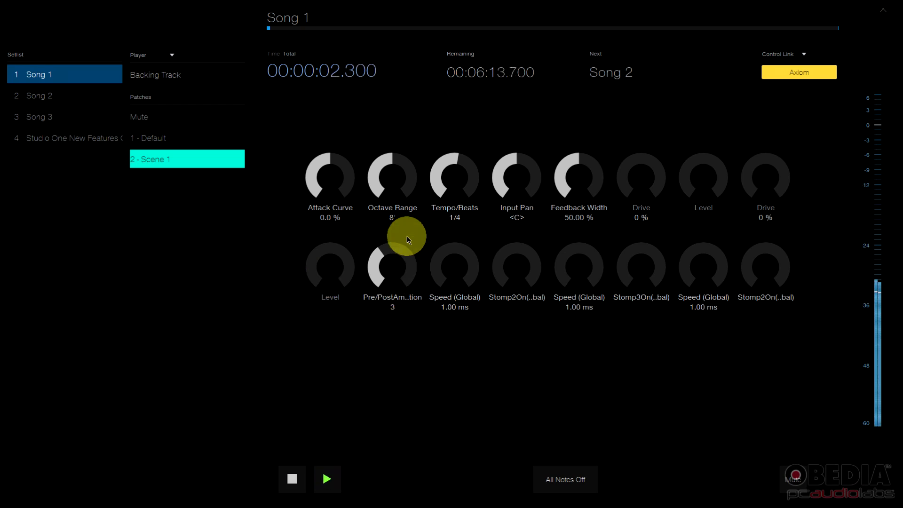
key(space)
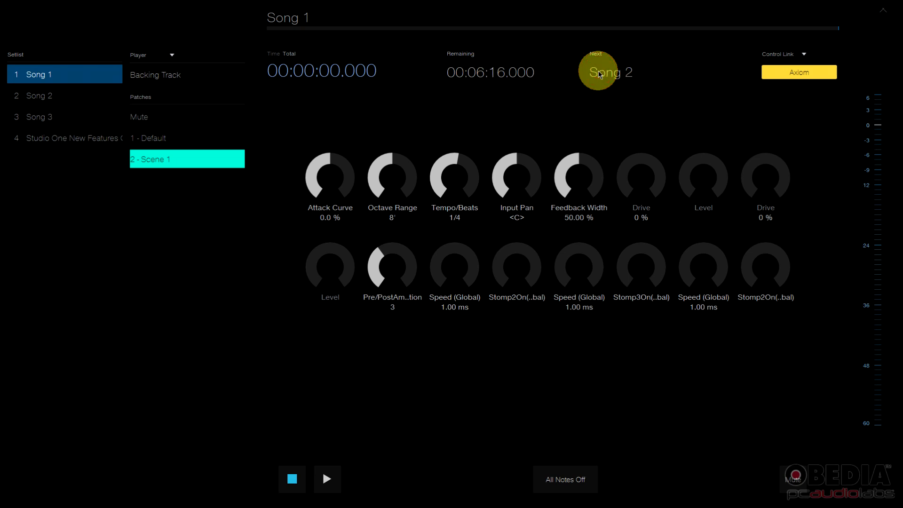
click(803, 55)
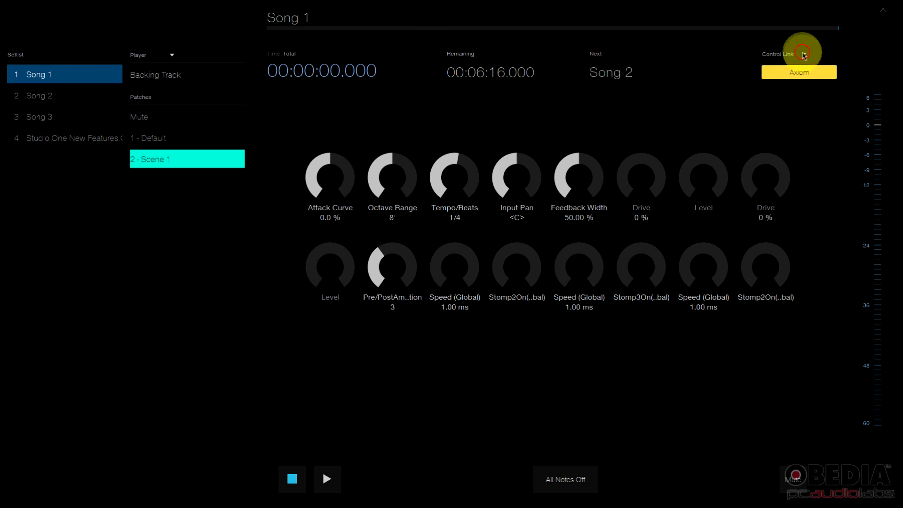
click(714, 96)
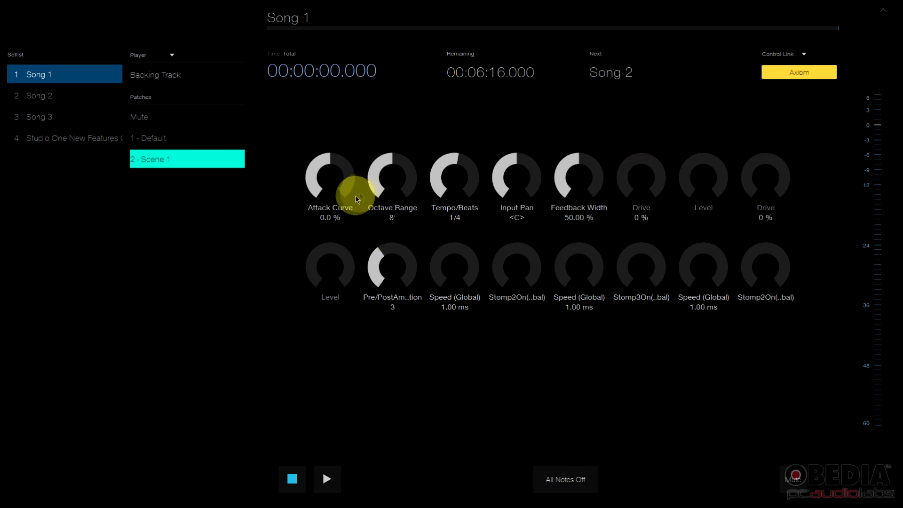
- Turn up Song 1's performance knobs, including Octave Range to 4', Tempo/Beats to 1 Bar, Input Pan to 98% R and Speed (Global) to 1.29 s
drag(407, 184, 413, 164)
drag(459, 182, 459, 164)
drag(523, 180, 640, 121)
drag(696, 165, 748, 148)
drag(713, 257, 708, 214)
drag(620, 270, 632, 216)
drag(524, 271, 524, 246)
- Send All Notes Off to silence the instruments, and briefly start and stop Song 1's playback
click(580, 478)
click(589, 475)
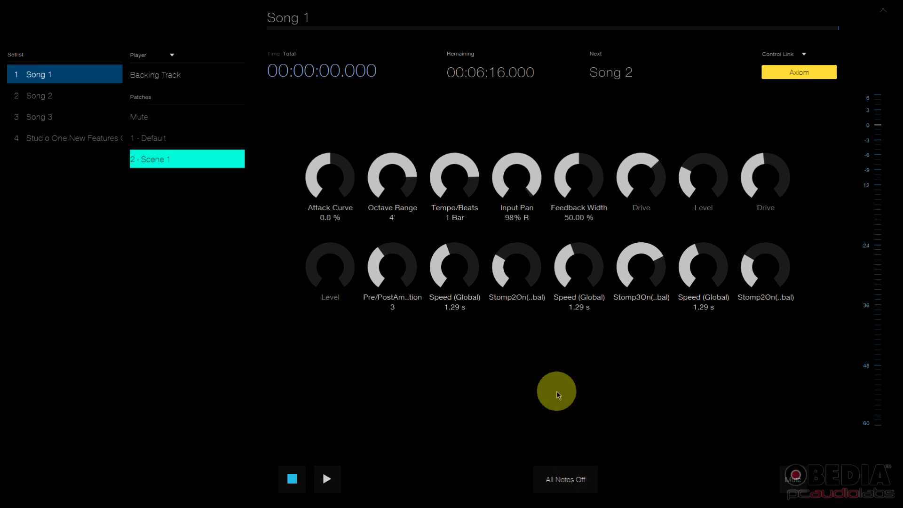
key(space)
key(space)
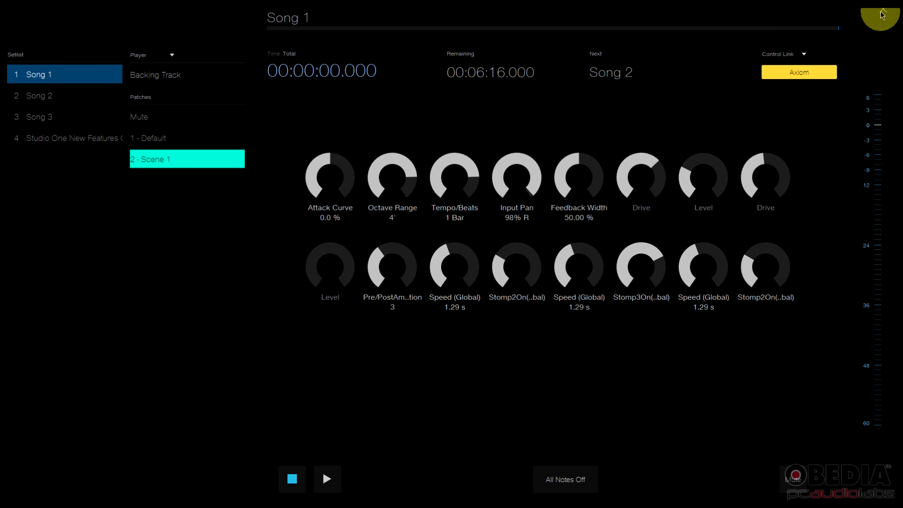
- Leave the performance view and return to the show's control mapping and mixer
click(882, 15)
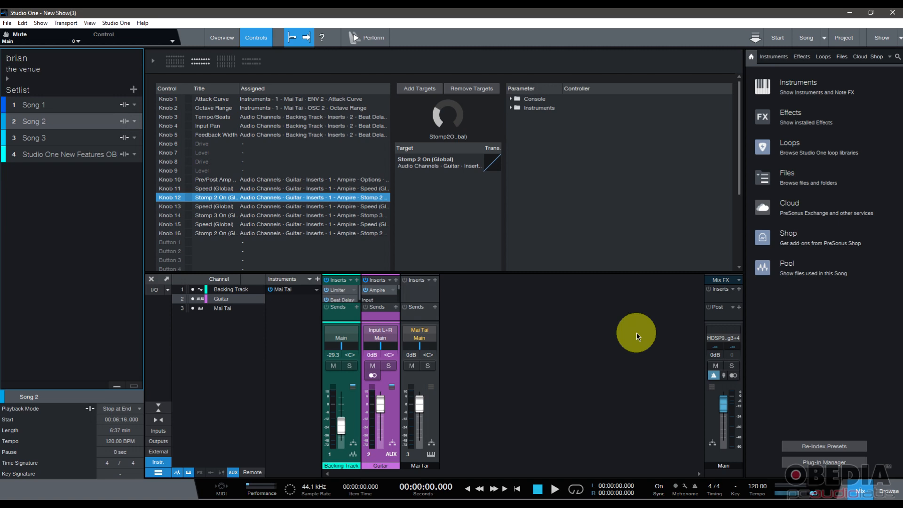
click(519, 304)
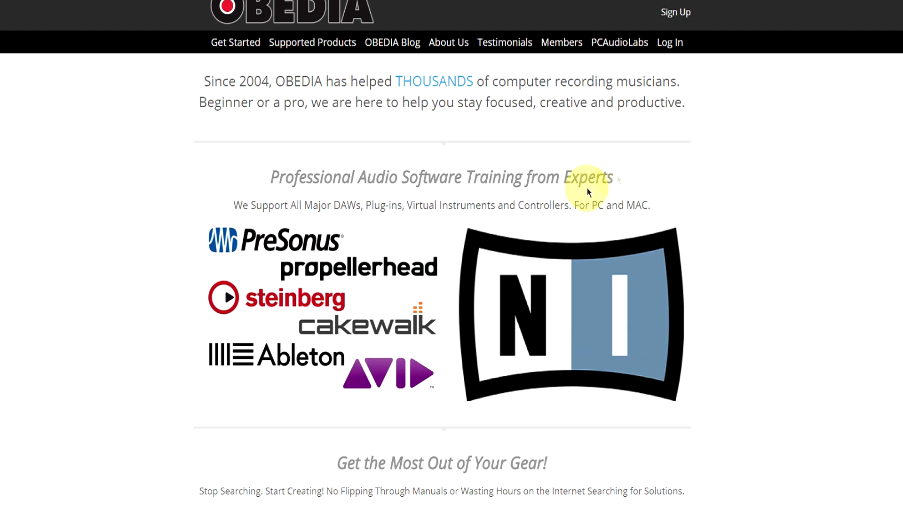
- Look through the OBEDIA website's training offers, session bundle rates and subscription rates
scroll(588, 185, down, 15)
scroll(530, 228, down, 20)
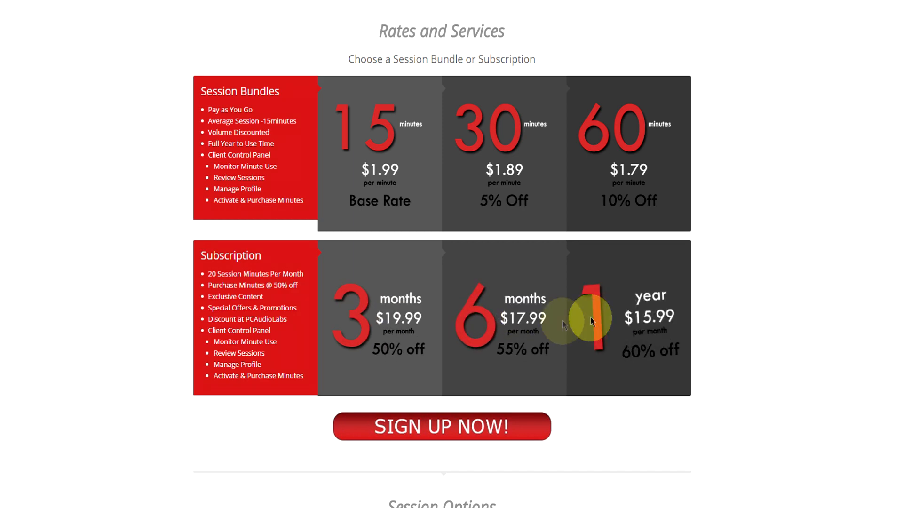
scroll(590, 317, down, 3)
click(456, 311)
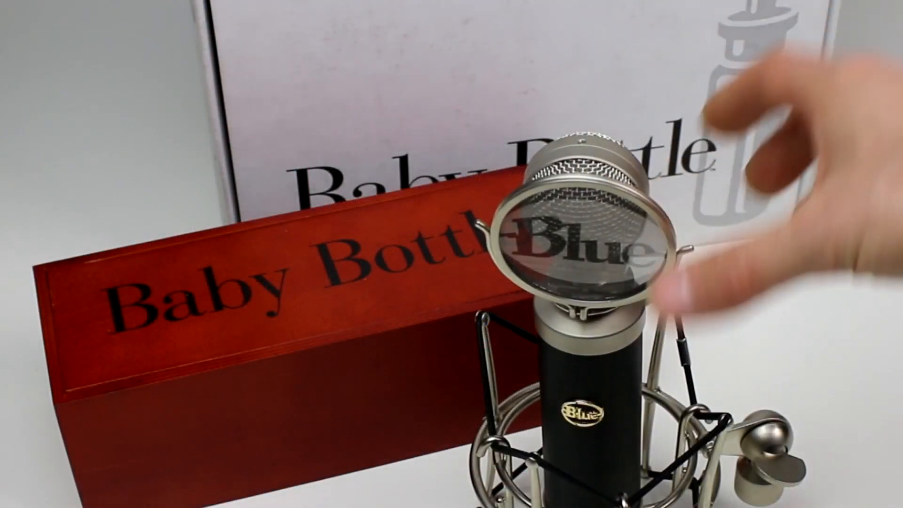